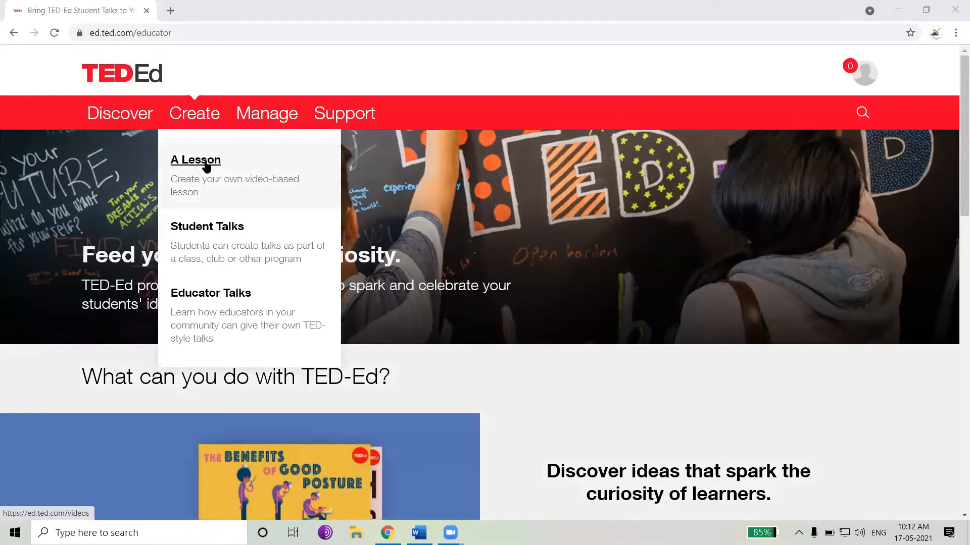
Open the page for creating a new TED-Ed lesson from a video
{"action": "left_click", "coordinate": [206, 166]}
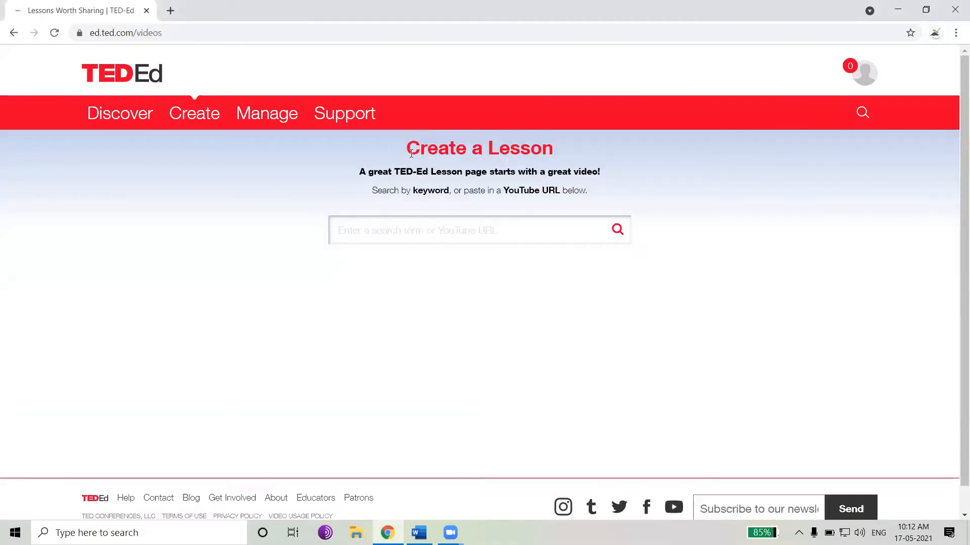
{"action": "left_click_drag", "start_coordinate": [408, 152], "coordinate": [484, 172]}
{"action": "left_click", "coordinate": [405, 174]}
{"action": "left_click_drag", "start_coordinate": [400, 172], "coordinate": [601, 176]}
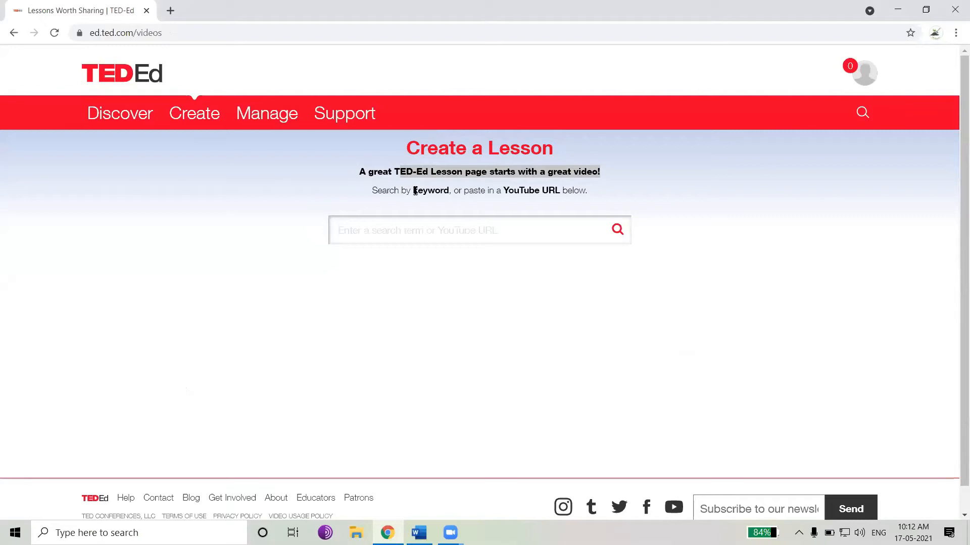
{"action": "left_click_drag", "start_coordinate": [372, 190], "coordinate": [561, 190]}
{"action": "left_click", "coordinate": [502, 189]}
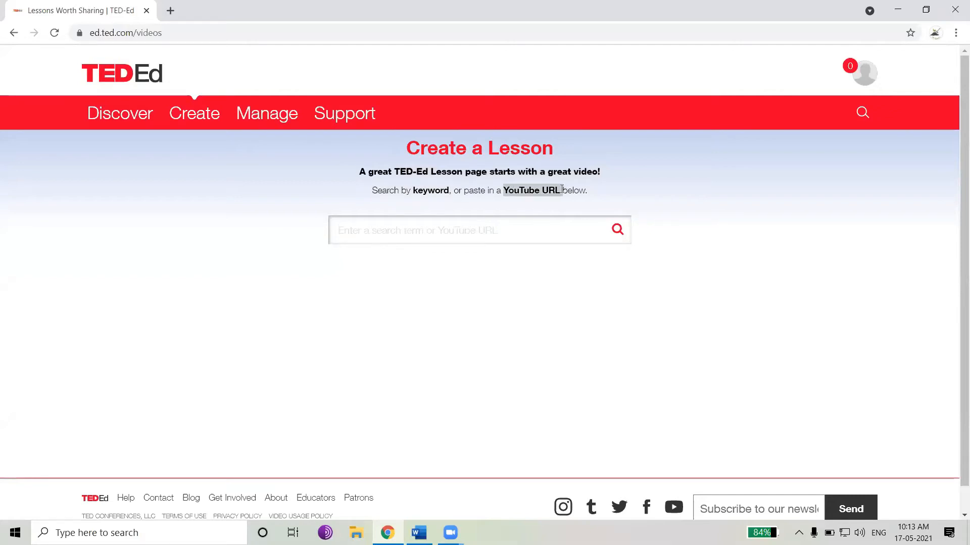
Search the lesson video library for the keyword Titration and browse the results
{"action": "left_click", "coordinate": [424, 227]}
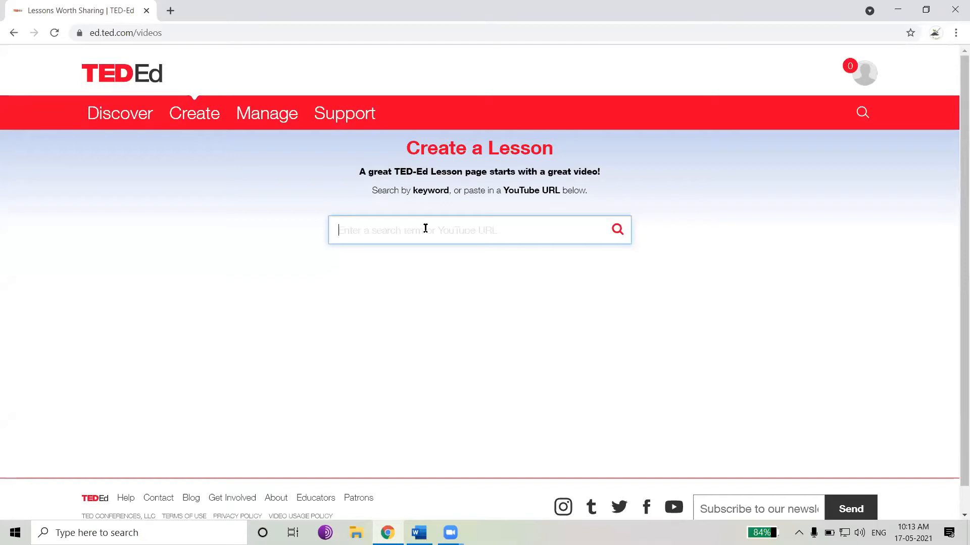
{"action": "type", "text": "Titration"}
{"action": "key", "text": "Return"}
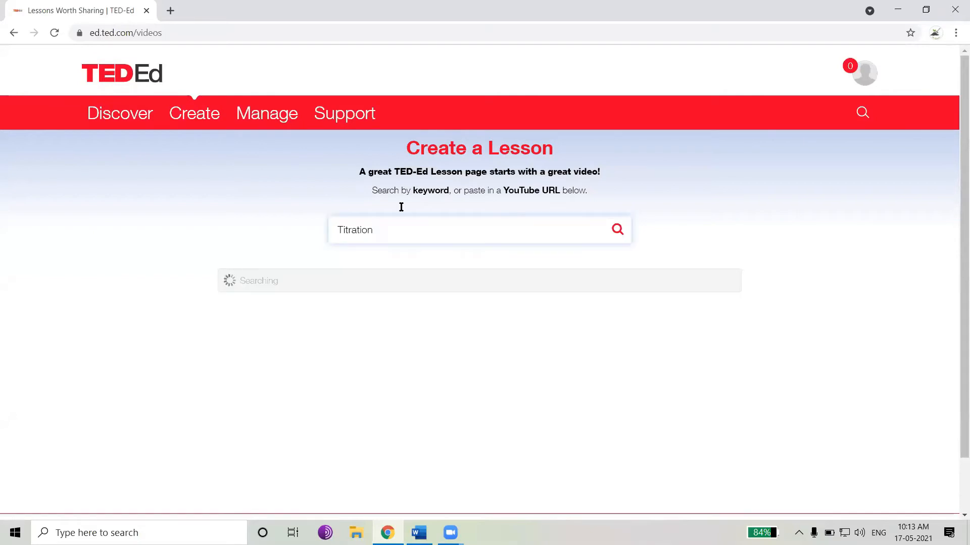
{"action": "scroll", "coordinate": [505, 278], "scroll_direction": "down", "scroll_amount": 3}
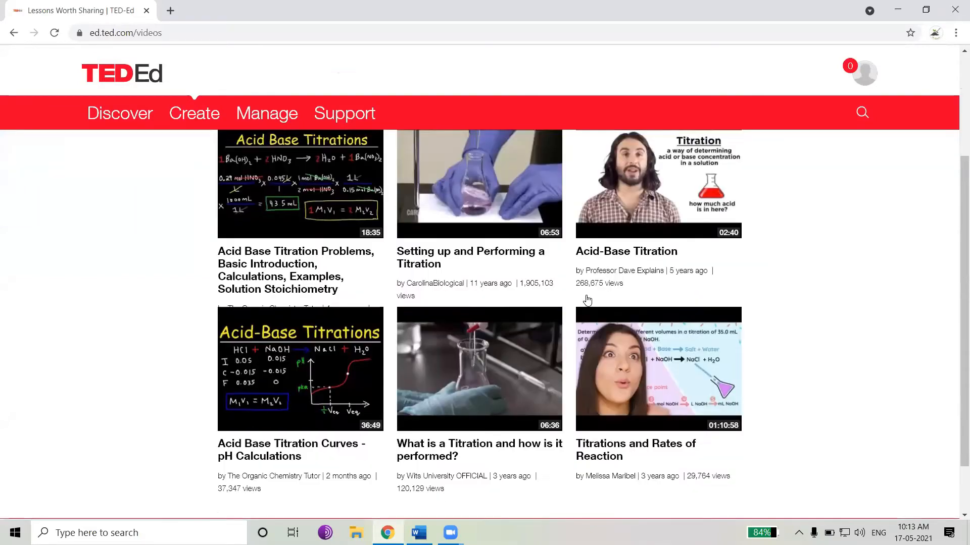
{"action": "scroll", "coordinate": [606, 314], "scroll_direction": "up", "scroll_amount": 4}
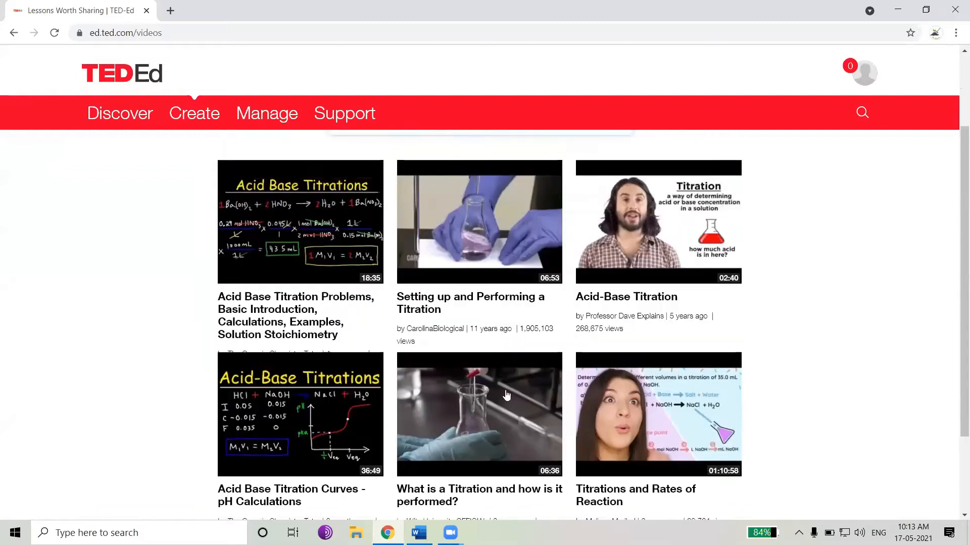
{"action": "scroll", "coordinate": [626, 321], "scroll_direction": "down", "scroll_amount": 1}
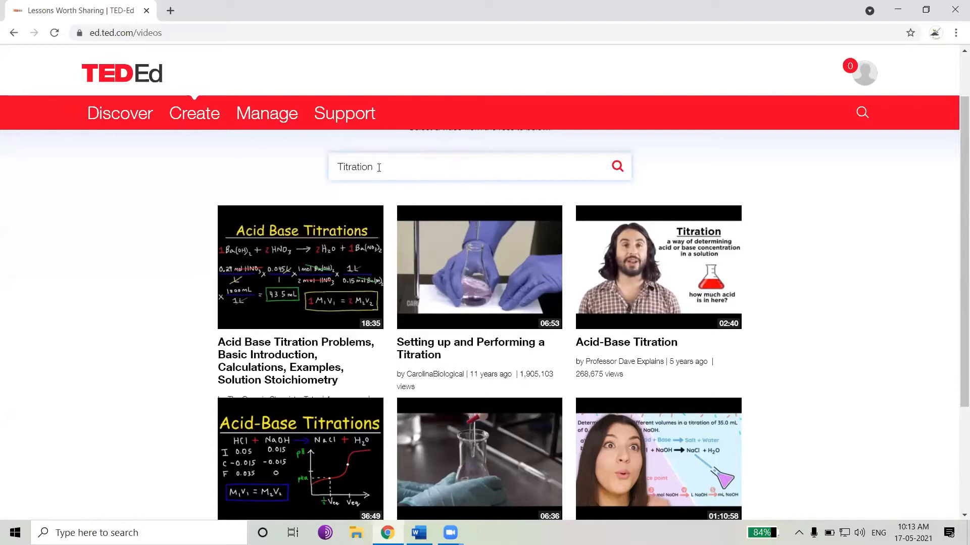
{"action": "left_click_drag", "start_coordinate": [453, 172], "coordinate": [283, 173]}
{"action": "key", "text": "BackSpace"}
{"action": "left_click", "coordinate": [419, 532]}
{"action": "scroll", "coordinate": [435, 258], "scroll_direction": "up", "scroll_amount": 10}
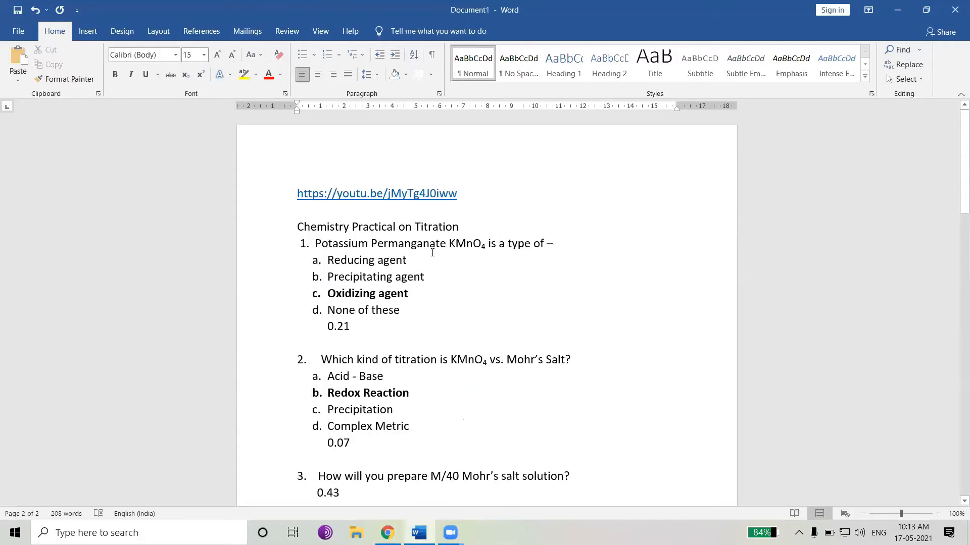
{"action": "left_click_drag", "start_coordinate": [459, 194], "coordinate": [297, 195]}
{"action": "key", "text": "ctrl+c"}
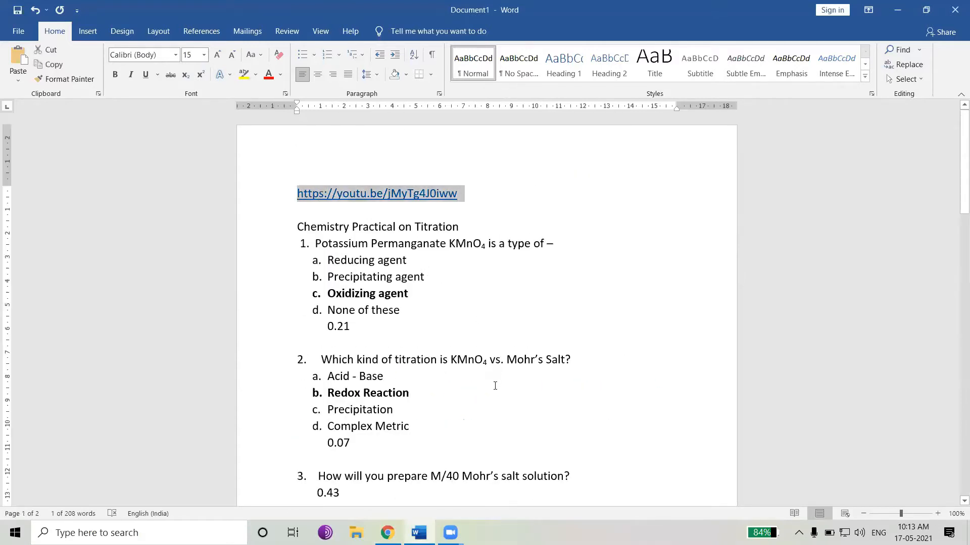
{"action": "left_click", "coordinate": [388, 533]}
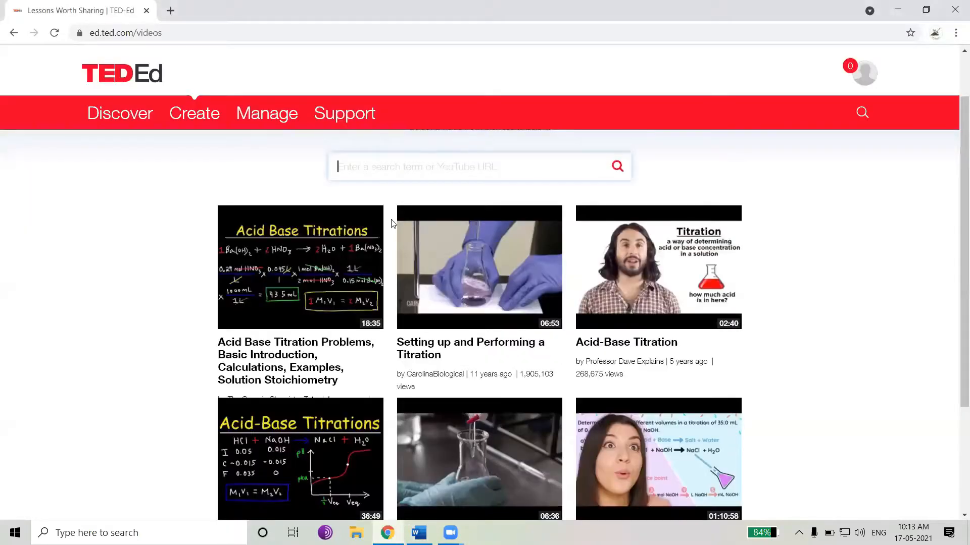
{"action": "key", "text": "ctrl+v"}
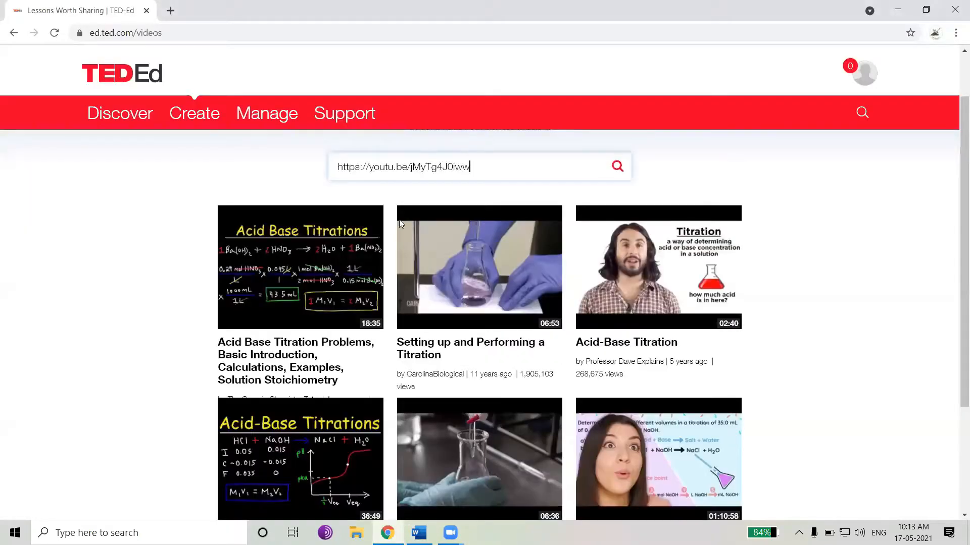
{"action": "left_click", "coordinate": [617, 169]}
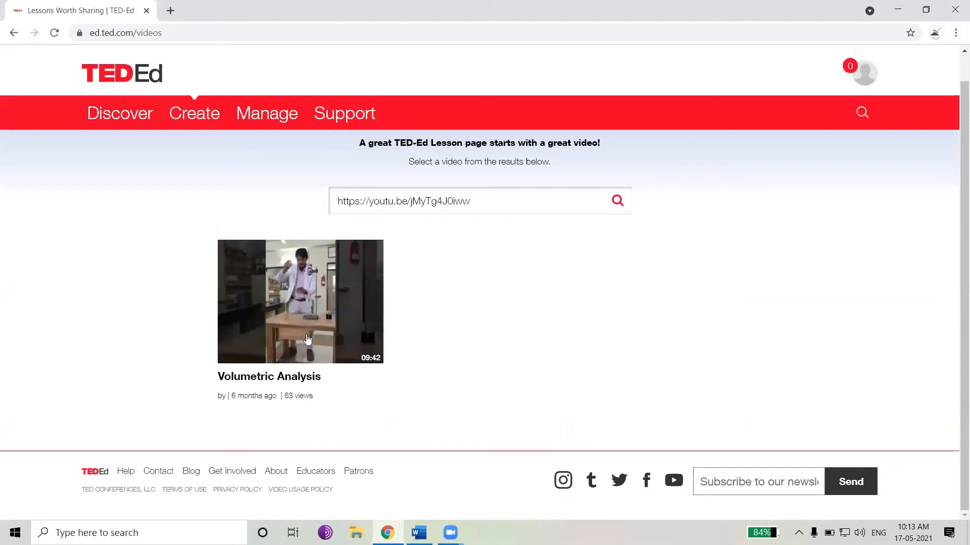
Pick the Volumetric Analysis video and continue to the lesson editor
{"action": "left_click", "coordinate": [341, 320]}
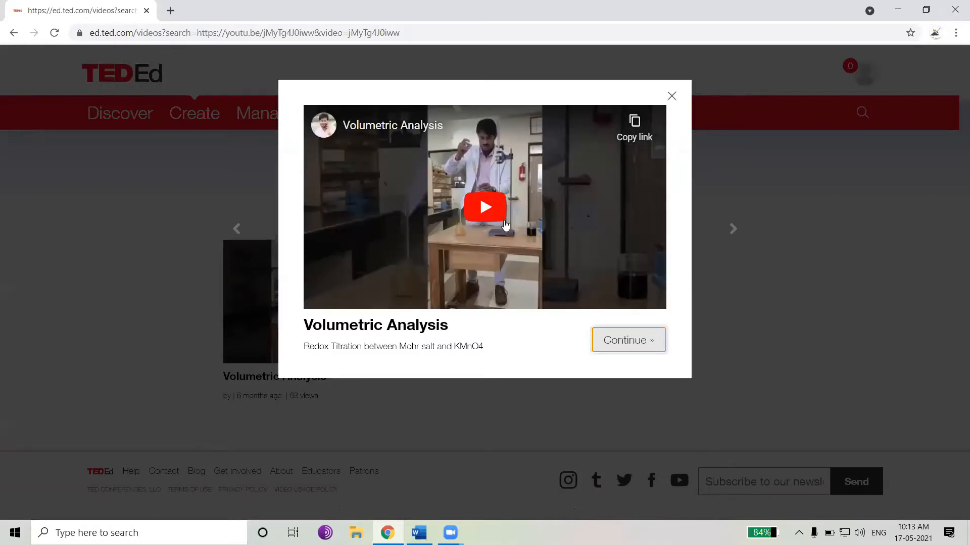
{"action": "left_click", "coordinate": [620, 348]}
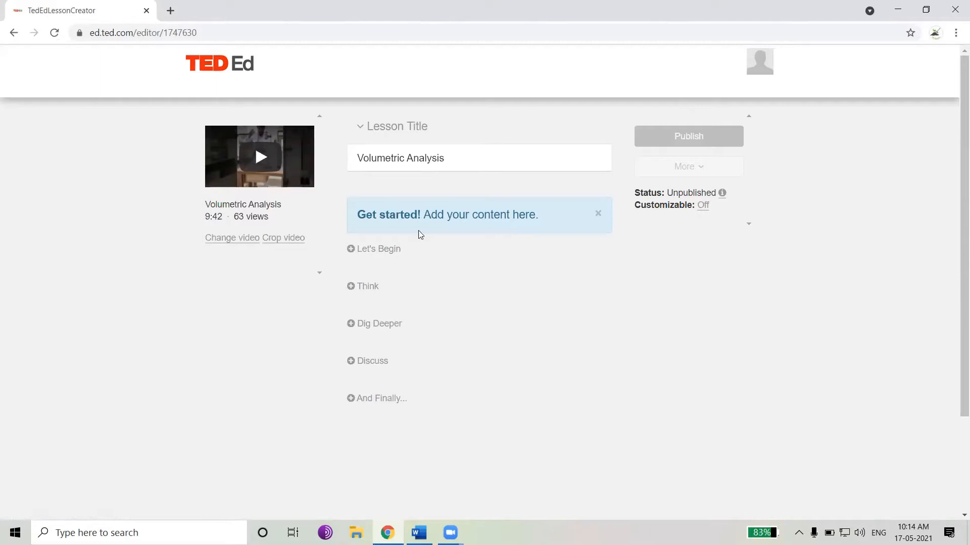
Add the Let's Begin introduction 'Chemistry Practical on Titration', copied from the Word document, and save it
{"action": "left_click", "coordinate": [386, 256]}
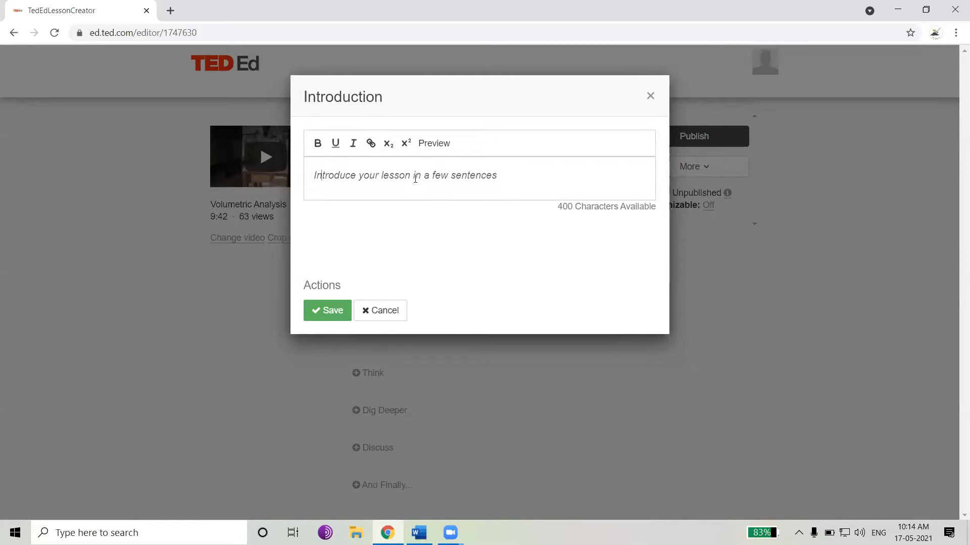
{"action": "mouse_move", "coordinate": [450, 532]}
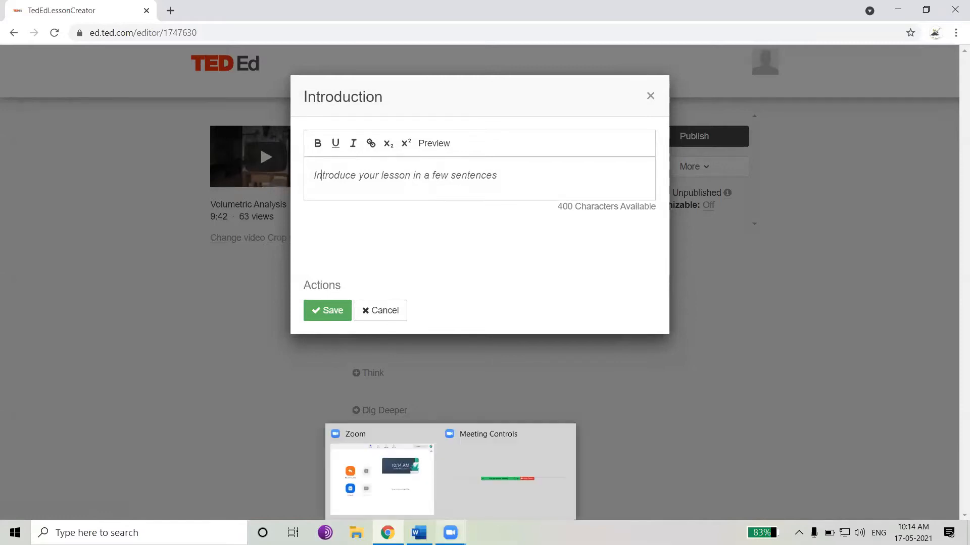
{"action": "left_click", "coordinate": [419, 533]}
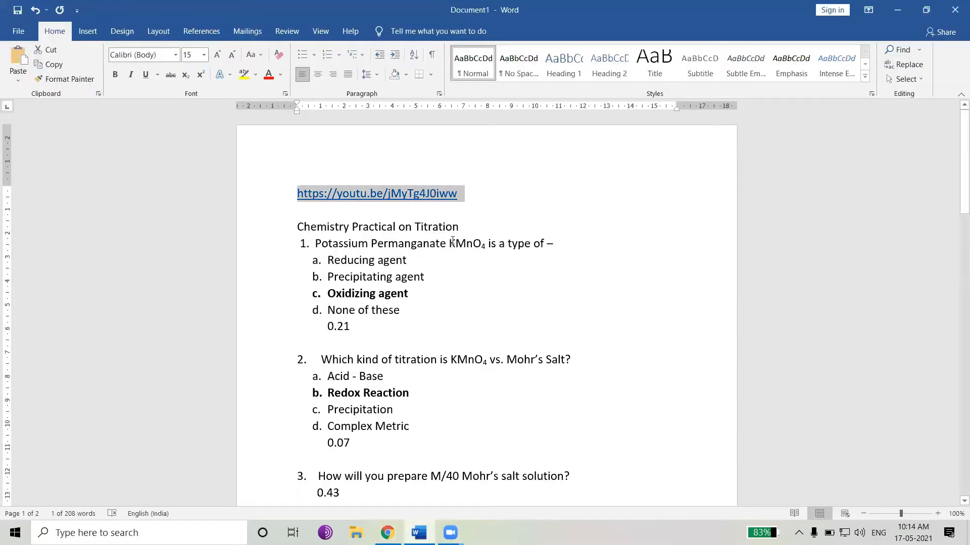
{"action": "left_click_drag", "start_coordinate": [462, 228], "coordinate": [340, 233]}
{"action": "key", "text": "ctrl+c"}
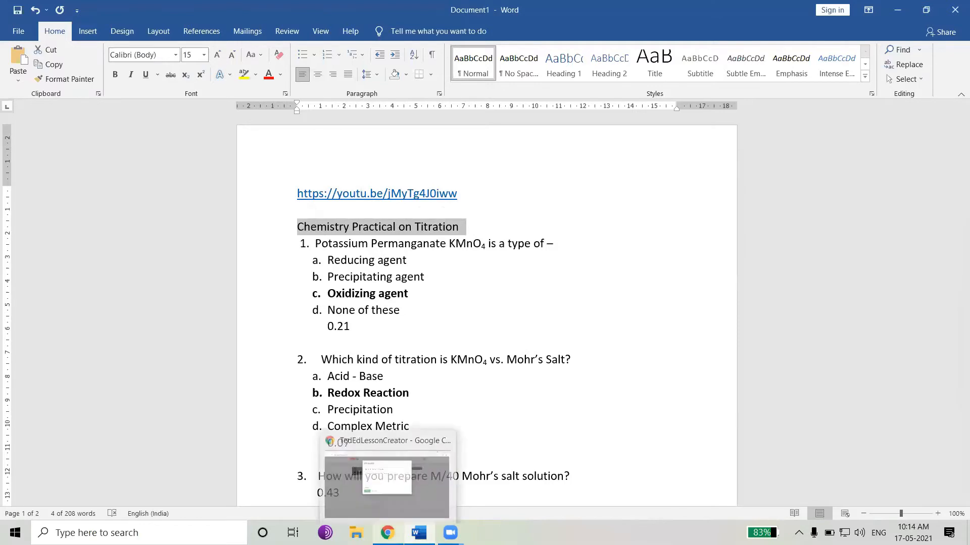
{"action": "left_click", "coordinate": [388, 533]}
{"action": "key", "text": "ctrl+v"}
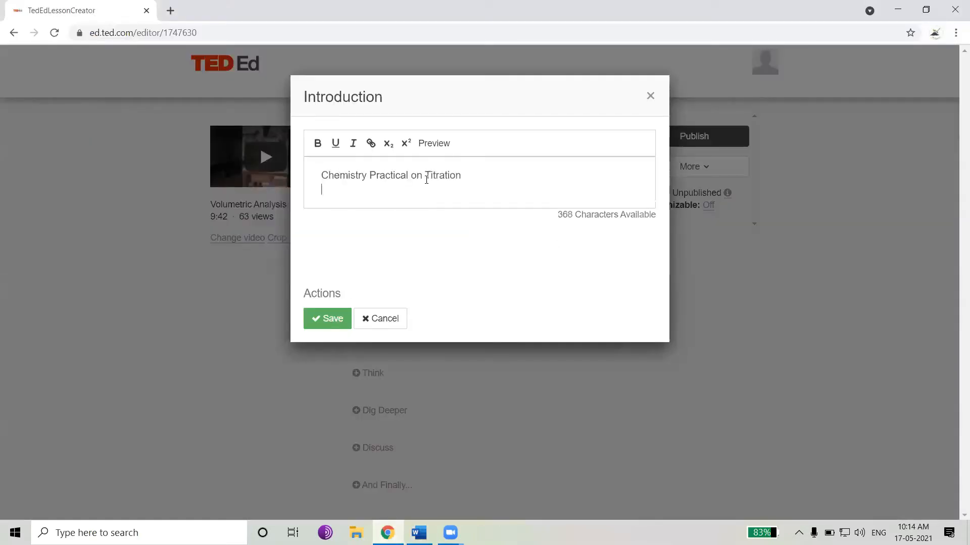
{"action": "key", "text": "BackSpace"}
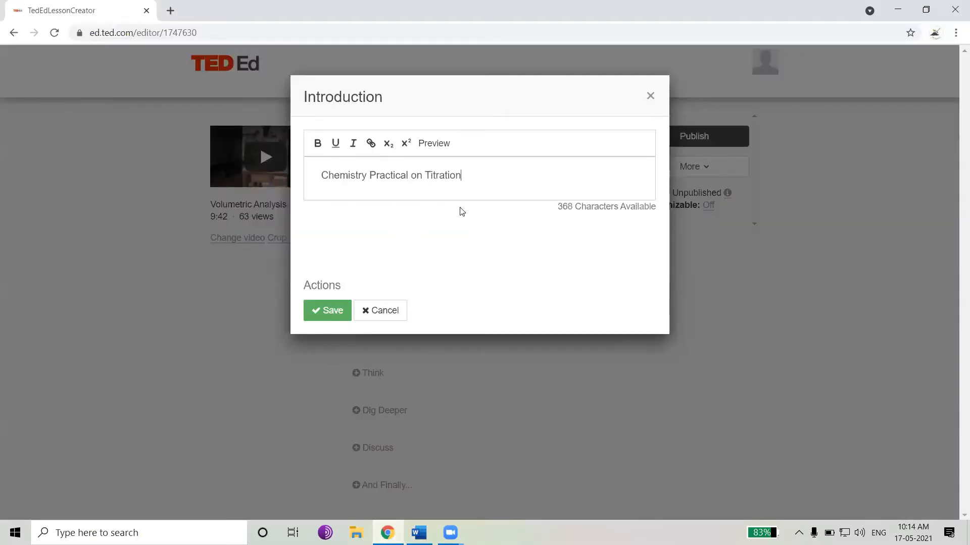
{"action": "left_click", "coordinate": [330, 311]}
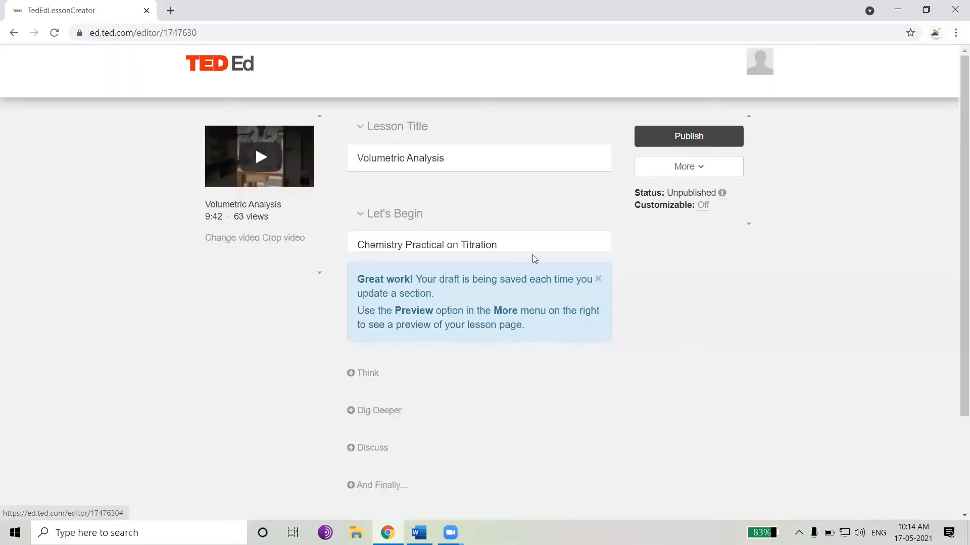
Start a new multiple choice question in the Think section
{"action": "scroll", "coordinate": [348, 291], "scroll_direction": "down", "scroll_amount": 1}
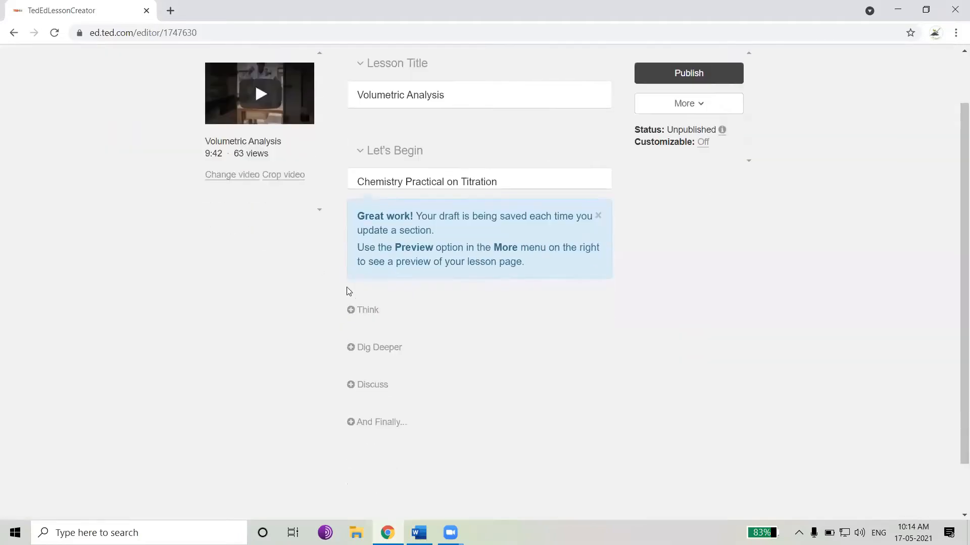
{"action": "scroll", "coordinate": [359, 246], "scroll_direction": "down", "scroll_amount": 1}
{"action": "left_click", "coordinate": [365, 250]}
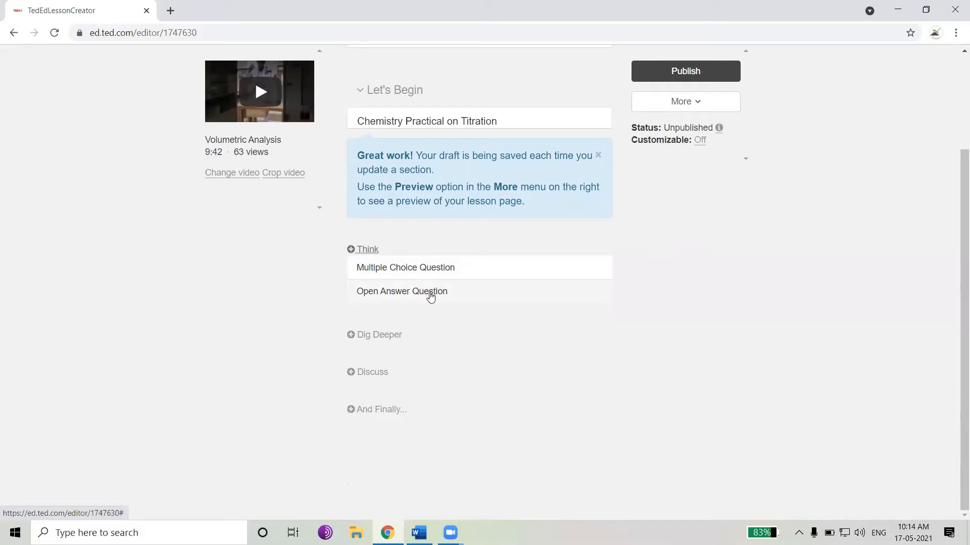
{"action": "left_click", "coordinate": [388, 274]}
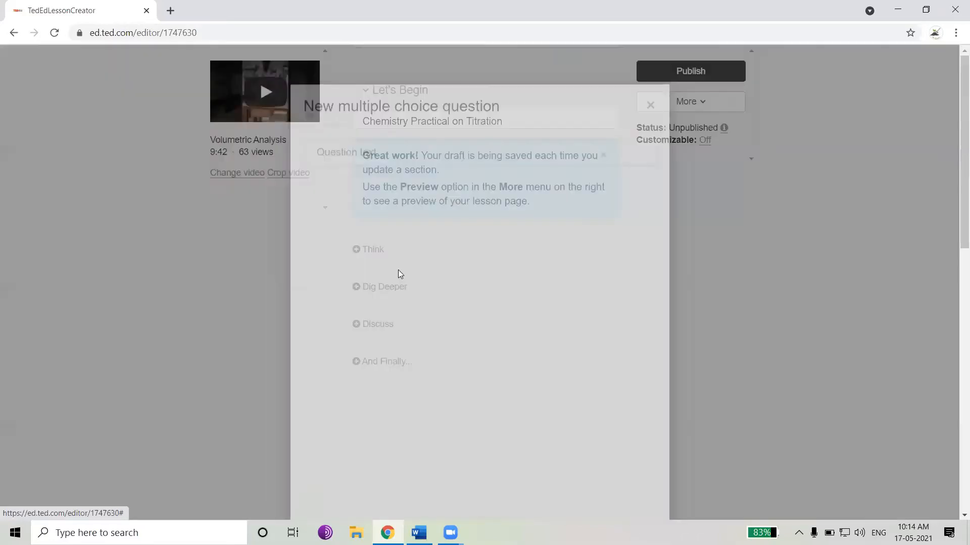
Paste 'Potassium Permanganate KMnO4 is a type of –' from the Word document as the question text
{"action": "left_click", "coordinate": [450, 533]}
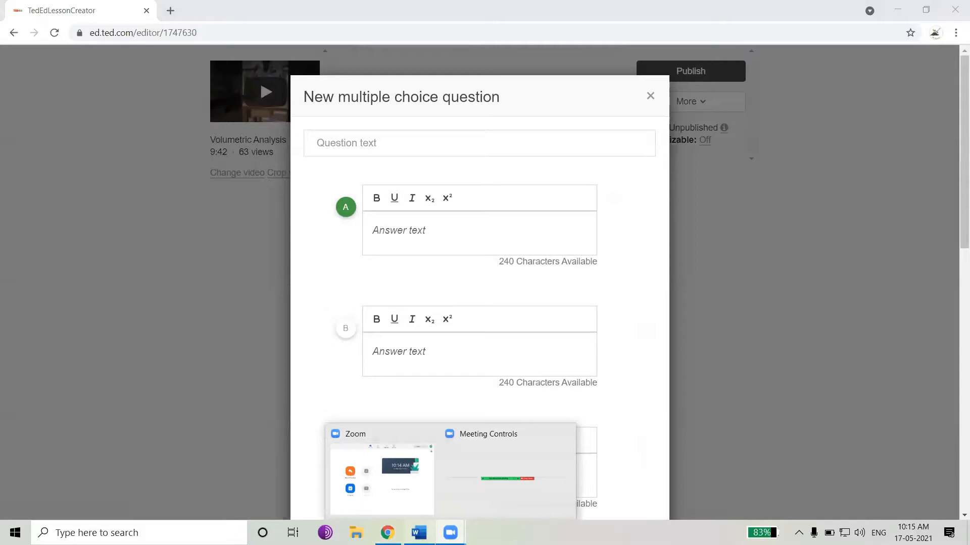
{"action": "left_click", "coordinate": [419, 532]}
{"action": "left_click", "coordinate": [374, 262]}
{"action": "left_click_drag", "start_coordinate": [317, 244], "coordinate": [559, 244]}
{"action": "key", "text": "ctrl+c"}
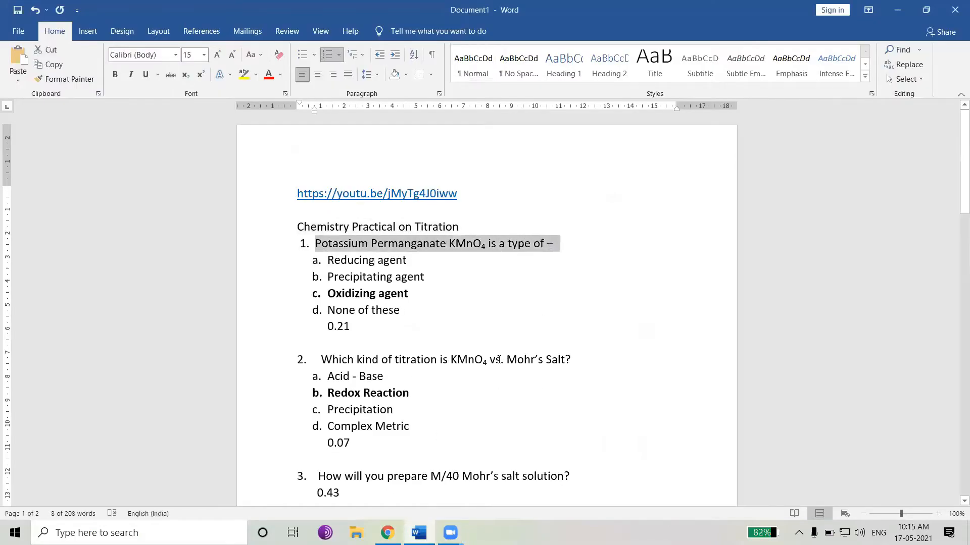
{"action": "key", "text": "alt+Tab"}
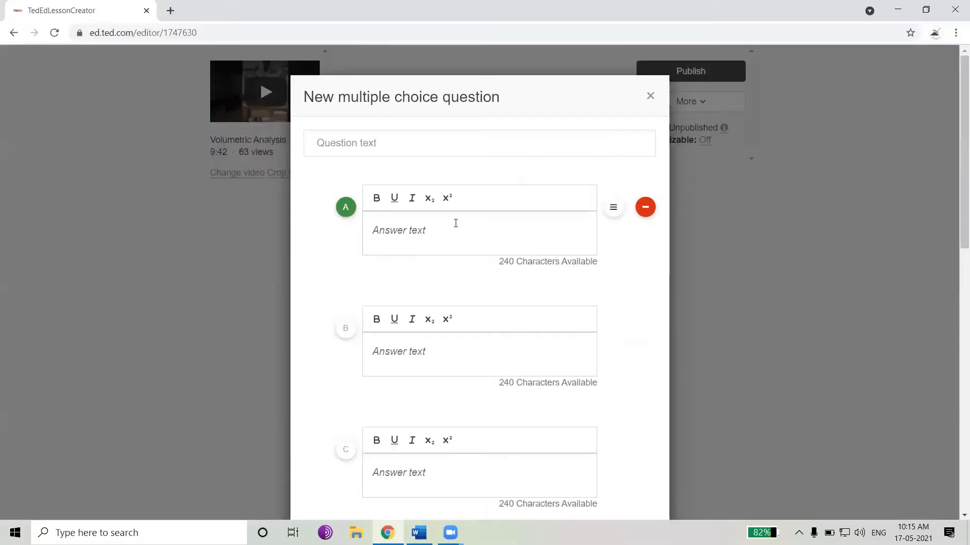
{"action": "left_click", "coordinate": [435, 141]}
{"action": "key", "text": "ctrl+v"}
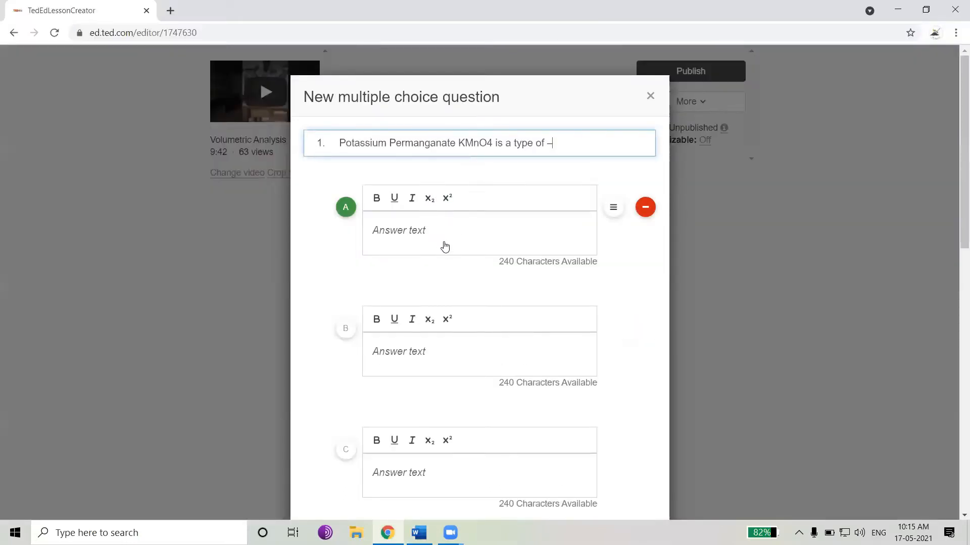
Copy 'Reducing agent' from the Word document into answer A
{"action": "key", "text": "alt+Tab"}
{"action": "left_click_drag", "start_coordinate": [411, 265], "coordinate": [329, 262]}
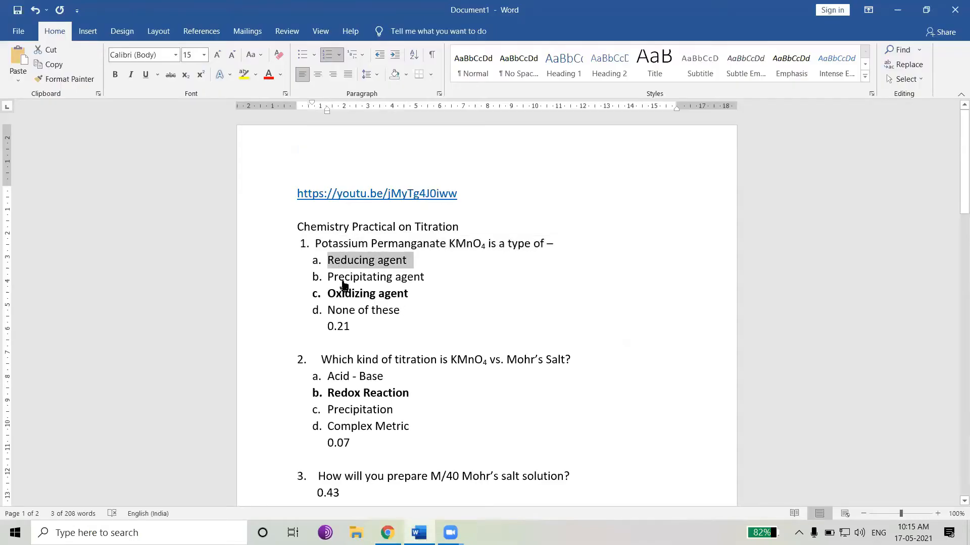
{"action": "key", "text": "ctrl+c"}
{"action": "key", "text": "alt+Tab"}
{"action": "left_click", "coordinate": [407, 232]}
{"action": "key", "text": "ctrl+v"}
Copy 'Precipitating agent' from the Word document into answer B
{"action": "key", "text": "alt+Tab"}
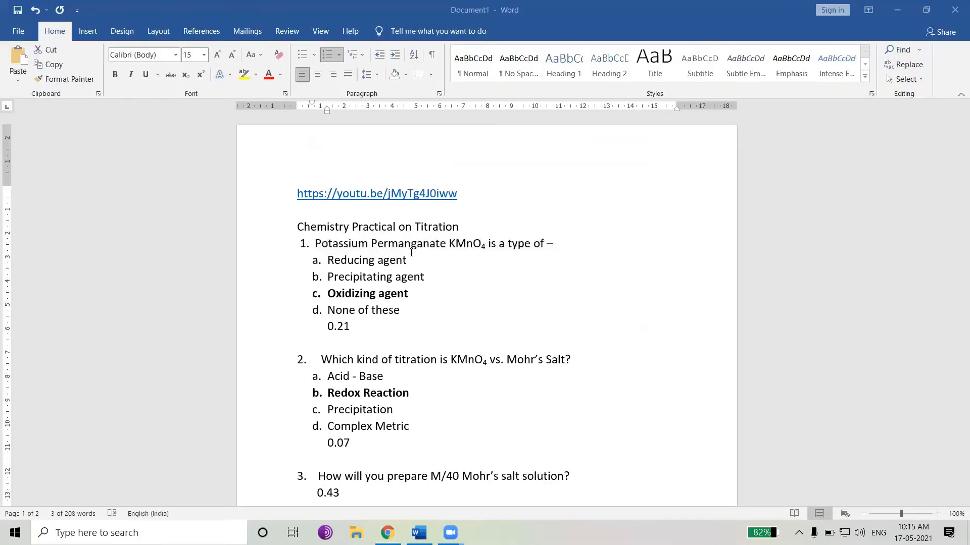
{"action": "left_click_drag", "start_coordinate": [424, 274], "coordinate": [345, 281]}
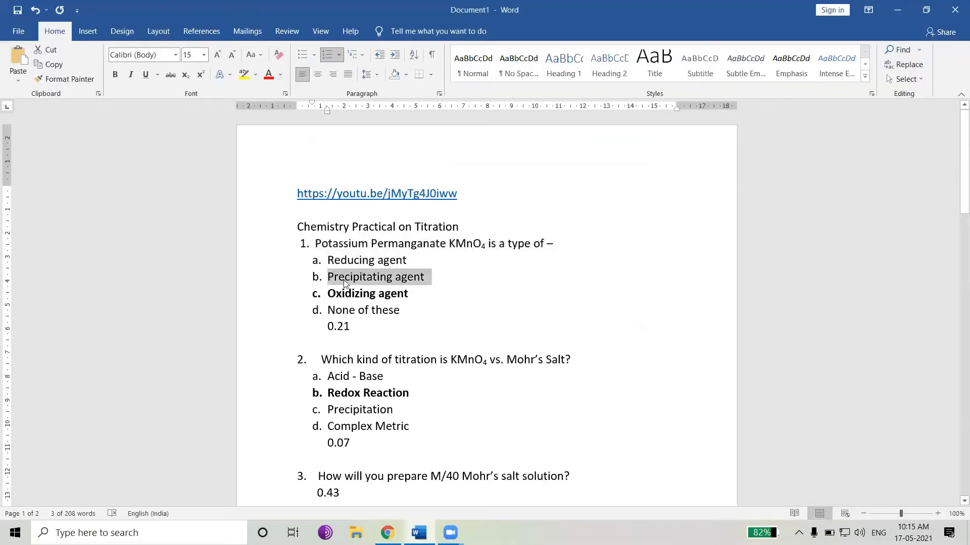
{"action": "key", "text": "ctrl+c"}
{"action": "key", "text": "alt+Tab"}
{"action": "left_click", "coordinate": [410, 362]}
{"action": "key", "text": "ctrl+v"}
Copy 'Oxidizing agent' from the Word document into answer C
{"action": "key", "text": "alt+Tab"}
{"action": "left_click_drag", "start_coordinate": [408, 293], "coordinate": [327, 294]}
{"action": "key", "text": "ctrl+c"}
{"action": "key", "text": "alt+Tab"}
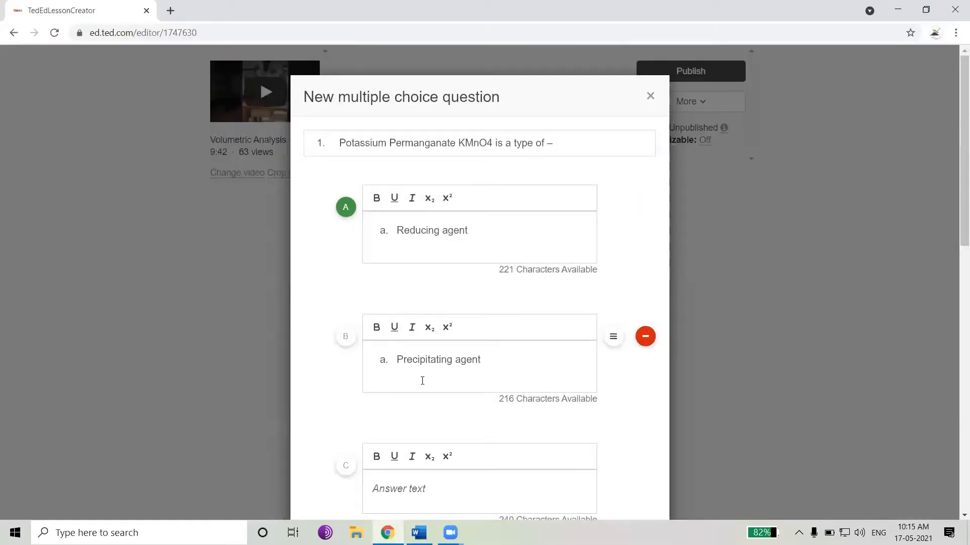
{"action": "scroll", "coordinate": [420, 371], "scroll_direction": "down", "scroll_amount": 2}
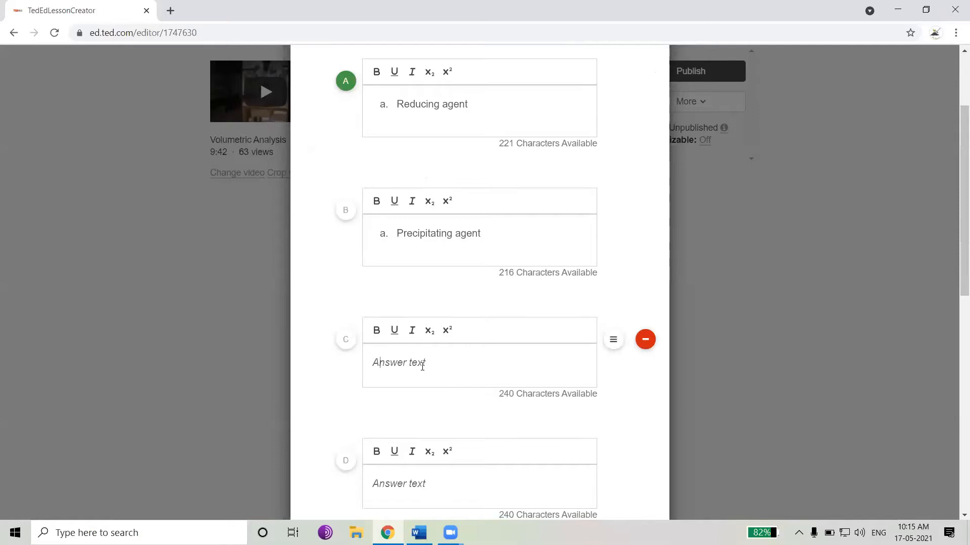
{"action": "key", "text": "ctrl+v"}
Copy 'None of these' from the Word document into answer D
{"action": "key", "text": "alt+Tab"}
{"action": "scroll", "coordinate": [402, 293], "scroll_direction": "down", "scroll_amount": 1}
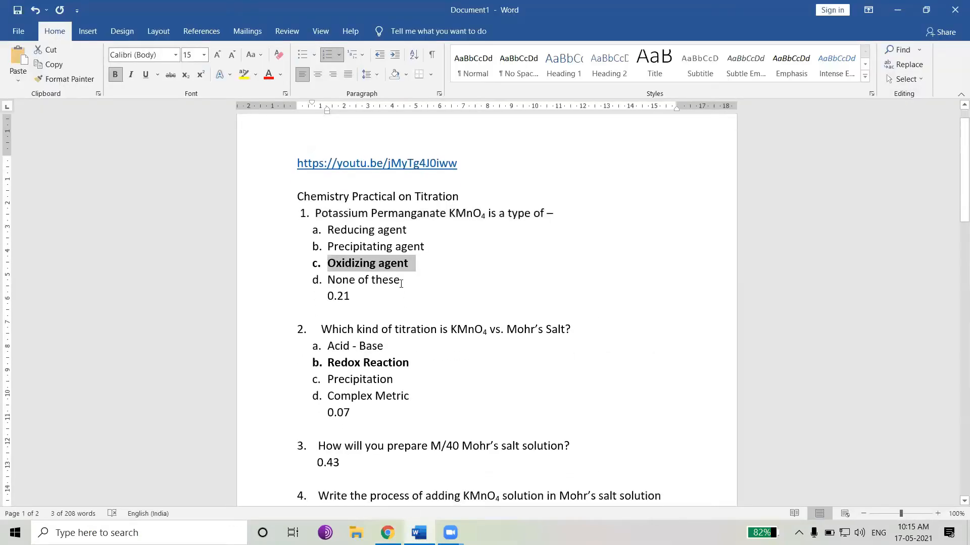
{"action": "left_click_drag", "start_coordinate": [392, 279], "coordinate": [327, 281]}
{"action": "key", "text": "ctrl+c"}
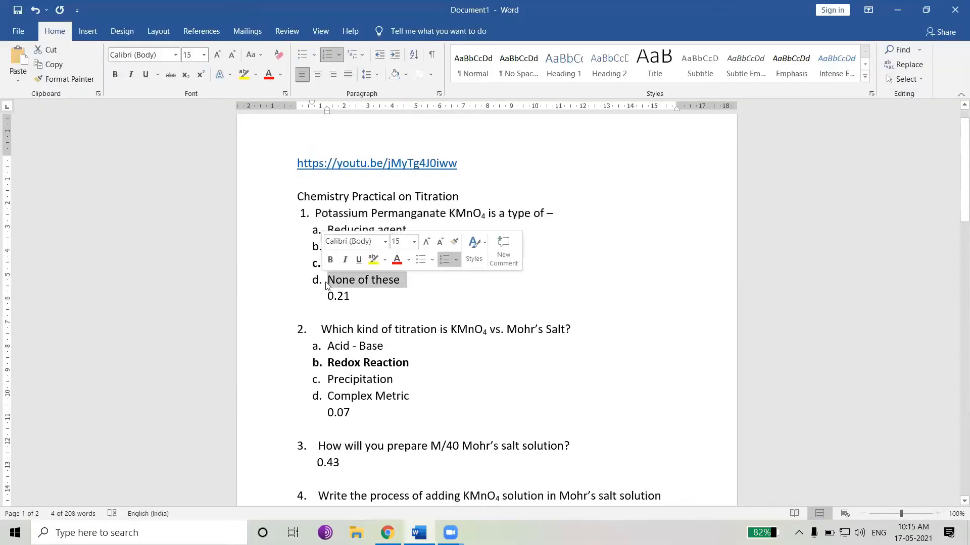
{"action": "key", "text": "alt+Tab"}
{"action": "scroll", "coordinate": [429, 454], "scroll_direction": "down", "scroll_amount": 1}
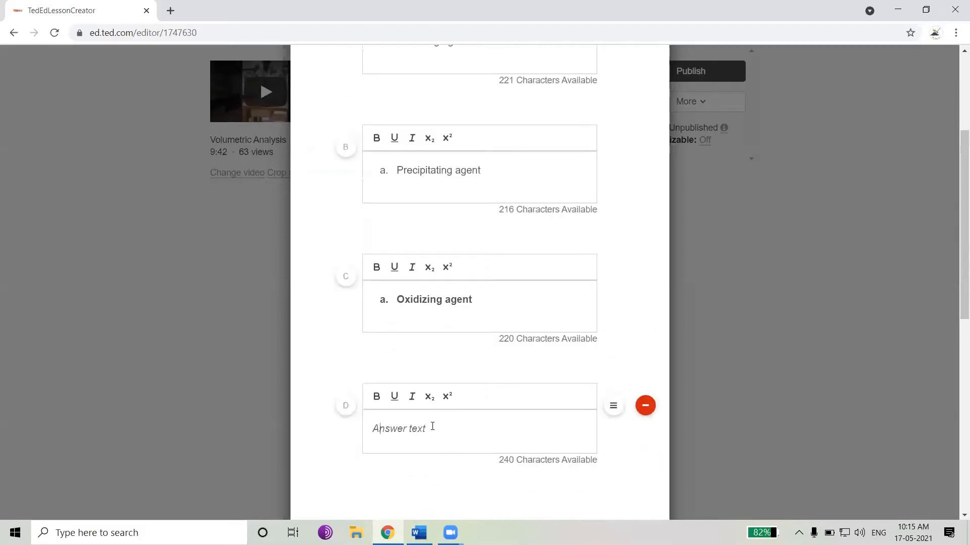
{"action": "left_click", "coordinate": [432, 427]}
{"action": "key", "text": "ctrl+v"}
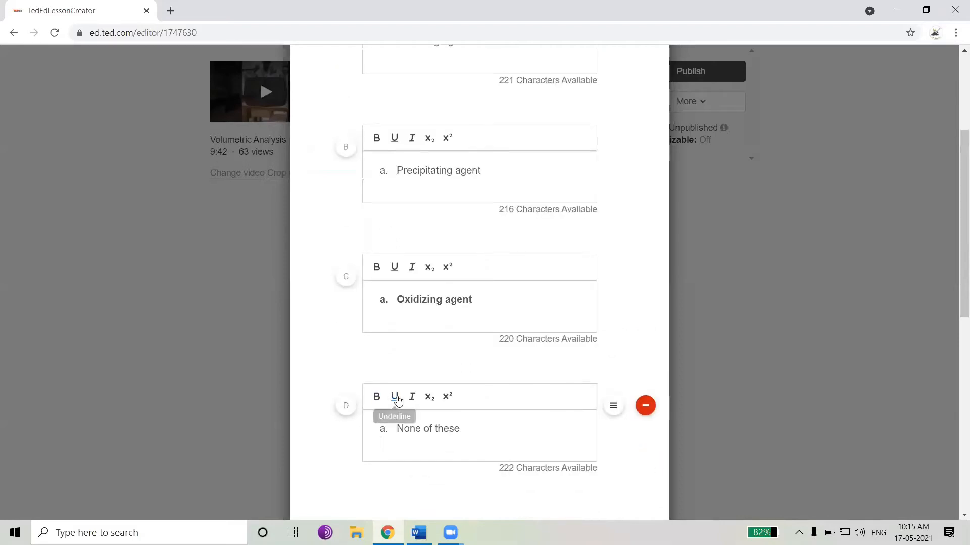
Delete answer D from the question
{"action": "scroll", "coordinate": [384, 404], "scroll_direction": "down", "scroll_amount": 1}
{"action": "scroll", "coordinate": [372, 404], "scroll_direction": "up", "scroll_amount": 3}
{"action": "scroll", "coordinate": [376, 388], "scroll_direction": "down", "scroll_amount": 2}
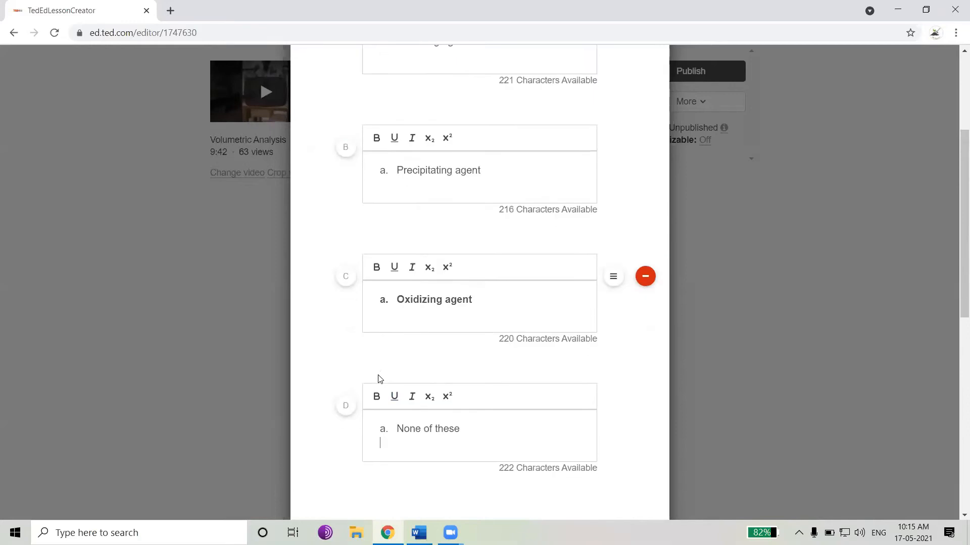
{"action": "scroll", "coordinate": [483, 413], "scroll_direction": "down", "scroll_amount": 1}
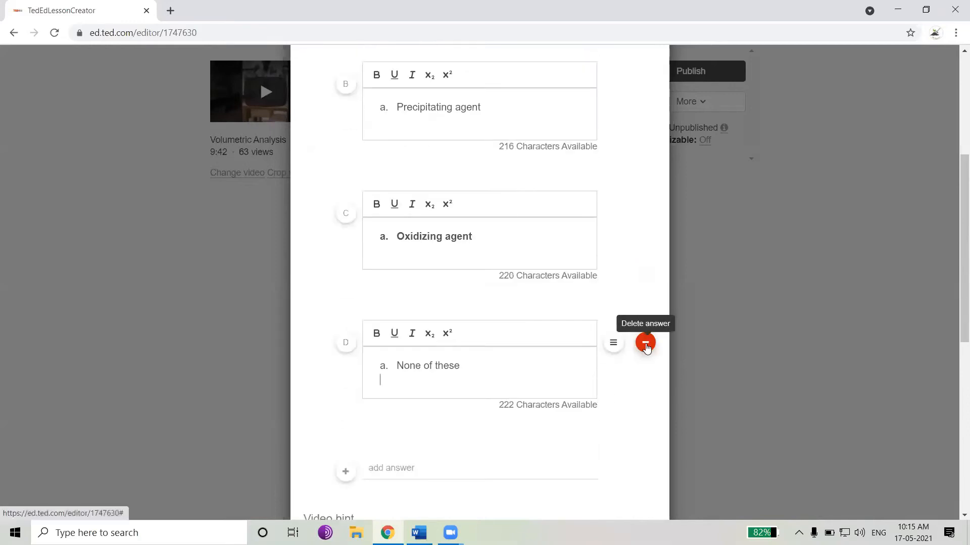
{"action": "left_click", "coordinate": [646, 344]}
{"action": "left_click", "coordinate": [647, 348]}
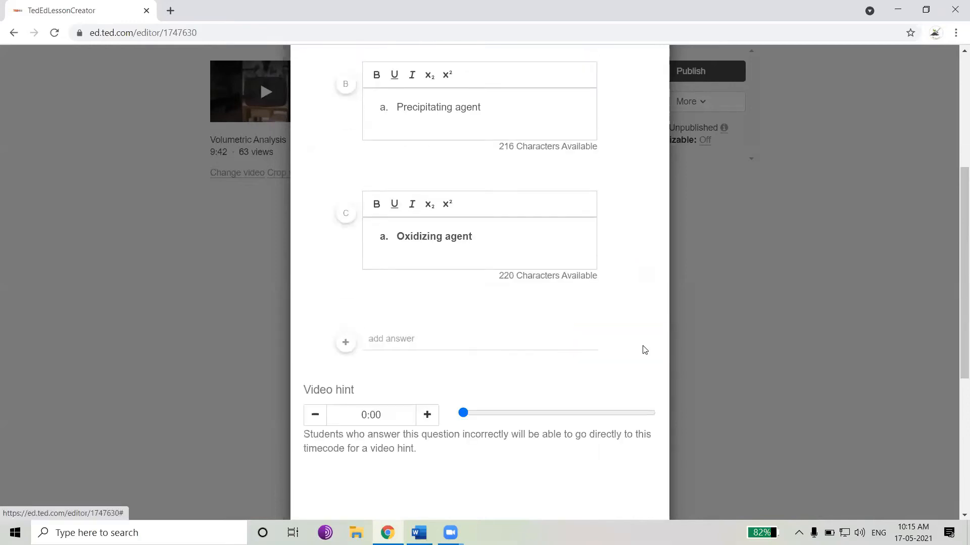
Add a new answer D and paste 'None of these' into it
{"action": "mouse_move", "coordinate": [453, 299]}
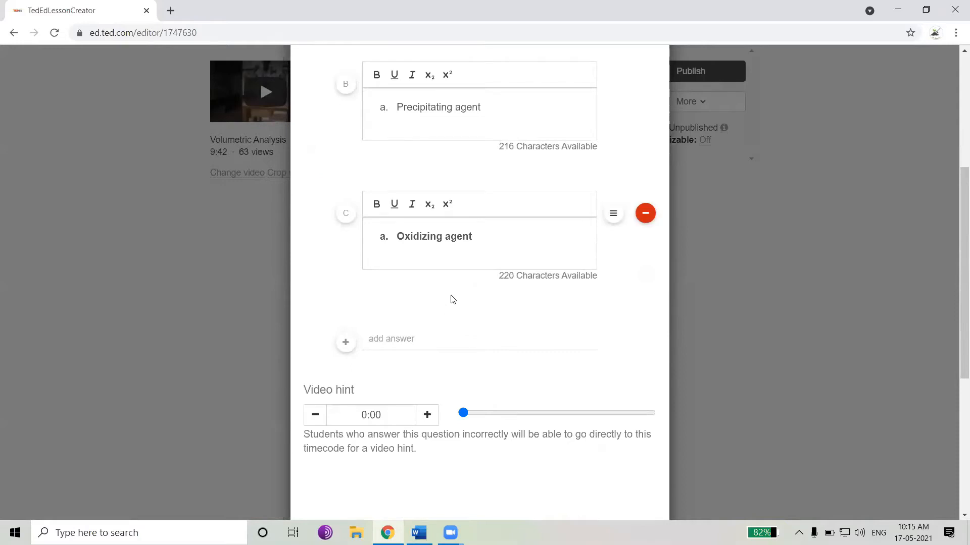
{"action": "left_click", "coordinate": [345, 343]}
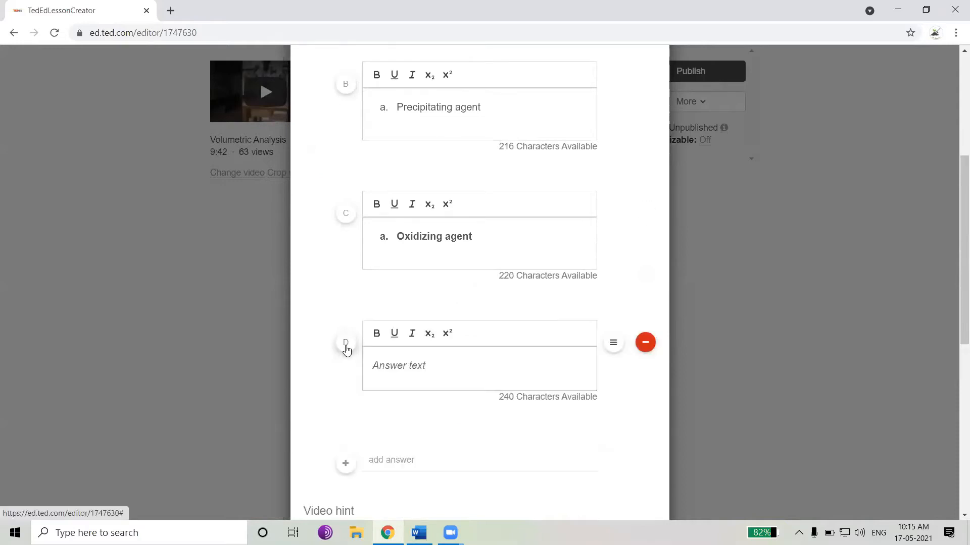
{"action": "left_click", "coordinate": [425, 362]}
{"action": "key", "text": "ctrl+v"}
{"action": "key", "text": "BackSpace"}
{"action": "scroll", "coordinate": [424, 364], "scroll_direction": "up", "scroll_amount": 3}
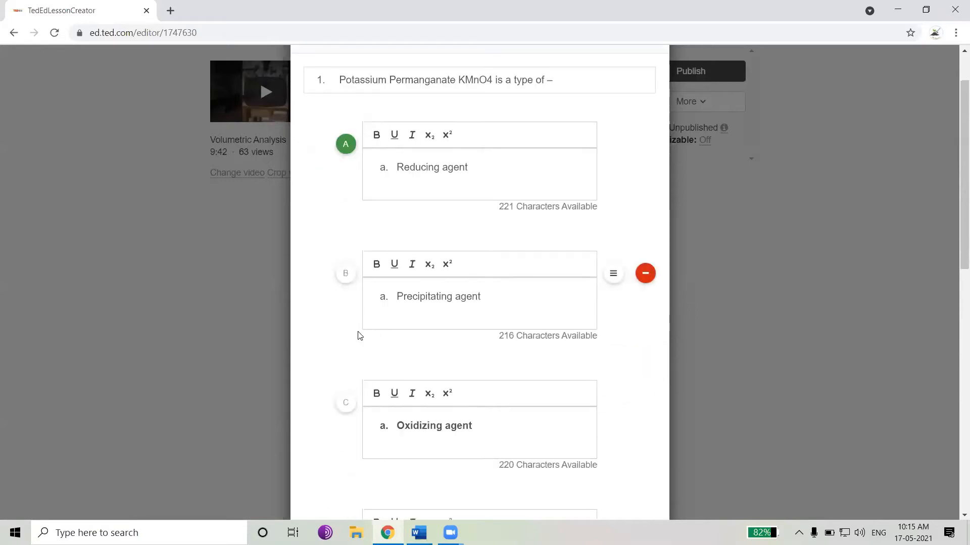
Remove the pasted 'a.' list prefix from answers A and B
{"action": "mouse_move", "coordinate": [476, 427]}
{"action": "left_mouse_down"}
{"action": "mouse_move", "coordinate": [381, 429]}
{"action": "mouse_move", "coordinate": [379, 402]}
{"action": "left_mouse_up"}
{"action": "left_click", "coordinate": [378, 393]}
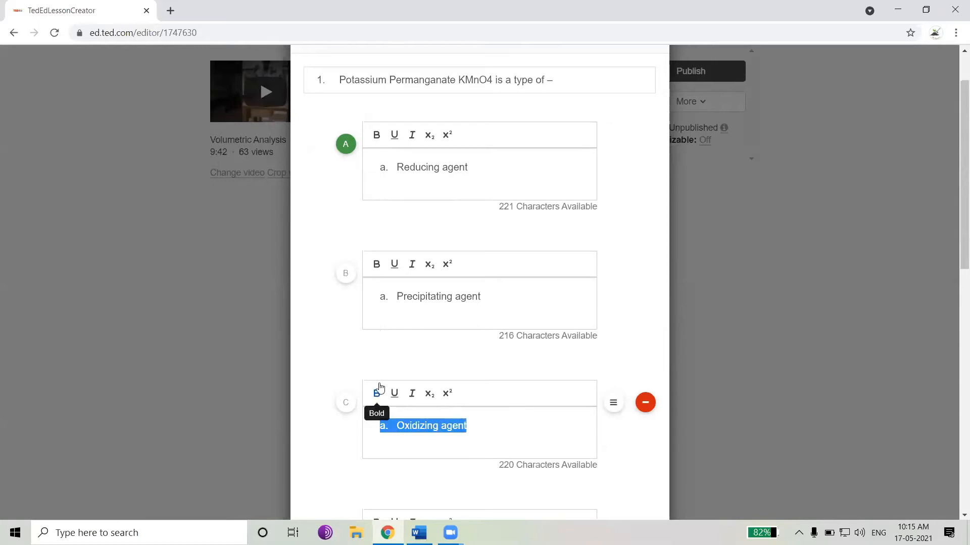
{"action": "left_click", "coordinate": [398, 168]}
{"action": "key", "text": "BackSpace"}
{"action": "key", "text": "BackSpace"}
{"action": "key", "text": "BackSpace"}
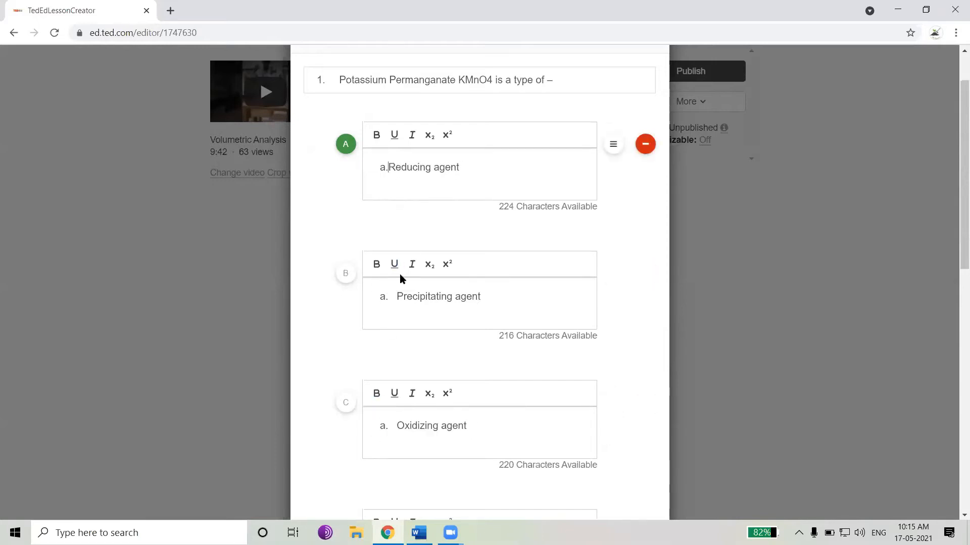
{"action": "left_click", "coordinate": [396, 296]}
{"action": "key", "text": "BackSpace"}
{"action": "key", "text": "BackSpace"}
Remove the pasted 'a.' list prefix from answers C and D
{"action": "key", "text": "BackSpace"}
{"action": "key", "text": "BackSpace"}
{"action": "key", "text": "BackSpace"}
{"action": "left_click", "coordinate": [396, 431]}
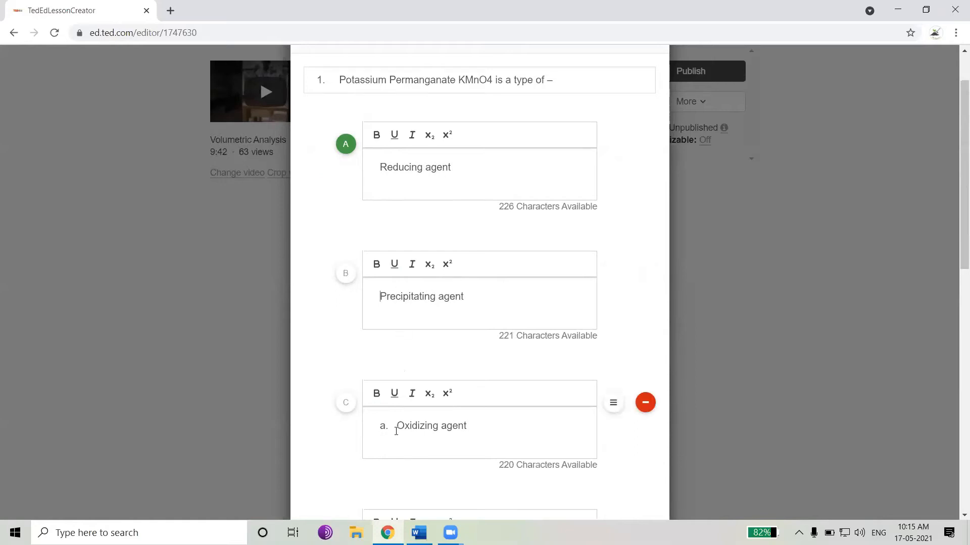
{"action": "key", "text": "BackSpace"}
{"action": "key", "text": "BackSpace"}
{"action": "key", "text": "BackSpace"}
{"action": "key", "text": "BackSpace"}
{"action": "key", "text": "BackSpace"}
{"action": "scroll", "coordinate": [395, 448], "scroll_direction": "down", "scroll_amount": 2}
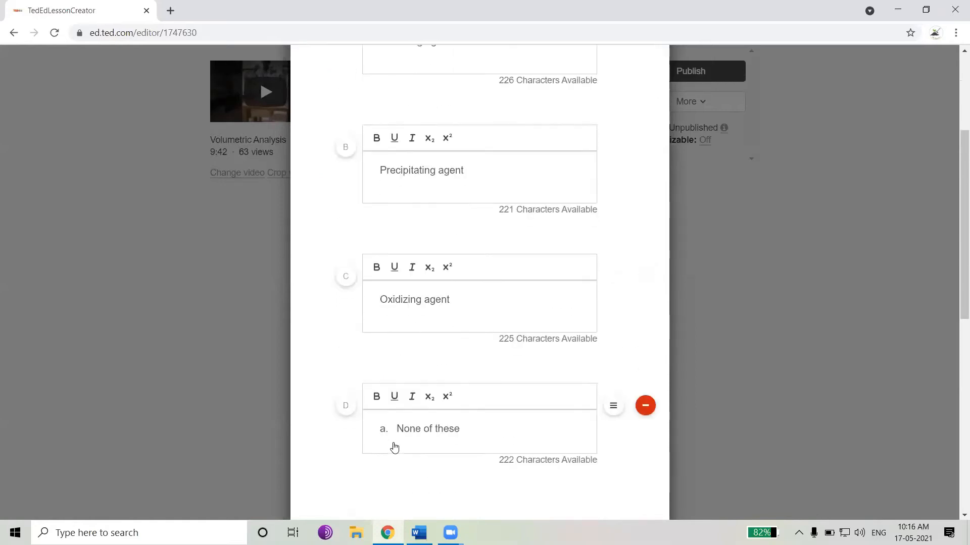
{"action": "left_click", "coordinate": [398, 428]}
{"action": "key", "text": "BackSpace"}
{"action": "key", "text": "BackSpace"}
{"action": "key", "text": "BackSpace"}
Mark answer C, 'Oxidizing agent', as the correct answer
{"action": "scroll", "coordinate": [399, 391], "scroll_direction": "up", "scroll_amount": 4}
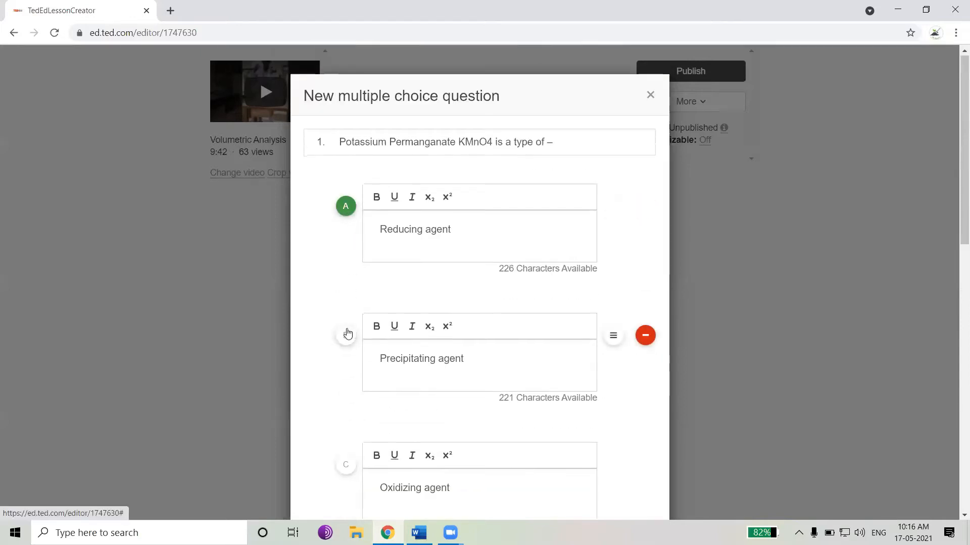
{"action": "scroll", "coordinate": [346, 334], "scroll_direction": "down", "scroll_amount": 2}
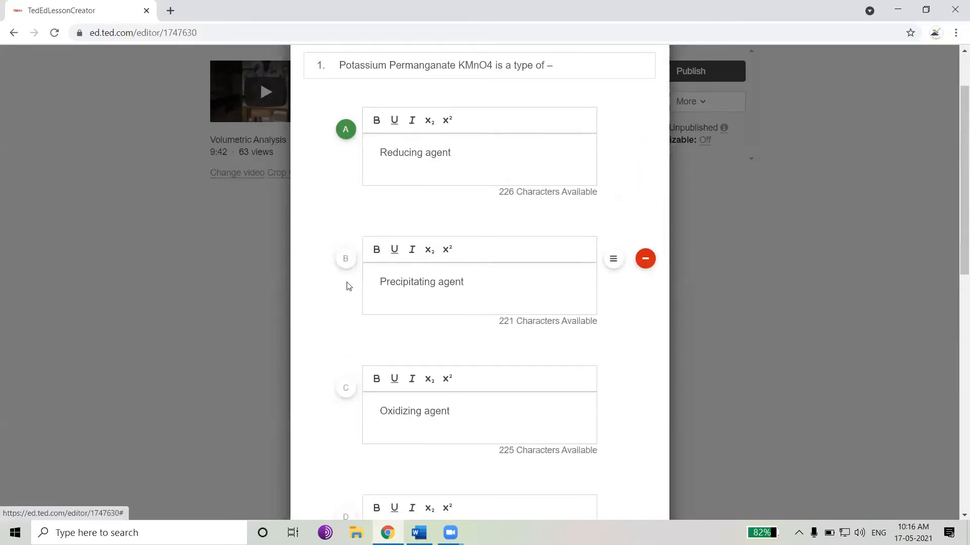
{"action": "left_click", "coordinate": [348, 266]}
{"action": "left_click", "coordinate": [350, 391]}
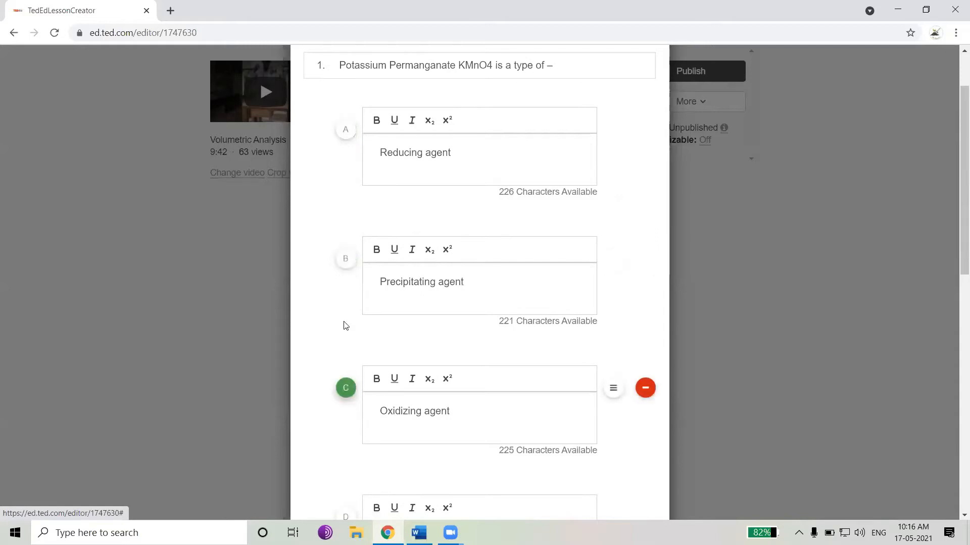
{"action": "left_click", "coordinate": [346, 261]}
{"action": "left_click", "coordinate": [345, 390]}
{"action": "scroll", "coordinate": [345, 390], "scroll_direction": "down", "scroll_amount": 1}
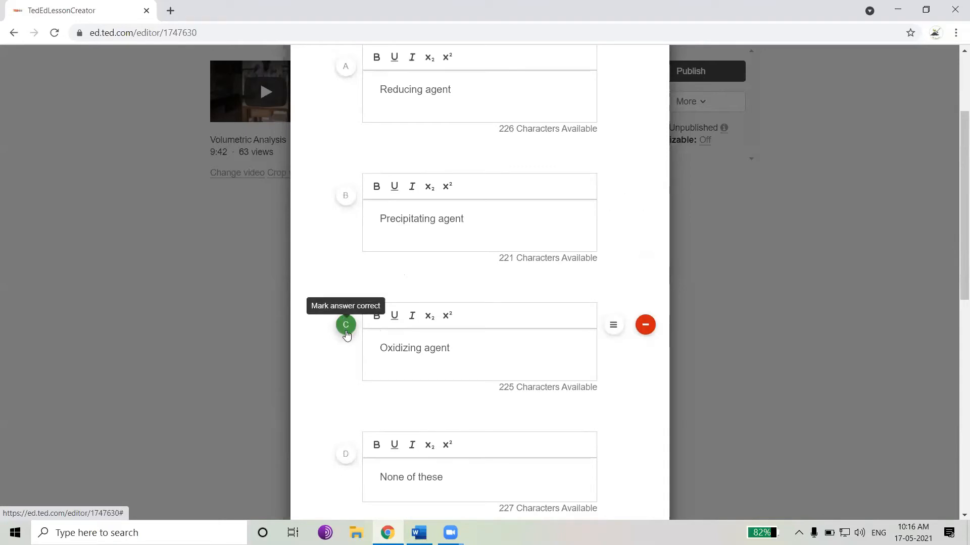
{"action": "scroll", "coordinate": [383, 404], "scroll_direction": "down", "scroll_amount": 4}
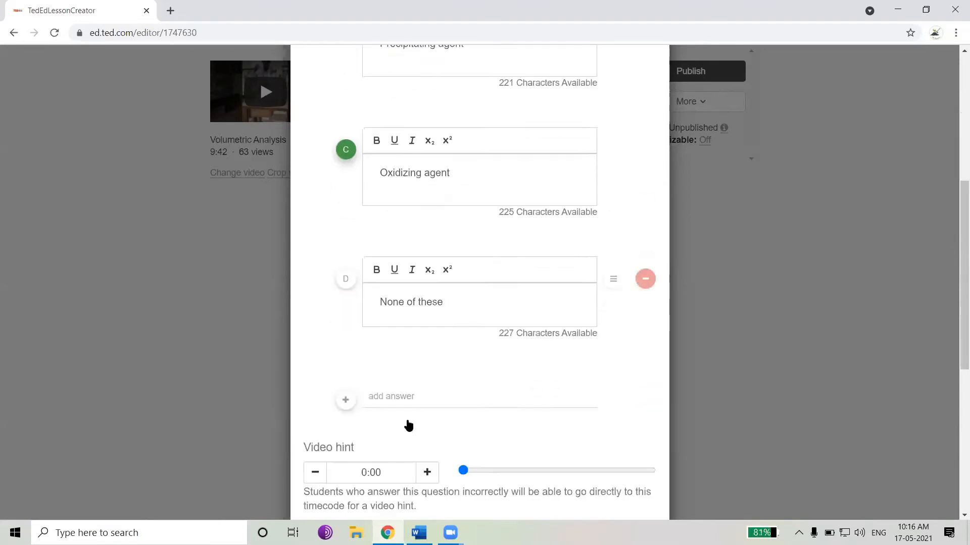
{"action": "scroll", "coordinate": [386, 415], "scroll_direction": "down", "scroll_amount": 3}
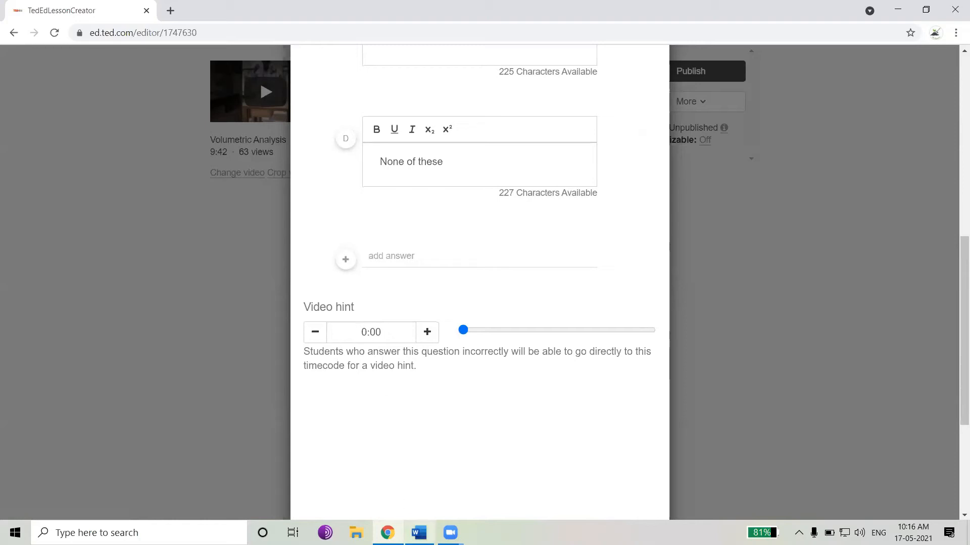
Set the video hint timecode to 0:21 from the Word document and save the question
{"action": "mouse_move", "coordinate": [451, 533]}
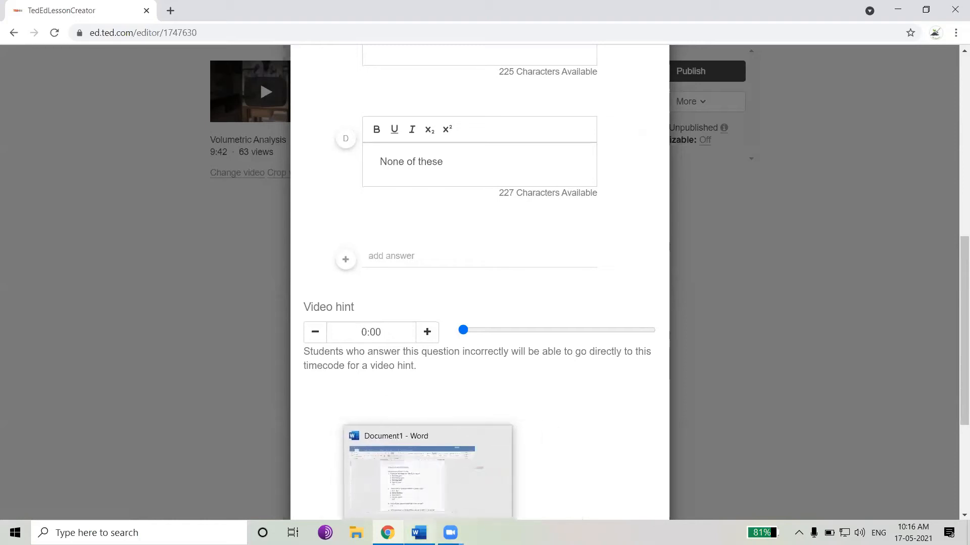
{"action": "left_click", "coordinate": [419, 533]}
{"action": "left_click", "coordinate": [355, 297]}
{"action": "double_click", "coordinate": [345, 297]}
{"action": "key", "text": "alt+Tab"}
{"action": "left_click", "coordinate": [386, 332]}
{"action": "key", "text": "BackSpace"}
{"action": "key", "text": "BackSpace"}
{"action": "type", "text": "0"}
{"action": "key", "text": "BackSpace"}
{"action": "type", "text": "21"}
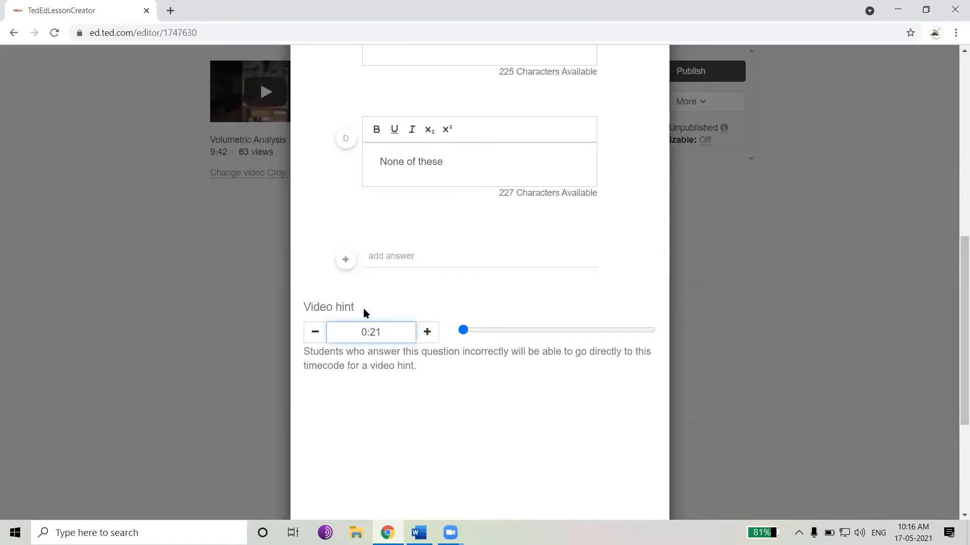
{"action": "left_click", "coordinate": [335, 307]}
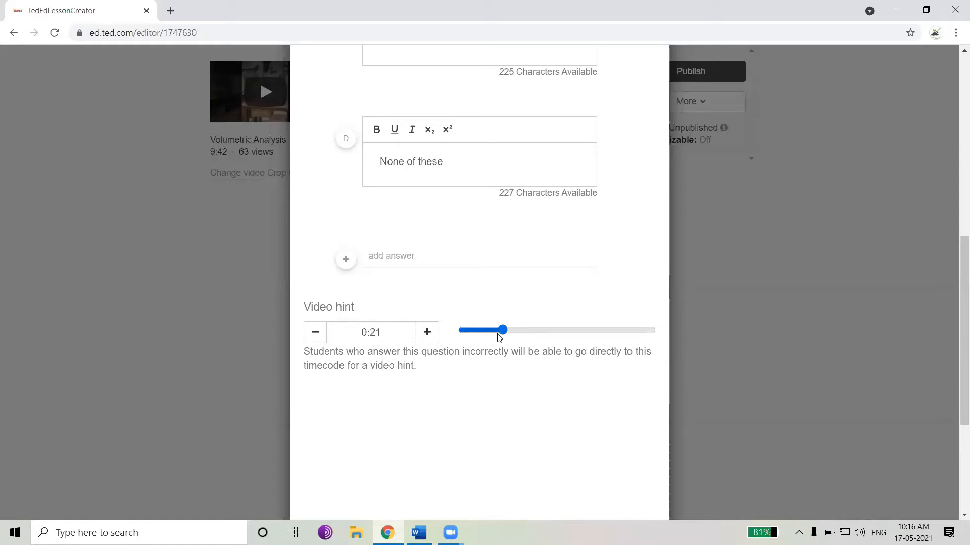
{"action": "scroll", "coordinate": [461, 377], "scroll_direction": "down", "scroll_amount": 4}
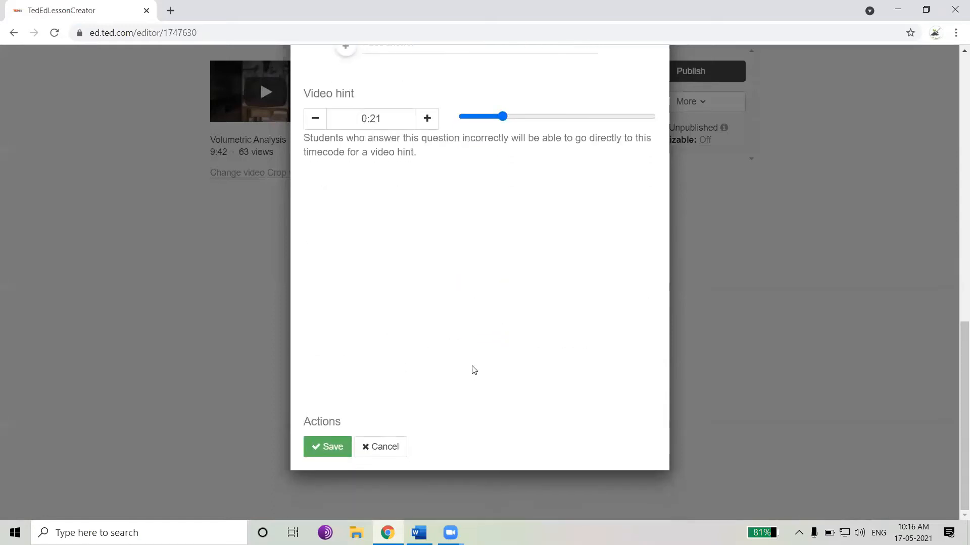
{"action": "left_click", "coordinate": [328, 446]}
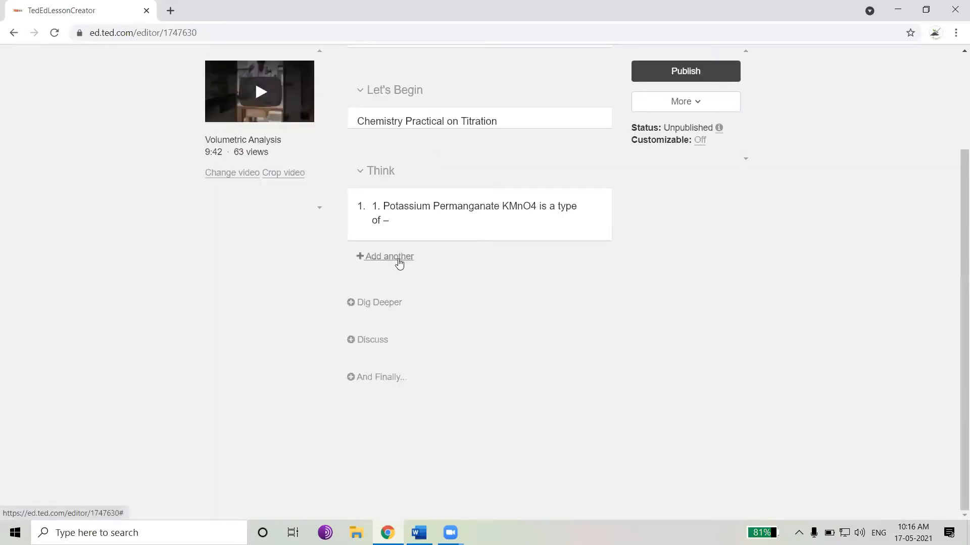
Add another multiple choice question and paste 'Which kind of titration is KMnO4 vs. Mohr's Salt?' as its text
{"action": "left_click", "coordinate": [399, 263]}
{"action": "left_click", "coordinate": [461, 291]}
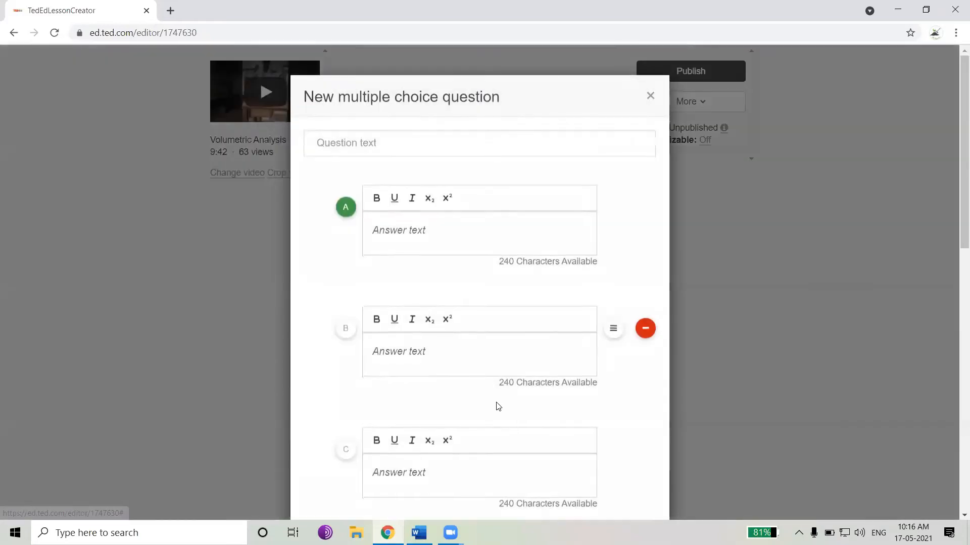
{"action": "left_click", "coordinate": [419, 533]}
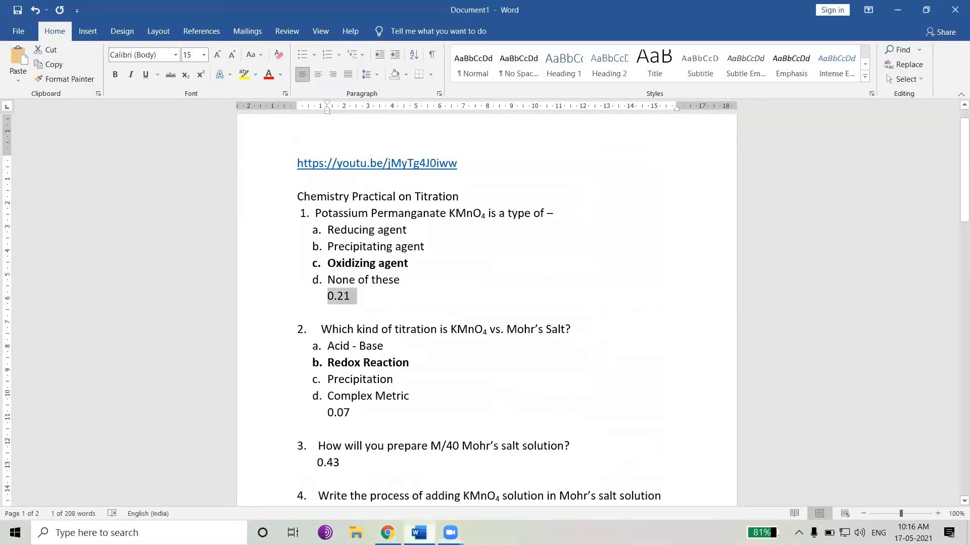
{"action": "left_click_drag", "start_coordinate": [321, 329], "coordinate": [565, 329]}
{"action": "key", "text": "ctrl+c"}
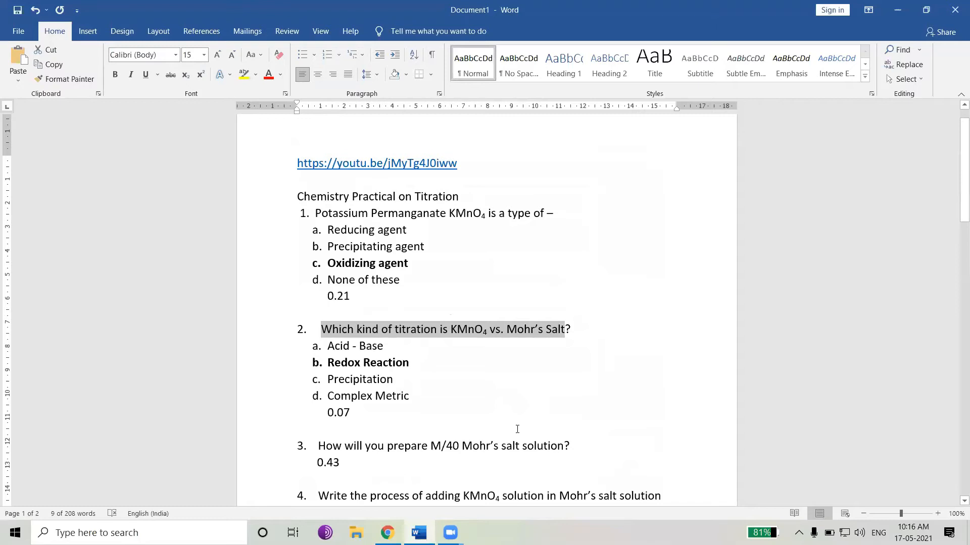
{"action": "key", "text": "alt+Tab"}
{"action": "left_click", "coordinate": [402, 142]}
{"action": "key", "text": "ctrl+v"}
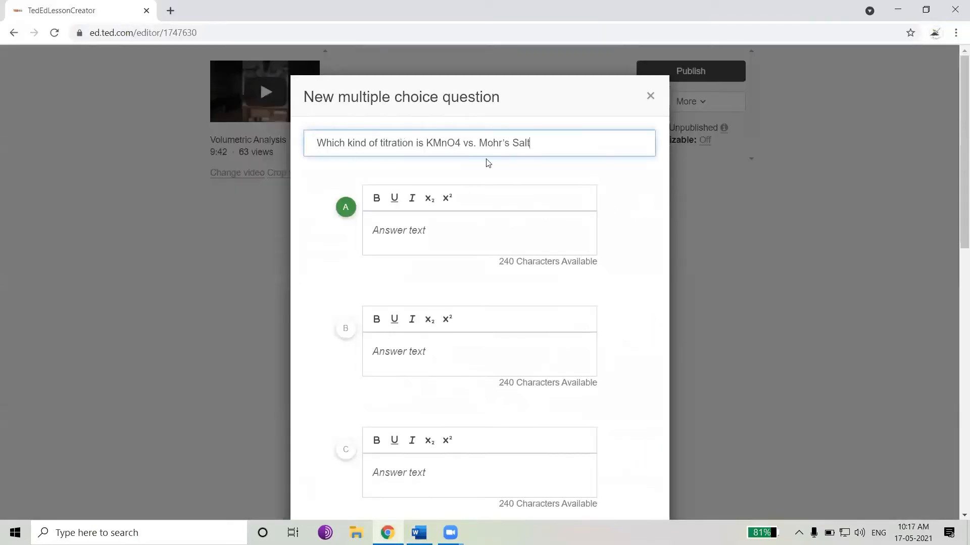
Copy 'Acid - Base' from the Word document into answer A
{"action": "key", "text": "alt+Tab"}
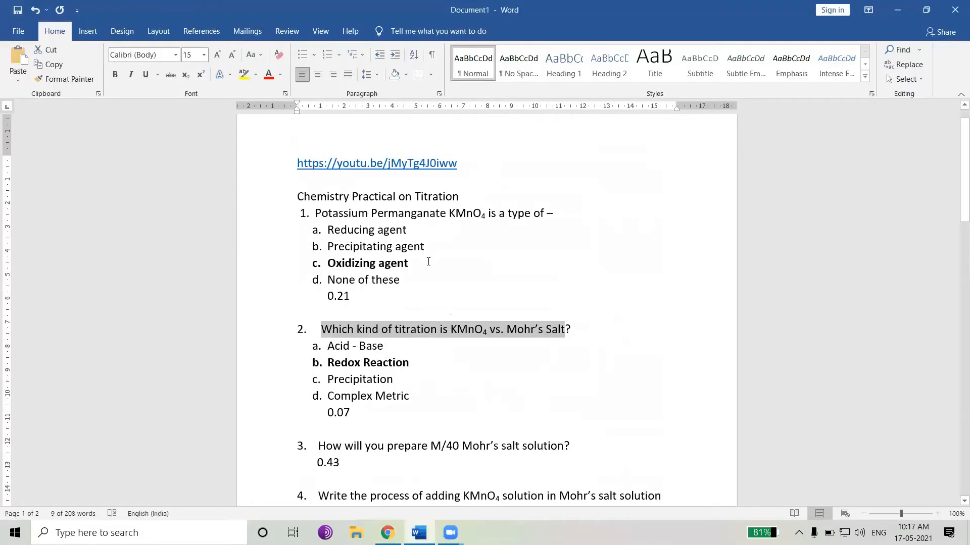
{"action": "left_click_drag", "start_coordinate": [388, 348], "coordinate": [340, 348]}
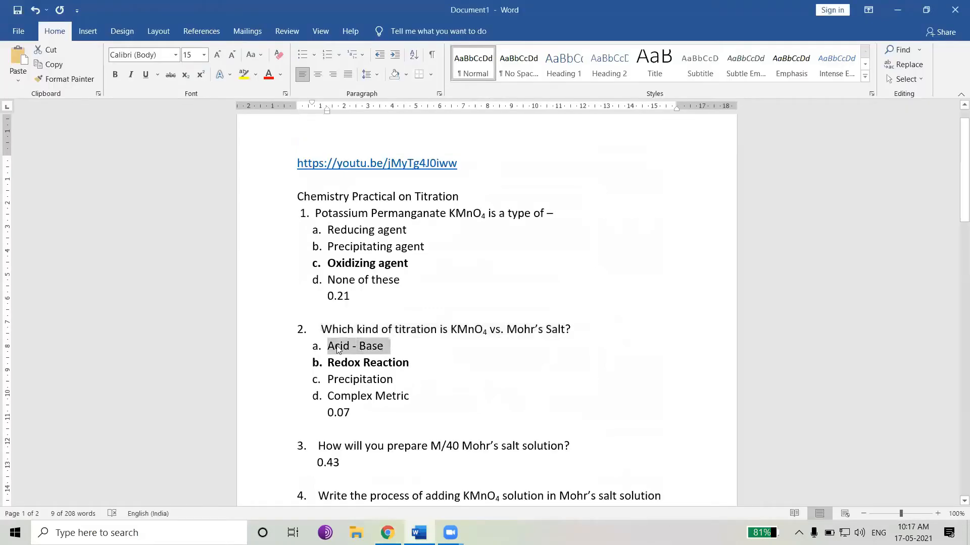
{"action": "key", "text": "ctrl+c"}
{"action": "key", "text": "alt+Tab"}
{"action": "left_click", "coordinate": [422, 230]}
{"action": "key", "text": "ctrl+v"}
Copy 'Redox Reaction' from the Word document into answer B
{"action": "key", "text": "alt+Tab"}
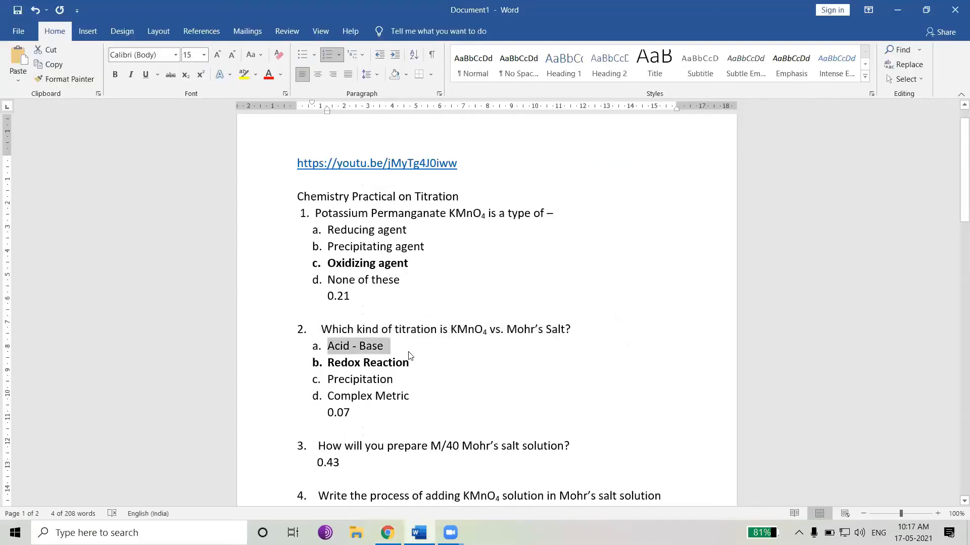
{"action": "left_click_drag", "start_coordinate": [412, 364], "coordinate": [329, 371]}
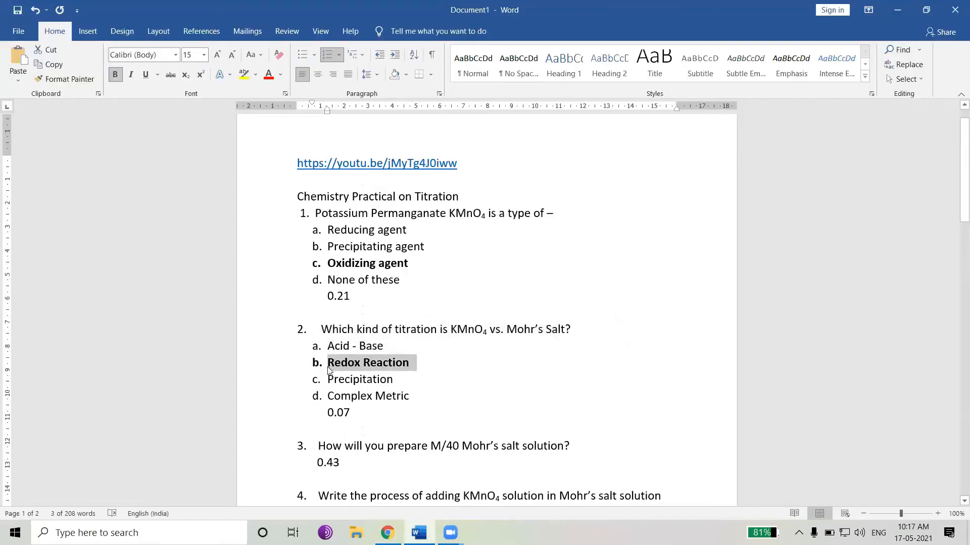
{"action": "key", "text": "alt+Tab"}
{"action": "key", "text": "ctrl+v"}
Copy 'Precipitation' from the Word document into answer C
{"action": "key", "text": "alt+Tab"}
{"action": "left_click_drag", "start_coordinate": [380, 381], "coordinate": [329, 385]}
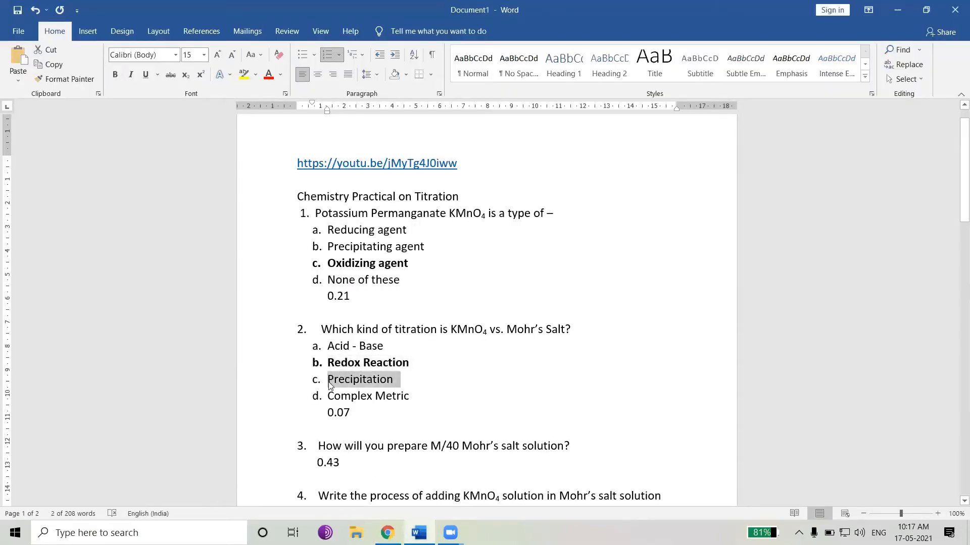
{"action": "key", "text": "alt+Tab"}
{"action": "key", "text": "ctrl+v"}
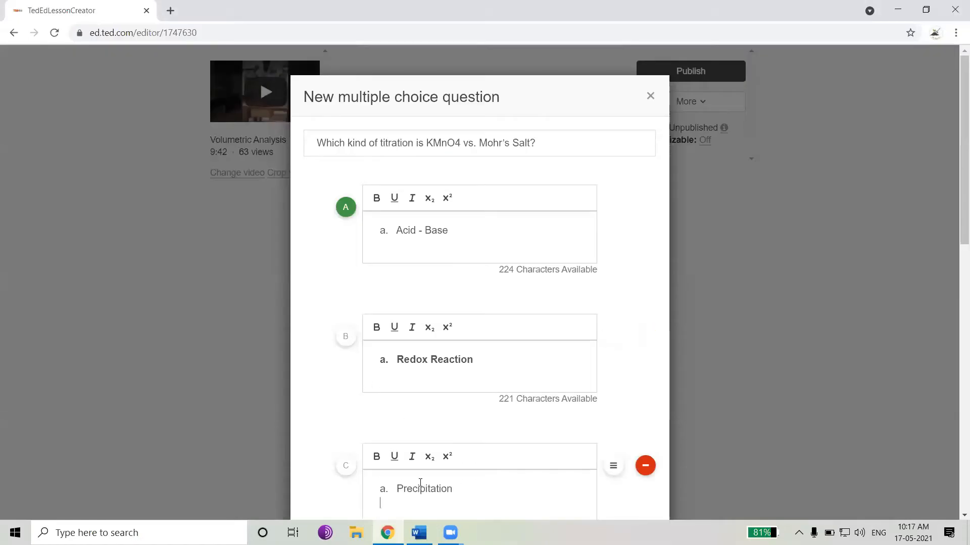
Remove the 'a.' list prefixes from answers C, B and A
{"action": "key", "text": "BackSpace"}
{"action": "key", "text": "BackSpace"}
{"action": "key", "text": "BackSpace"}
{"action": "key", "text": "BackSpace"}
{"action": "key", "text": "BackSpace"}
{"action": "left_click", "coordinate": [397, 362]}
{"action": "key", "text": "BackSpace"}
{"action": "key", "text": "BackSpace"}
{"action": "key", "text": "BackSpace"}
{"action": "key", "text": "BackSpace"}
{"action": "key", "text": "BackSpace"}
{"action": "left_click", "coordinate": [397, 231]}
{"action": "key", "text": "BackSpace"}
{"action": "key", "text": "BackSpace"}
{"action": "key", "text": "BackSpace"}
{"action": "key", "text": "BackSpace"}
{"action": "key", "text": "BackSpace"}
Mark answer B, 'Redox Reaction', as the correct answer
{"action": "left_click_drag", "start_coordinate": [462, 358], "coordinate": [371, 362]}
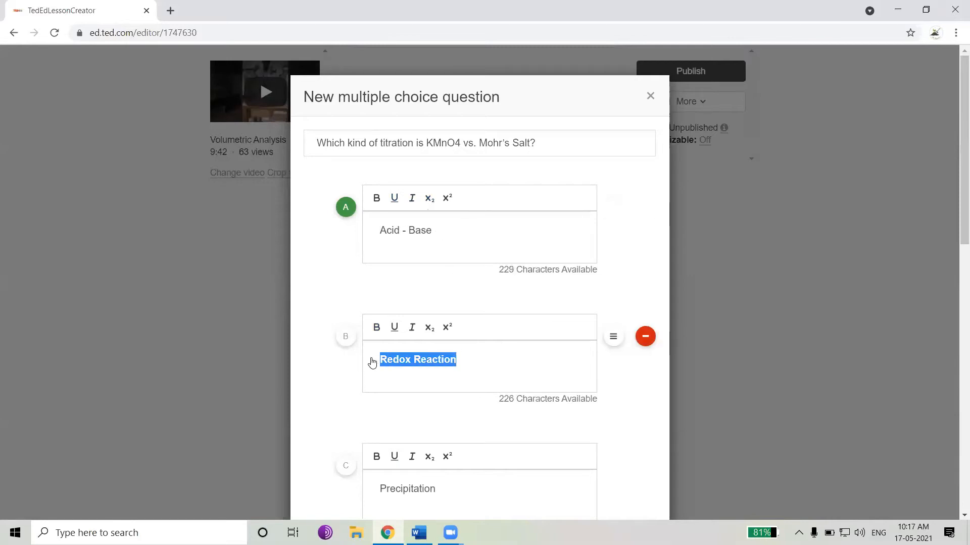
{"action": "left_click", "coordinate": [346, 339]}
{"action": "left_click", "coordinate": [343, 392]}
{"action": "left_click", "coordinate": [399, 386]}
Delete the empty answer D and save the multiple choice question
{"action": "scroll", "coordinate": [400, 376], "scroll_direction": "down", "scroll_amount": 2}
{"action": "scroll", "coordinate": [401, 377], "scroll_direction": "down", "scroll_amount": 5}
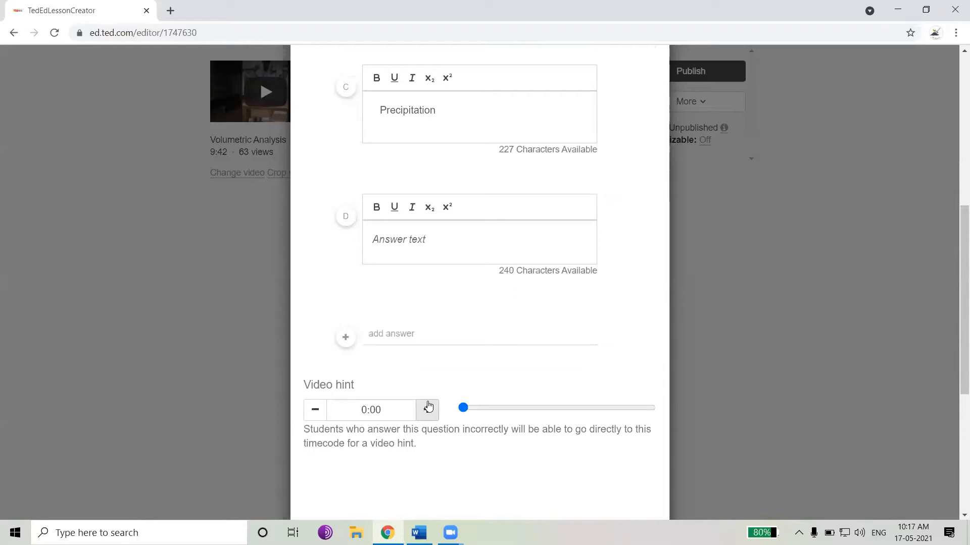
{"action": "mouse_move", "coordinate": [472, 266]}
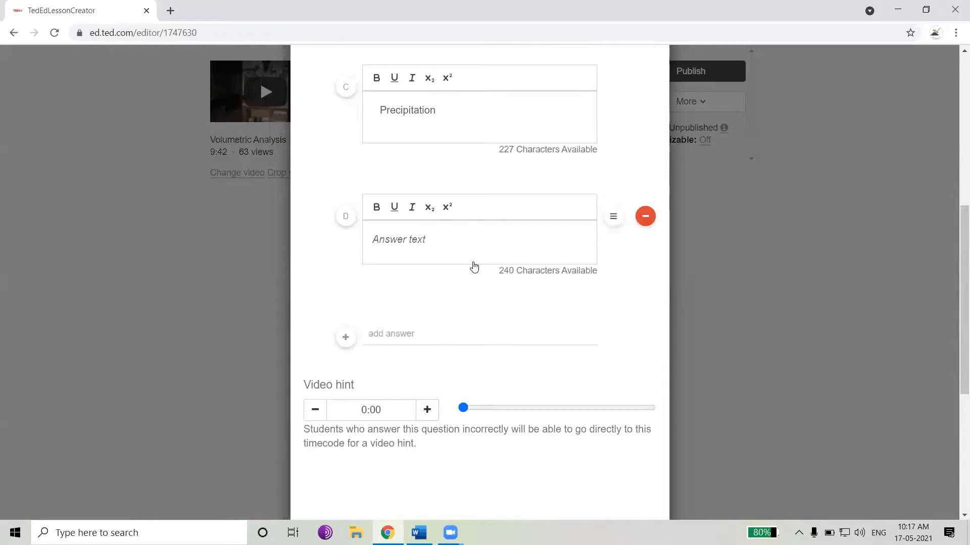
{"action": "left_click", "coordinate": [645, 221]}
{"action": "left_click", "coordinate": [597, 219]}
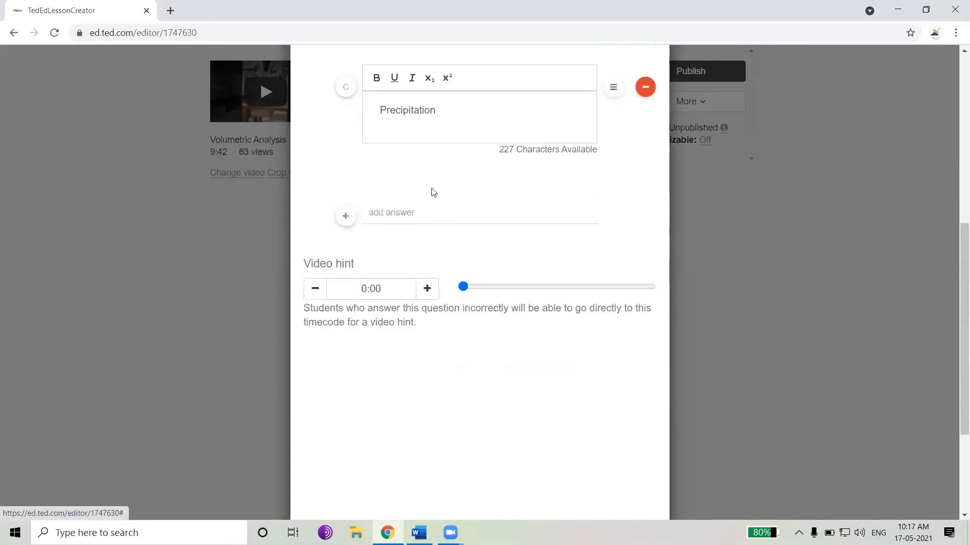
{"action": "scroll", "coordinate": [444, 223], "scroll_direction": "up", "scroll_amount": 1}
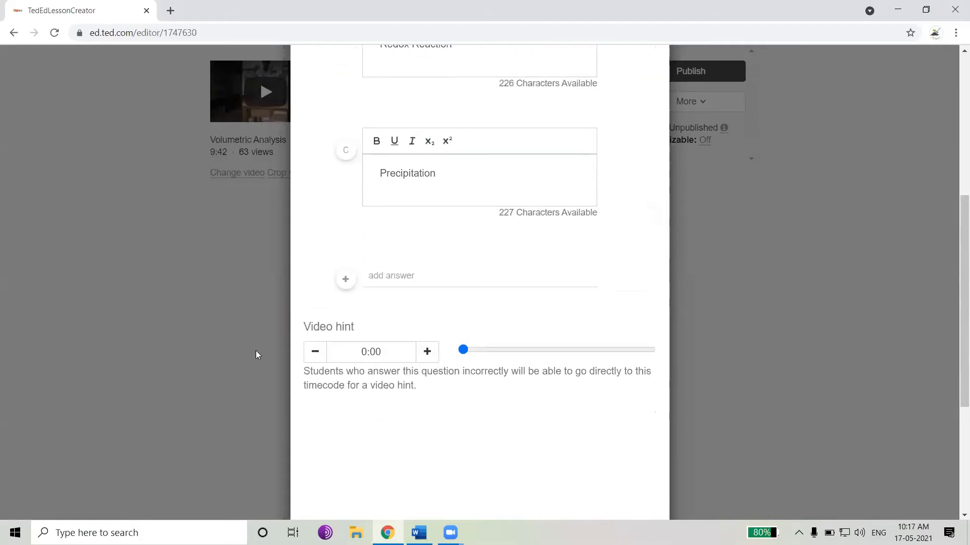
{"action": "scroll", "coordinate": [355, 374], "scroll_direction": "down", "scroll_amount": 5}
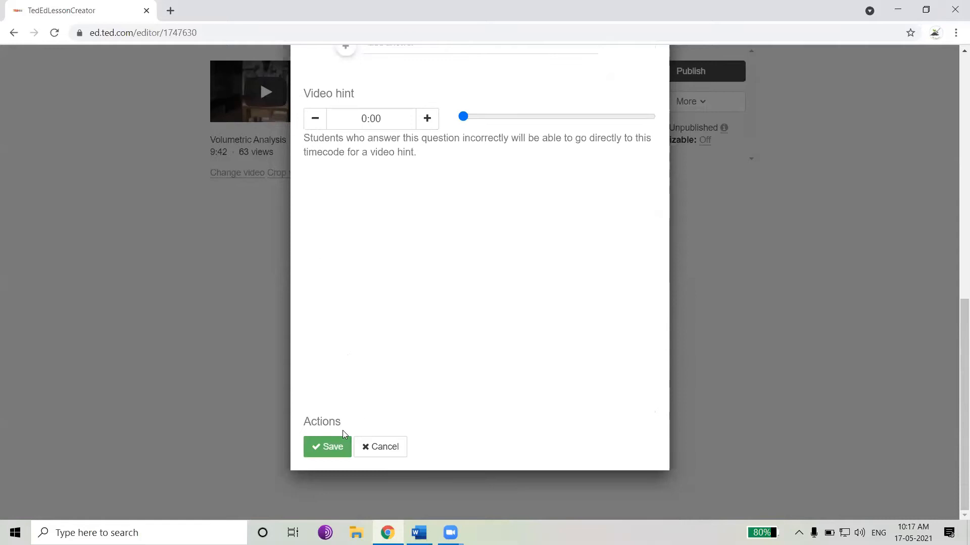
{"action": "left_click", "coordinate": [330, 448]}
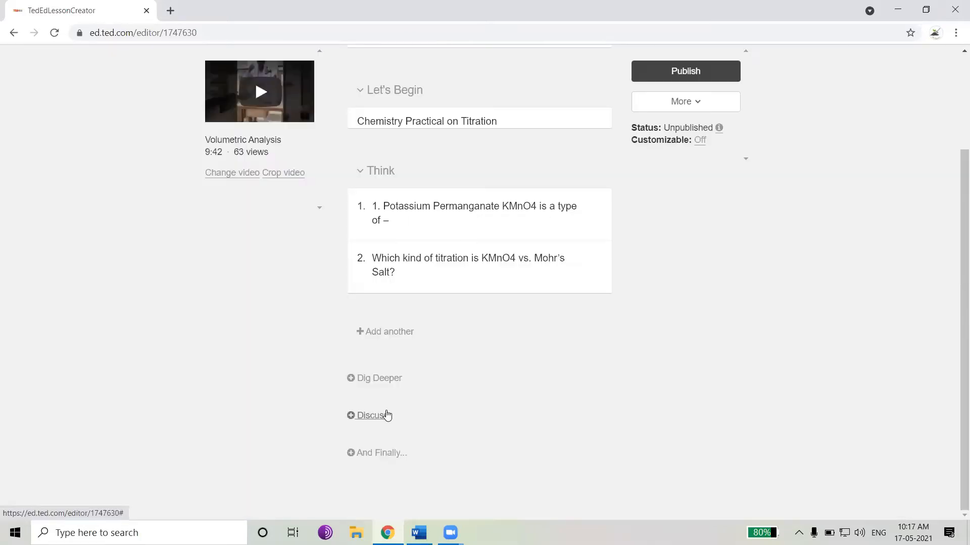
Add an open answer question with 'How will you prepare M/40 Mohr's salt solution?' copied from the Word document, and save it
{"action": "left_click", "coordinate": [389, 333]}
{"action": "left_click", "coordinate": [414, 387]}
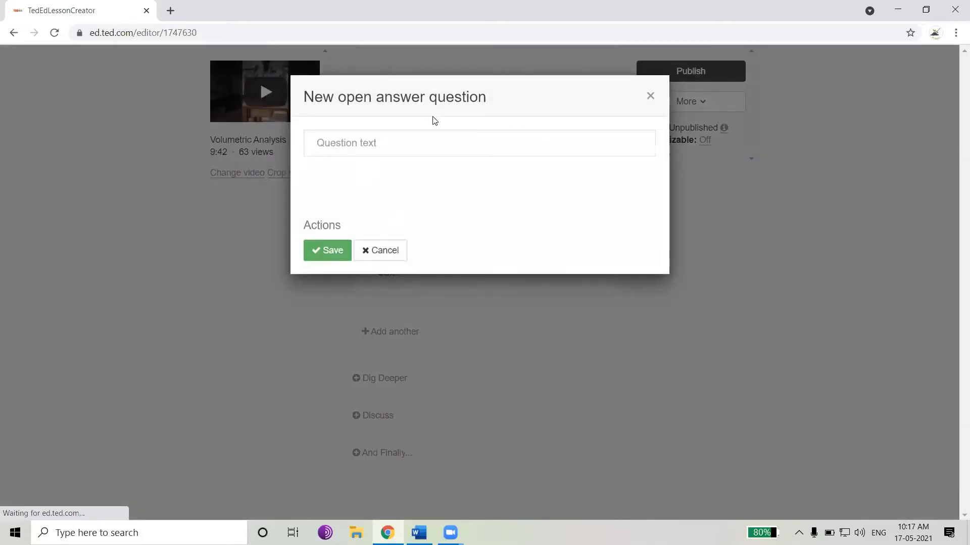
{"action": "key", "text": "alt+Tab"}
{"action": "scroll", "coordinate": [426, 352], "scroll_direction": "down", "scroll_amount": 1}
{"action": "left_click_drag", "start_coordinate": [574, 386], "coordinate": [329, 385]}
{"action": "key", "text": "ctrl+c"}
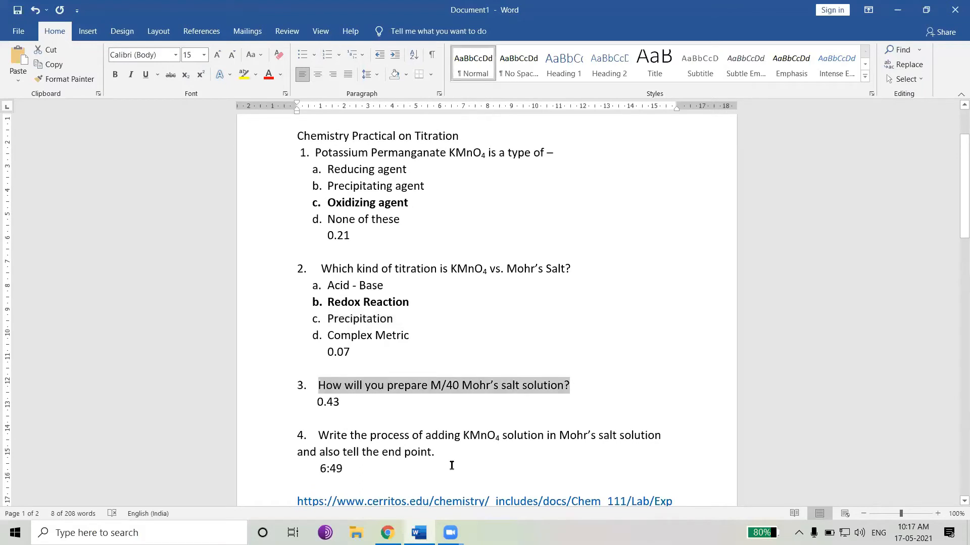
{"action": "key", "text": "alt+Tab"}
{"action": "left_click", "coordinate": [396, 147]}
{"action": "key", "text": "ctrl+v"}
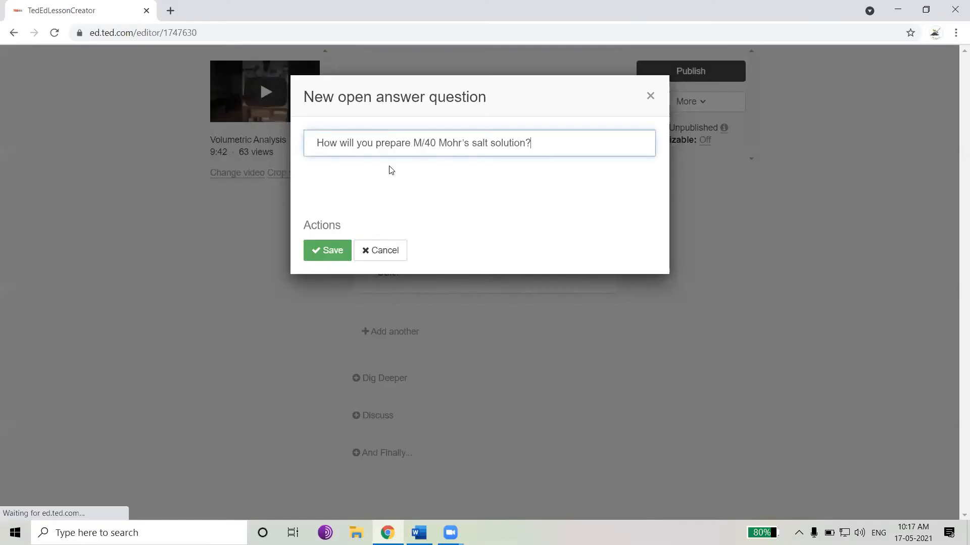
{"action": "left_click", "coordinate": [328, 251]}
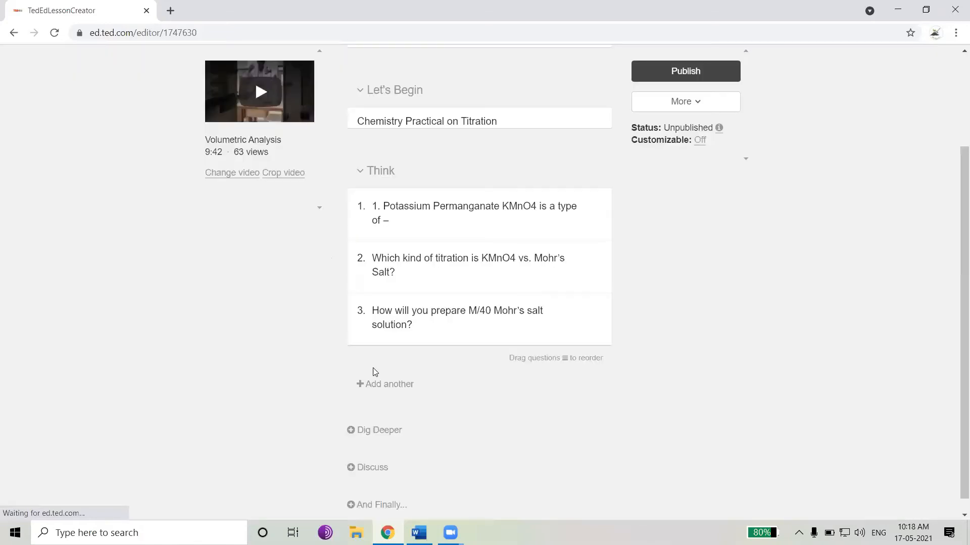
Add an open answer question with the KMnO4 and Mohr's salt end-point question copied from the Word document, and save it
{"action": "left_click", "coordinate": [389, 385]}
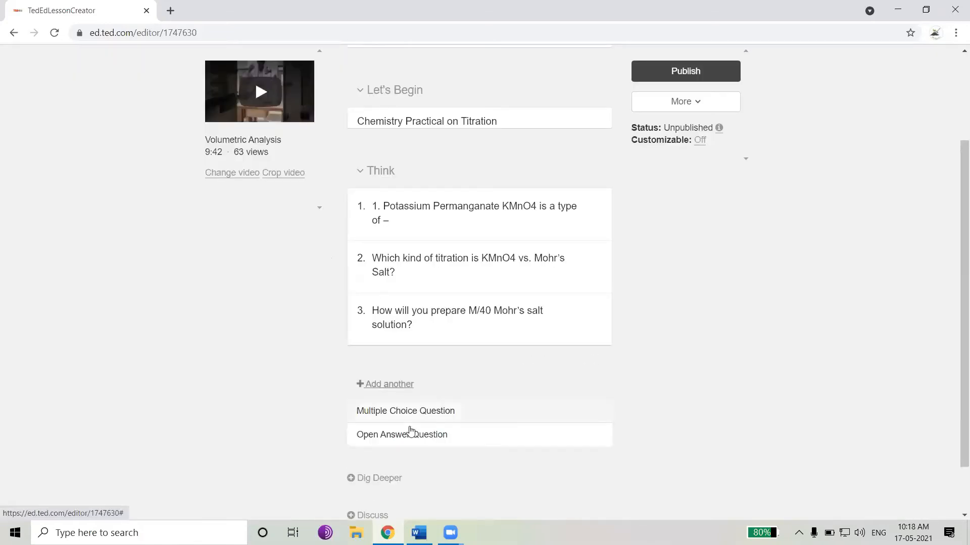
{"action": "left_click", "coordinate": [412, 435]}
{"action": "key", "text": "alt+Tab"}
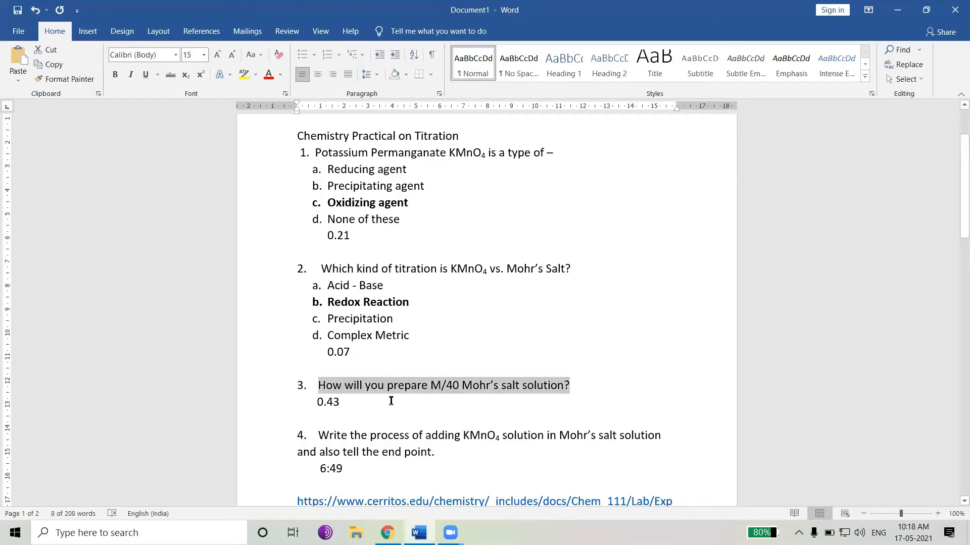
{"action": "scroll", "coordinate": [441, 428], "scroll_direction": "down", "scroll_amount": 1}
{"action": "left_click_drag", "start_coordinate": [440, 428], "coordinate": [336, 411]}
{"action": "key", "text": "ctrl+c"}
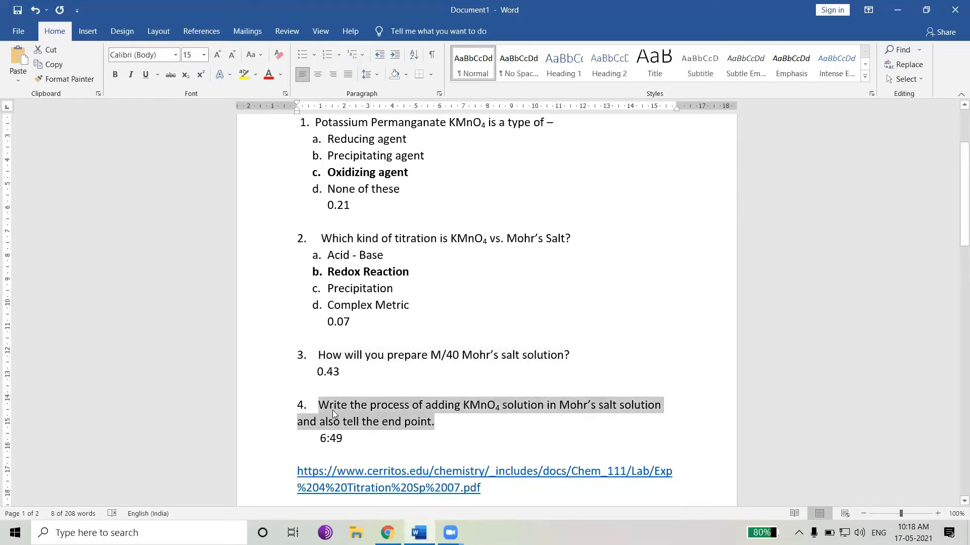
{"action": "key", "text": "alt+Tab"}
{"action": "left_click", "coordinate": [396, 150]}
{"action": "key", "text": "ctrl+v"}
{"action": "key", "text": "alt+Tab"}
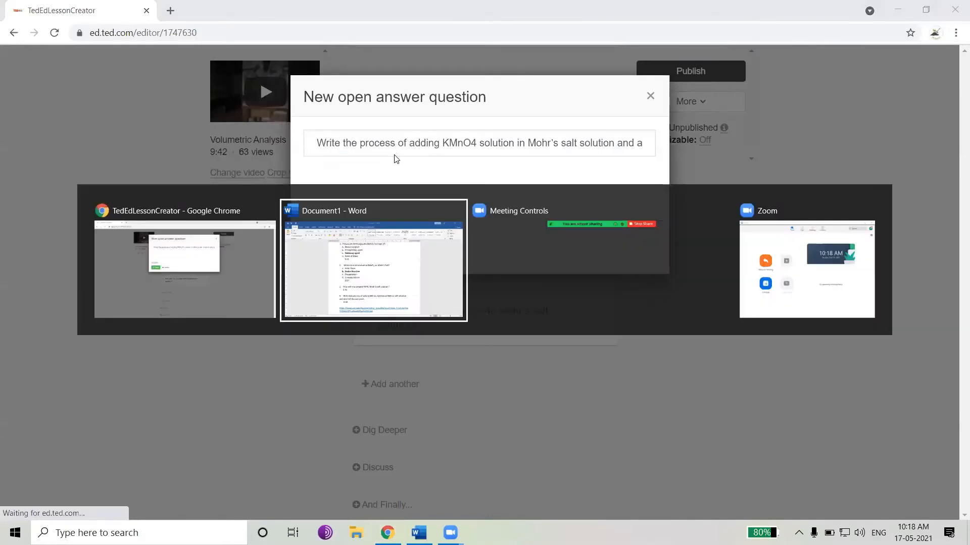
{"action": "left_click_drag", "start_coordinate": [346, 438], "coordinate": [328, 441]}
{"action": "key", "text": "alt+Tab"}
{"action": "left_click", "coordinate": [346, 251]}
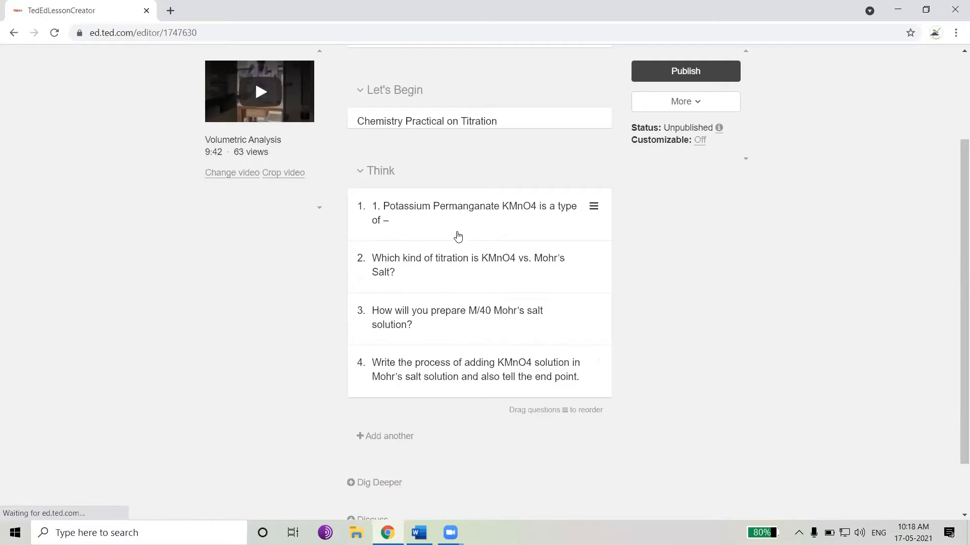
Open the Dig Deeper section and copy the cerritos.edu titration link from the Word document
{"action": "scroll", "coordinate": [411, 259], "scroll_direction": "down", "scroll_amount": 2}
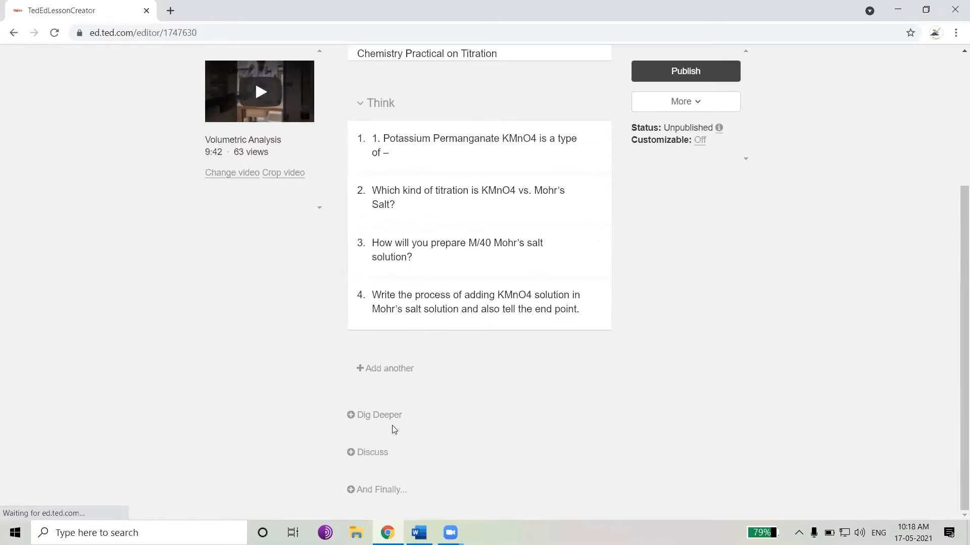
{"action": "left_click", "coordinate": [393, 416]}
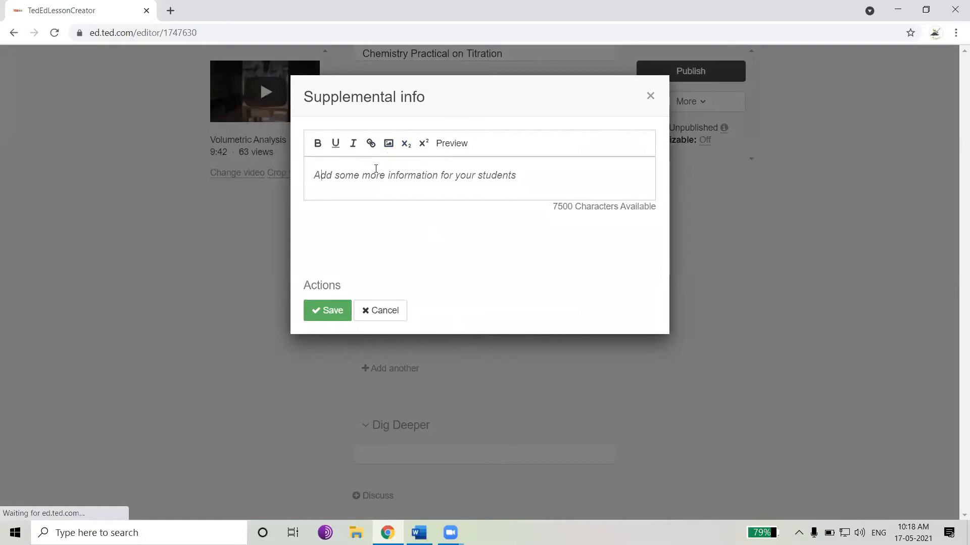
{"action": "left_click_drag", "start_coordinate": [428, 102], "coordinate": [305, 112]}
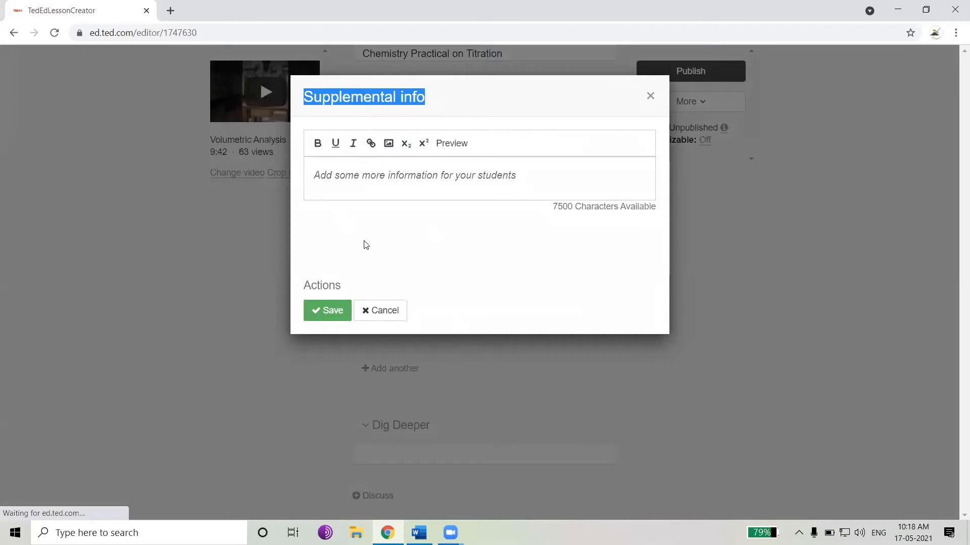
{"action": "left_click", "coordinate": [389, 179]}
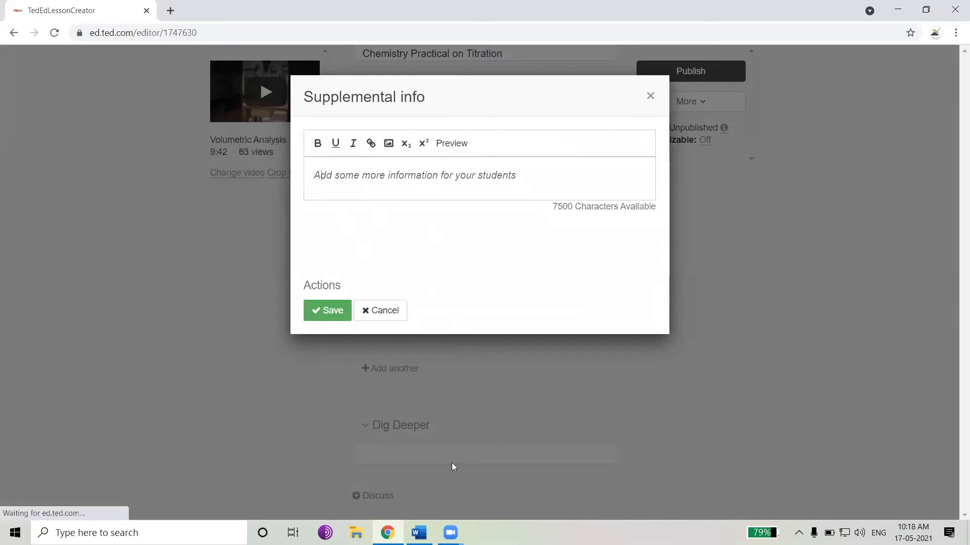
{"action": "left_click", "coordinate": [419, 533]}
{"action": "scroll", "coordinate": [485, 399], "scroll_direction": "down", "scroll_amount": 2}
{"action": "left_click_drag", "start_coordinate": [484, 399], "coordinate": [298, 382]}
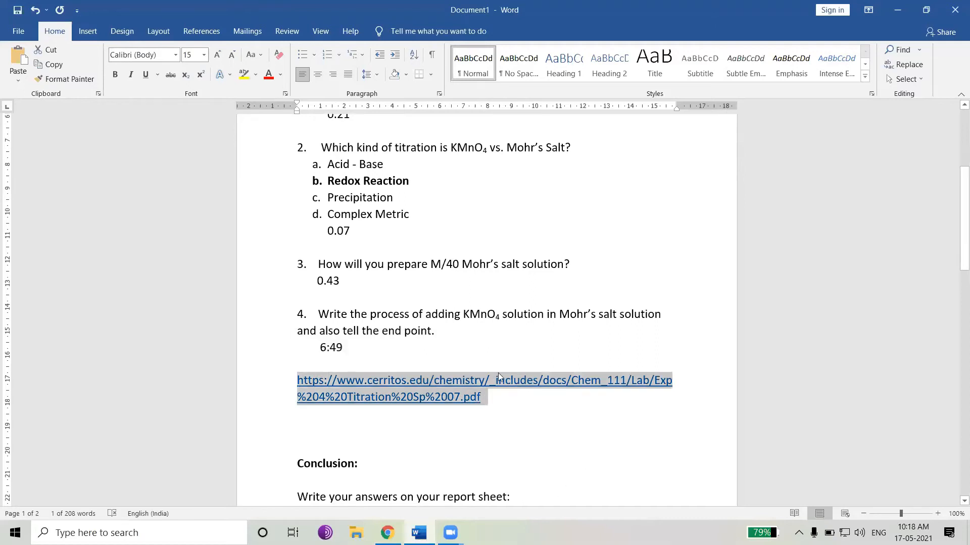
{"action": "key", "text": "alt+Tab"}
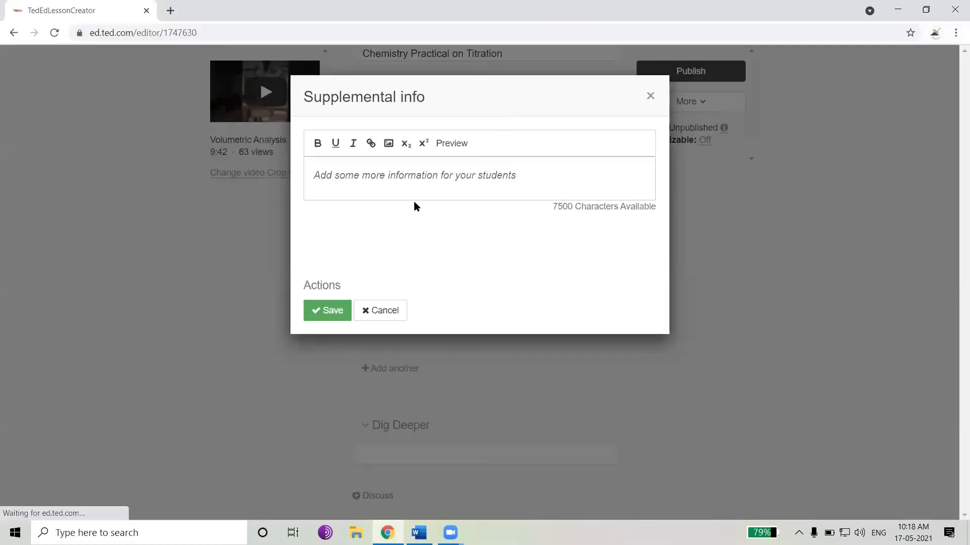
Enter 'Click here to read more about titration.' as the supplemental info text
{"action": "left_click", "coordinate": [406, 171]}
{"action": "type", "text": "Click here"}
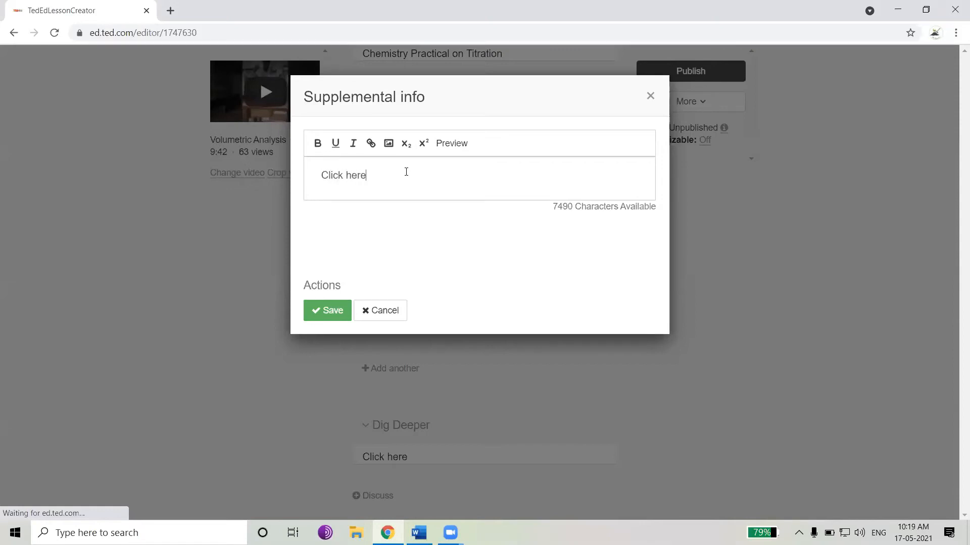
{"action": "type", "text": " to read more about titration."}
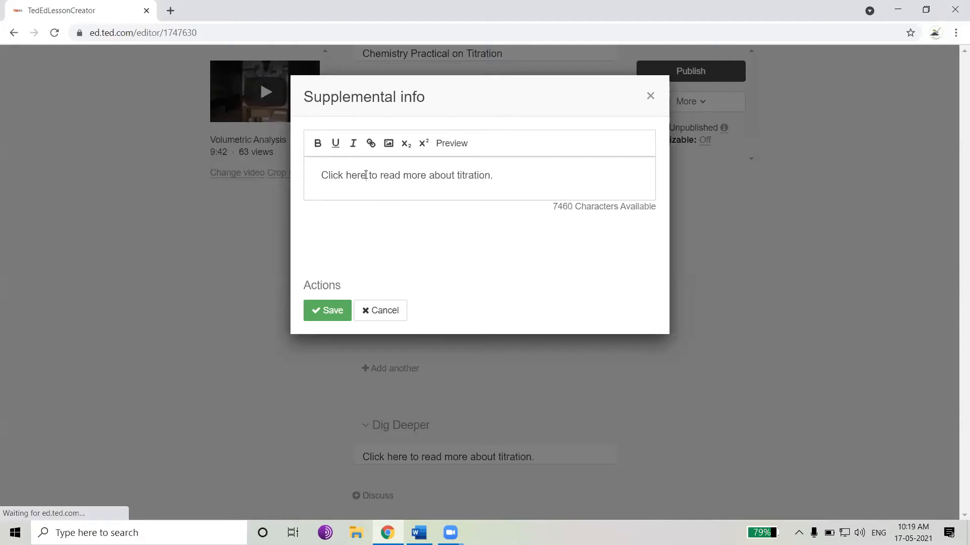
Turn 'Click here' into a link to the copied titration URL and save the supplemental info
{"action": "left_click_drag", "start_coordinate": [365, 176], "coordinate": [302, 181]}
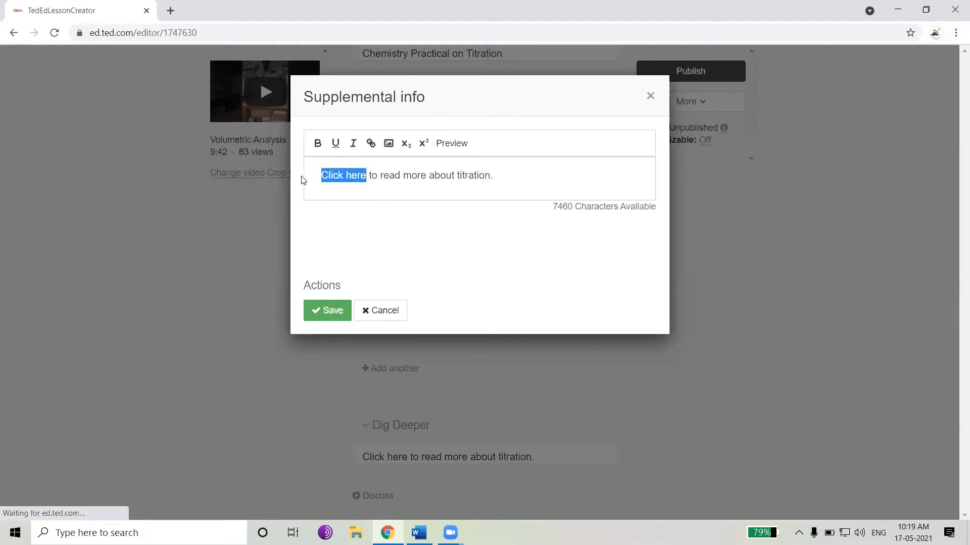
{"action": "left_click", "coordinate": [371, 144]}
{"action": "key", "text": "ctrl+v"}
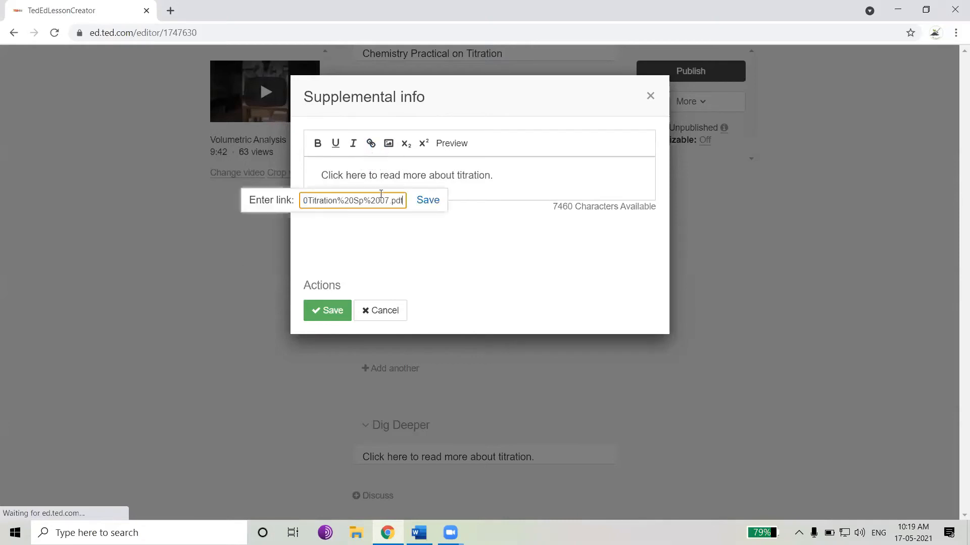
{"action": "left_click", "coordinate": [424, 200]}
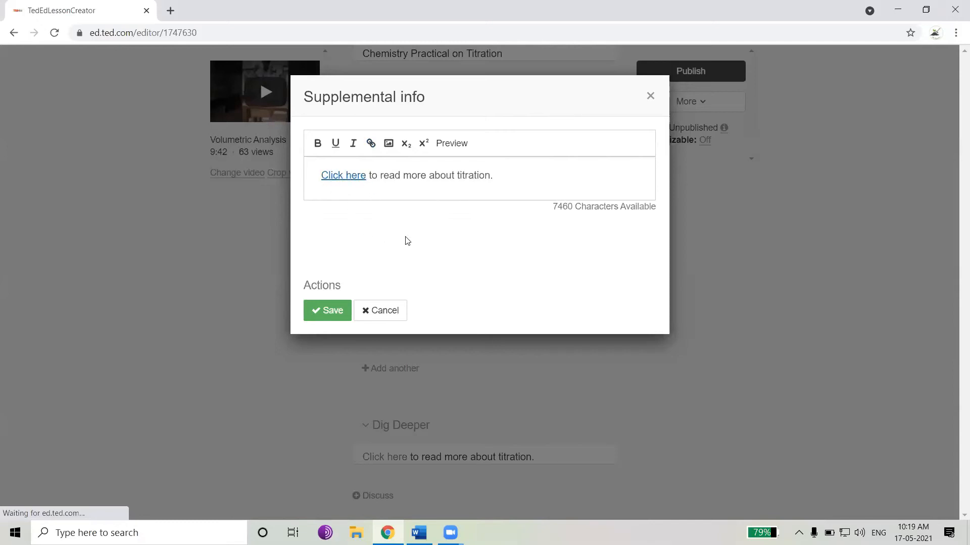
{"action": "left_click", "coordinate": [329, 310]}
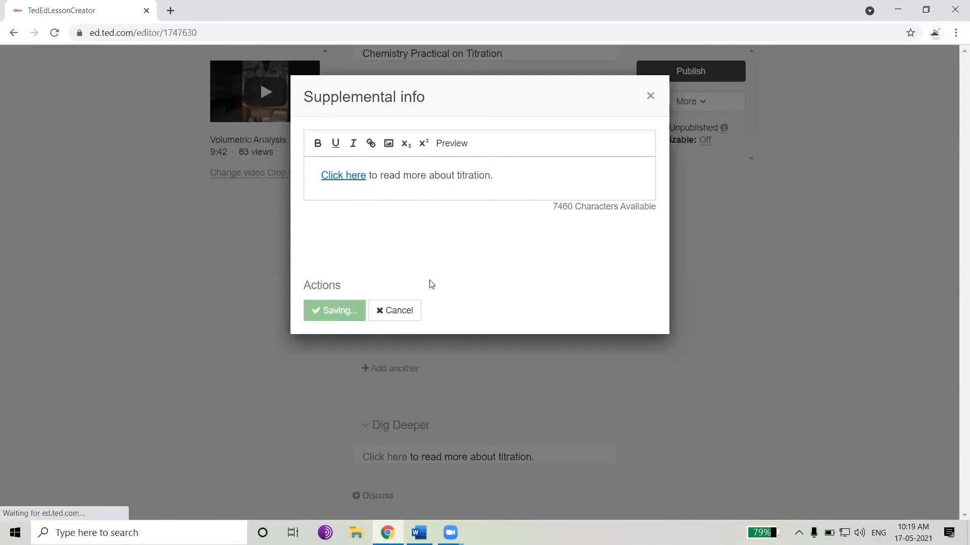
Add a discussion with the prompt 'Class Discussion on Titration' and save it
{"action": "scroll", "coordinate": [448, 303], "scroll_direction": "down", "scroll_amount": 1}
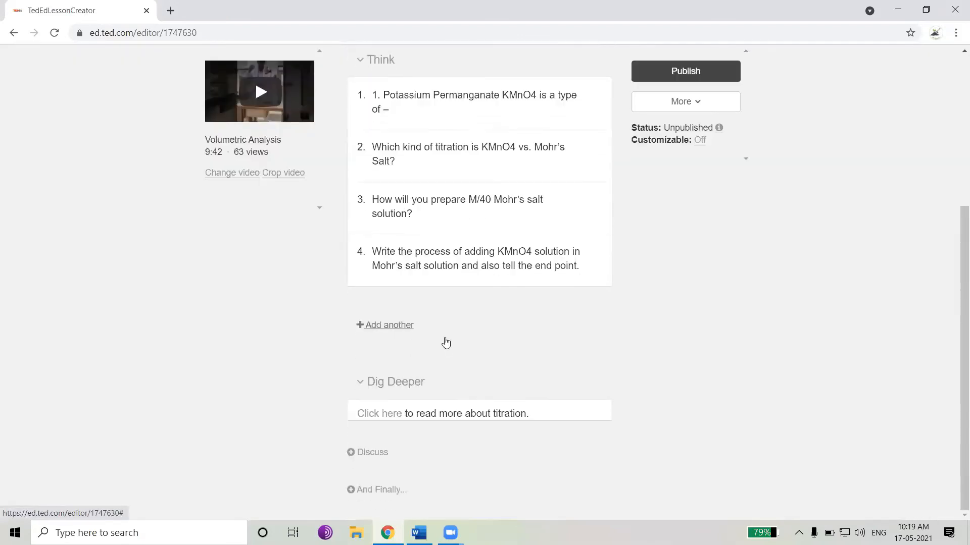
{"action": "left_click", "coordinate": [374, 453]}
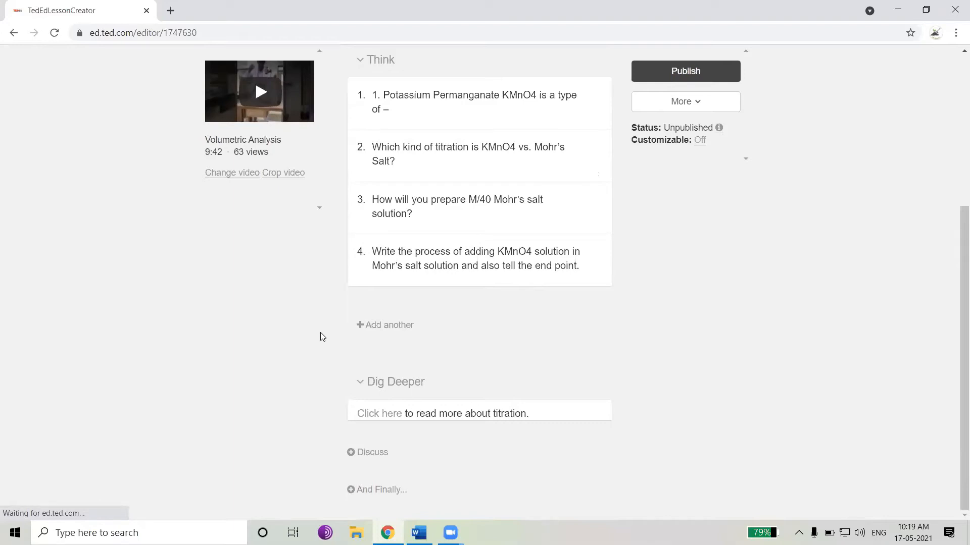
{"action": "left_click", "coordinate": [373, 454]}
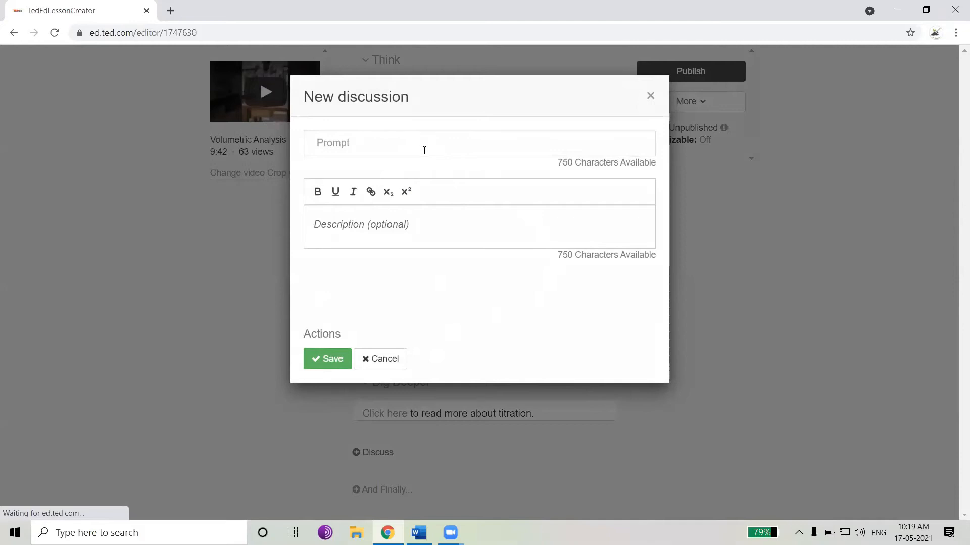
{"action": "left_click", "coordinate": [382, 146]}
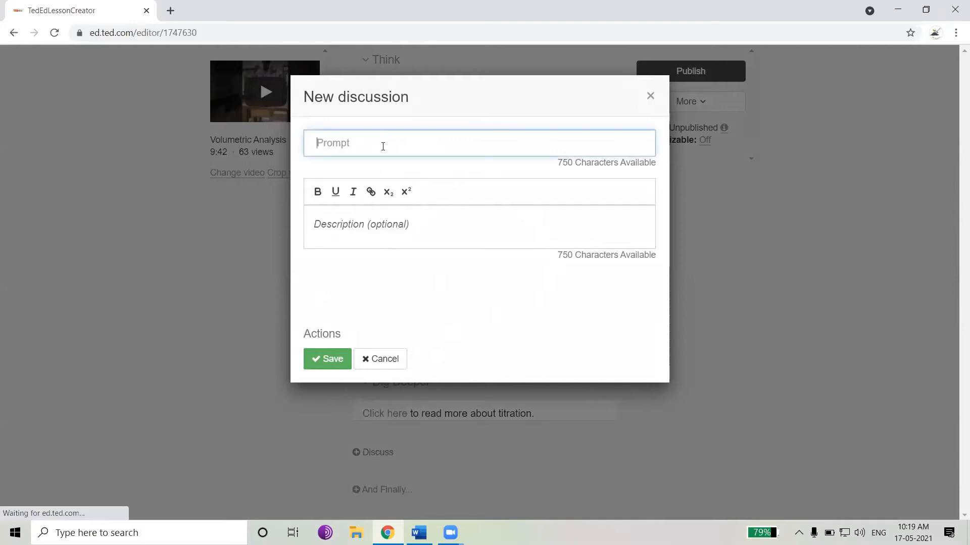
{"action": "type", "text": "Disc"}
{"action": "type", "text": "ussion on"}
{"action": "key", "text": "Home"}
{"action": "type", "text": "Class"}
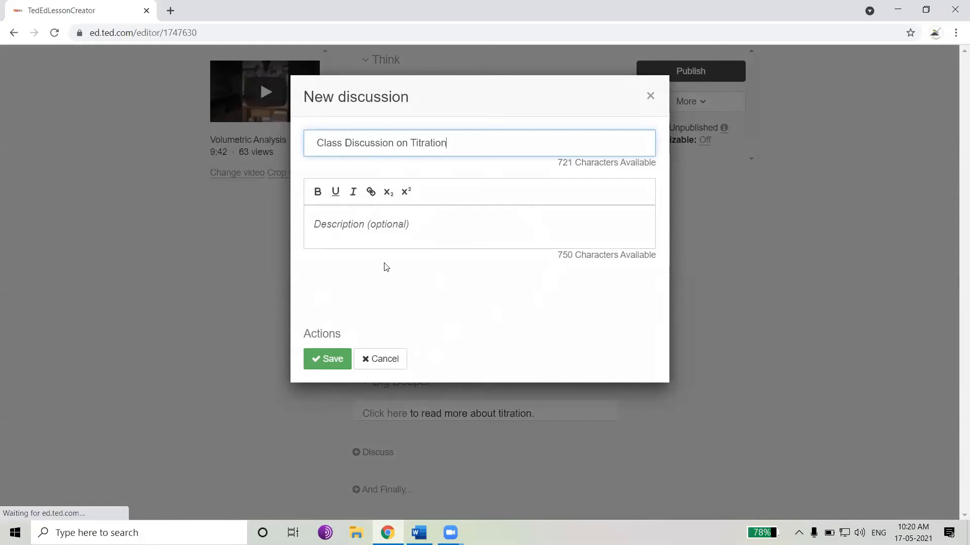
{"action": "left_click", "coordinate": [369, 224]}
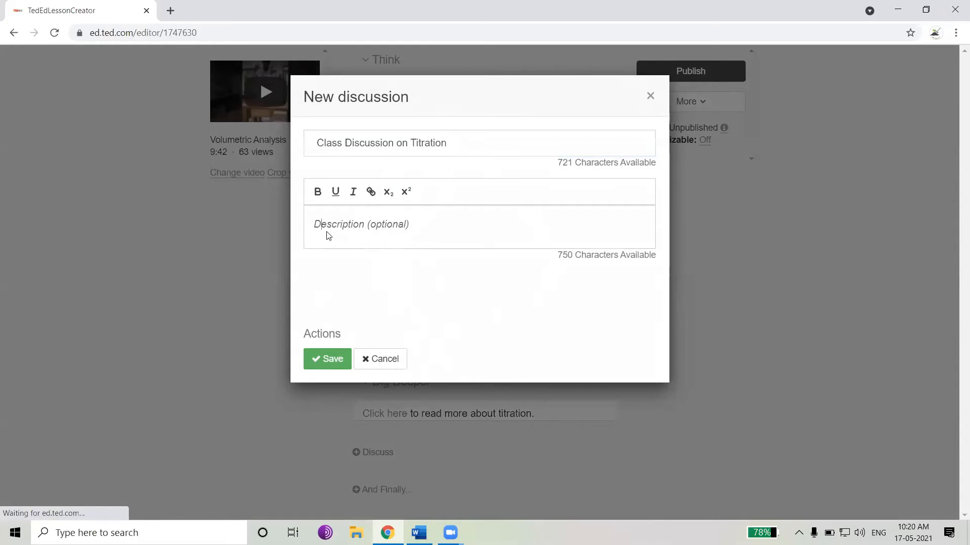
{"action": "left_click", "coordinate": [331, 356]}
{"action": "scroll", "coordinate": [401, 306], "scroll_direction": "down", "scroll_amount": 2}
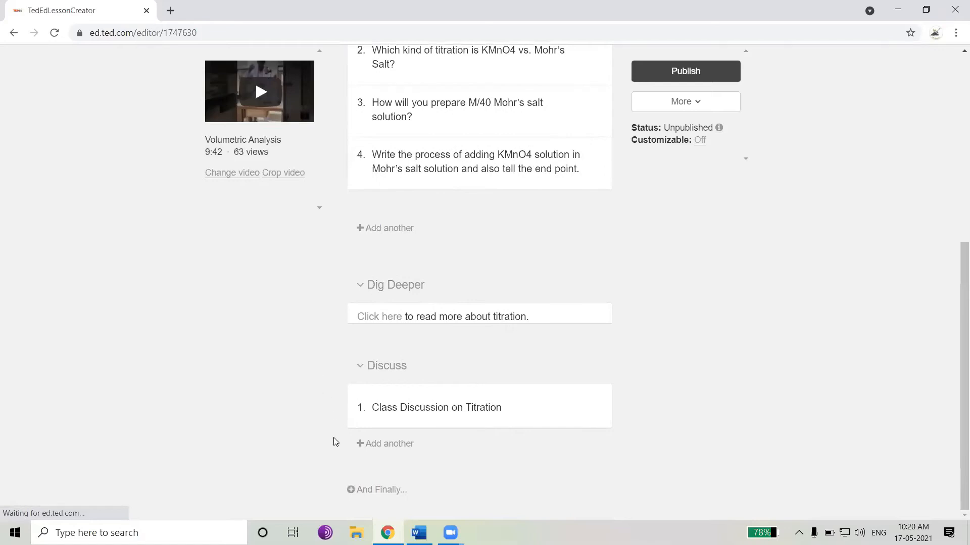
Open the And Finally conclusion and select the 'Write your answers on your report sheet' questions in the Word document
{"action": "left_click", "coordinate": [381, 490]}
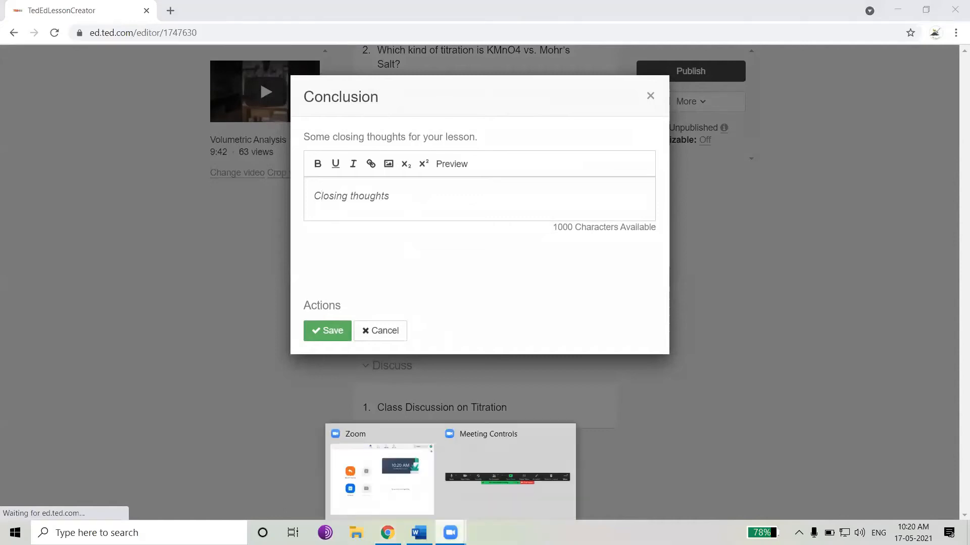
{"action": "left_click", "coordinate": [418, 533]}
{"action": "scroll", "coordinate": [436, 483], "scroll_direction": "down", "scroll_amount": 3}
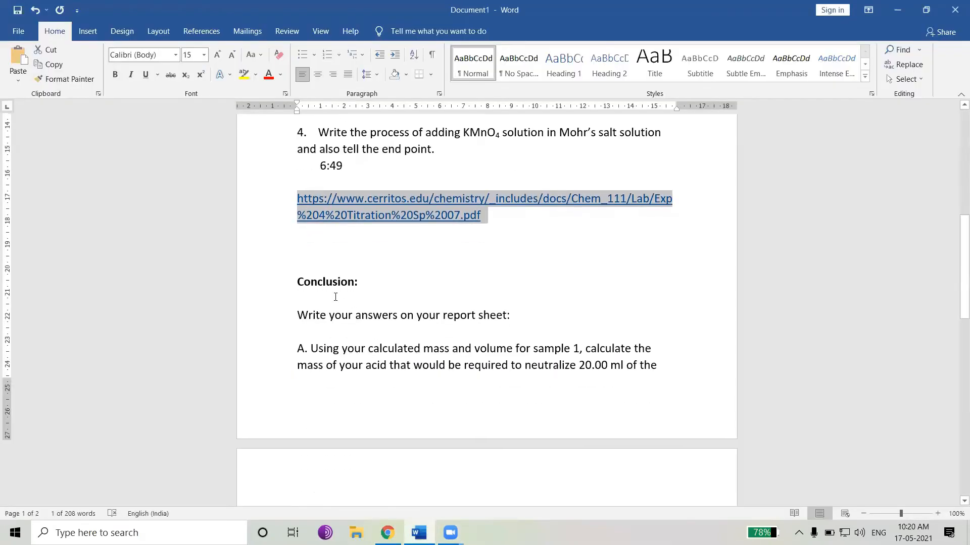
{"action": "left_click_drag", "start_coordinate": [299, 316], "coordinate": [570, 439]}
{"action": "key", "text": "ctrl+c"}
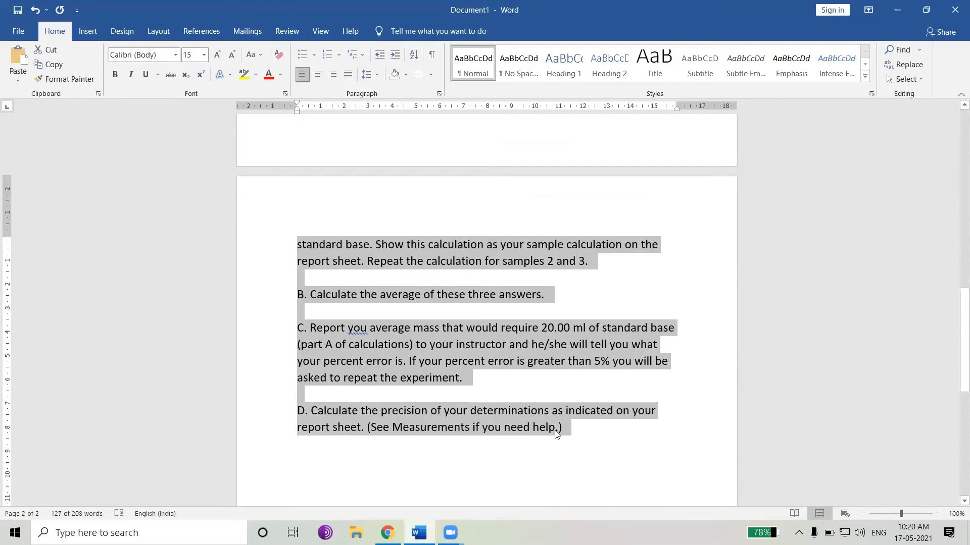
Paste the copied report-sheet questions as the closing thoughts and save the conclusion
{"action": "key", "text": "alt+Tab"}
{"action": "key", "text": "ctrl+v"}
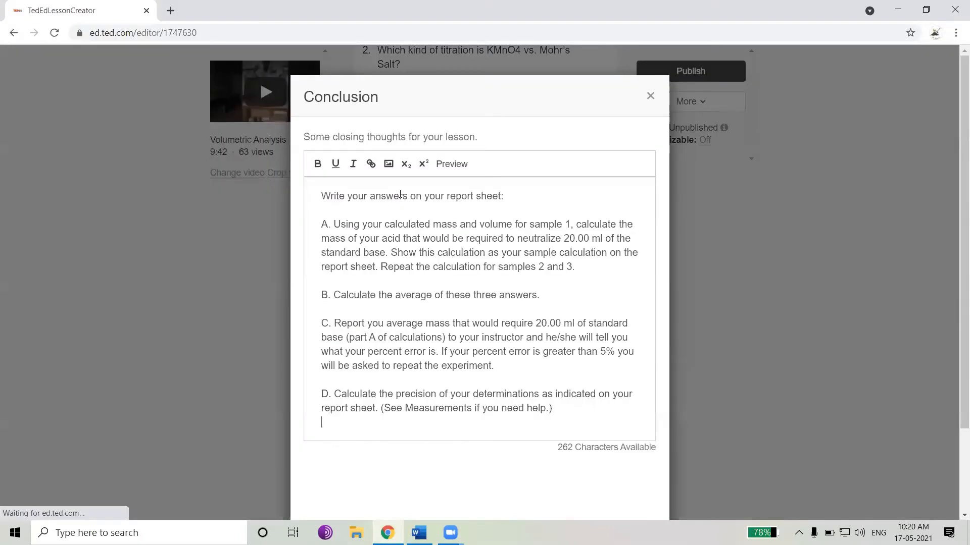
{"action": "scroll", "coordinate": [421, 237], "scroll_direction": "down", "scroll_amount": 2}
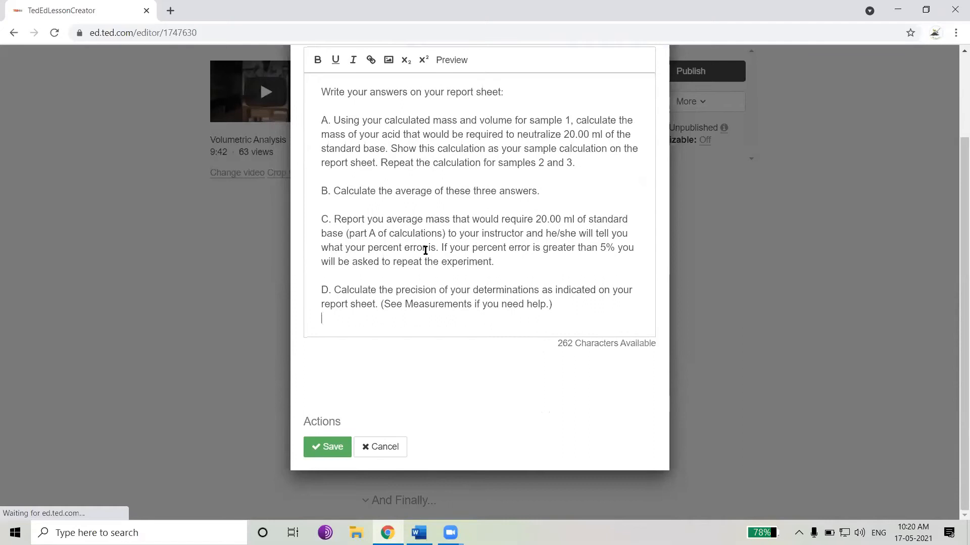
{"action": "scroll", "coordinate": [421, 228], "scroll_direction": "up", "scroll_amount": 1}
{"action": "scroll", "coordinate": [374, 338], "scroll_direction": "down", "scroll_amount": 2}
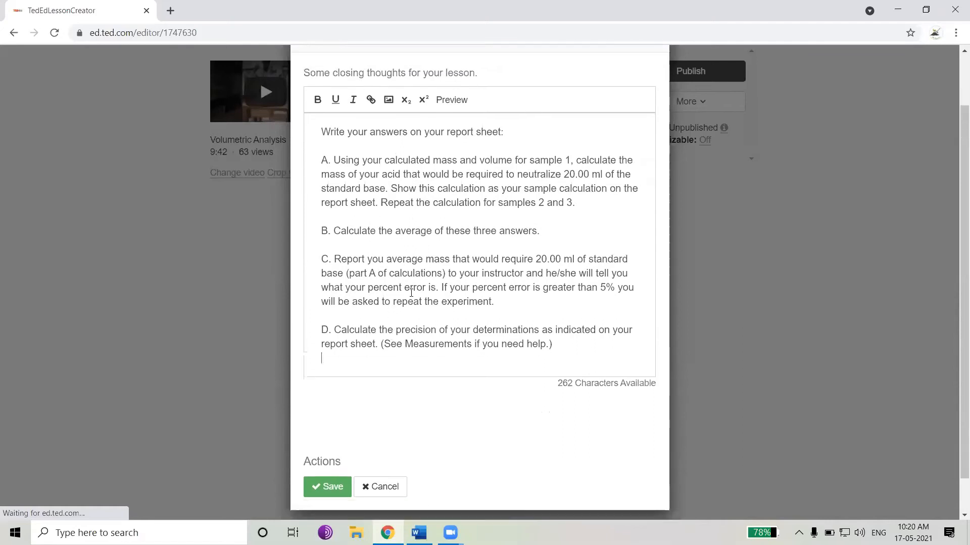
{"action": "left_click", "coordinate": [331, 446]}
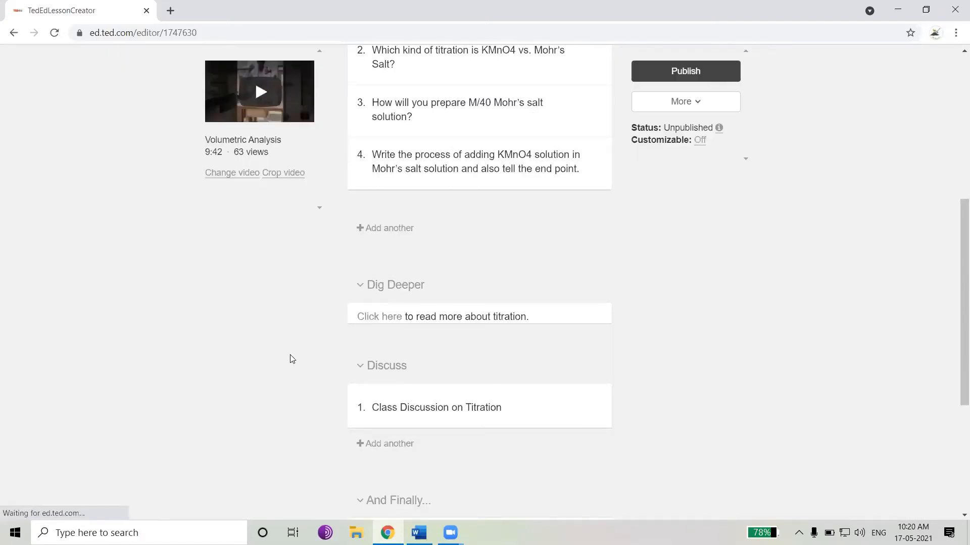
Publish the lesson
{"action": "scroll", "coordinate": [292, 356], "scroll_direction": "down", "scroll_amount": 4}
{"action": "scroll", "coordinate": [303, 366], "scroll_direction": "up", "scroll_amount": 7}
{"action": "scroll", "coordinate": [527, 303], "scroll_direction": "up", "scroll_amount": 3}
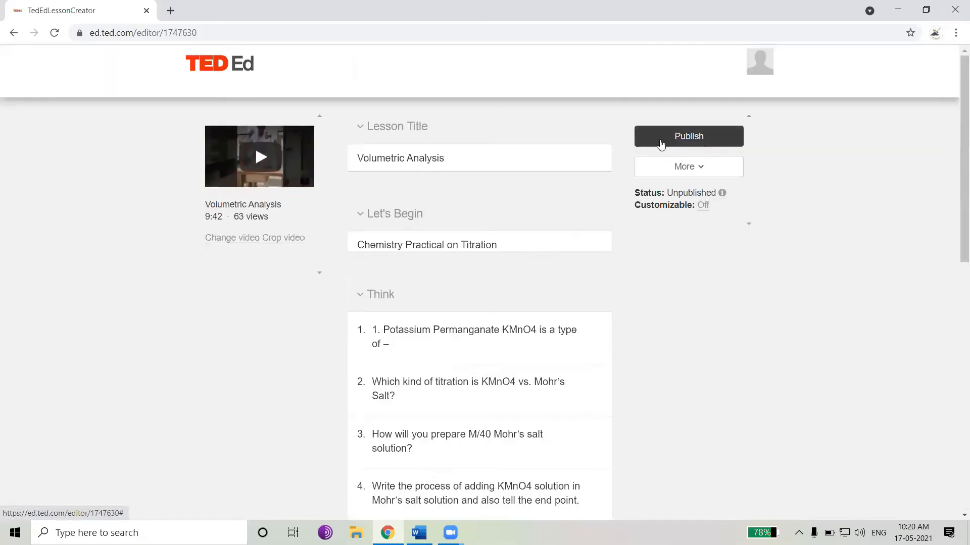
{"action": "left_click", "coordinate": [677, 140]}
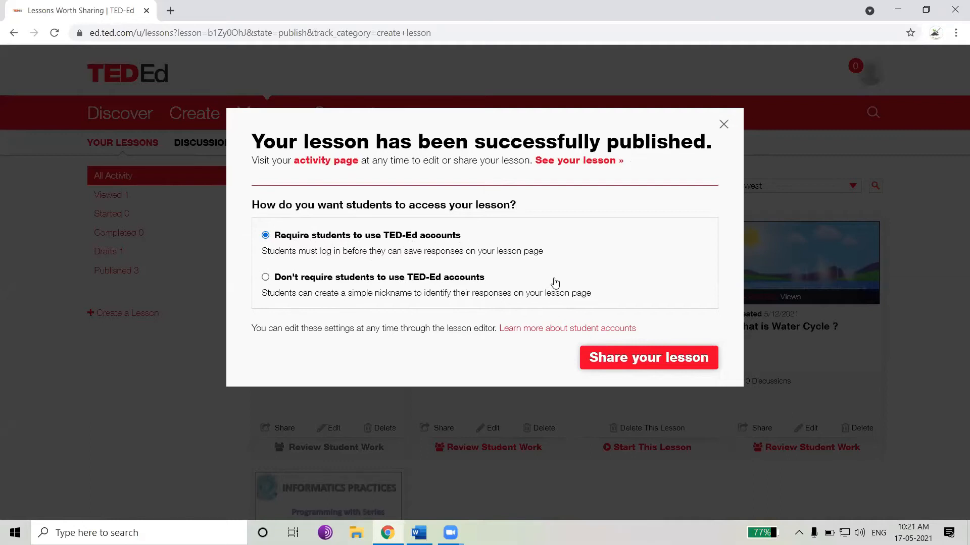
Open the lesson sharing options and copy the lesson link to the clipboard
{"action": "left_click", "coordinate": [610, 362]}
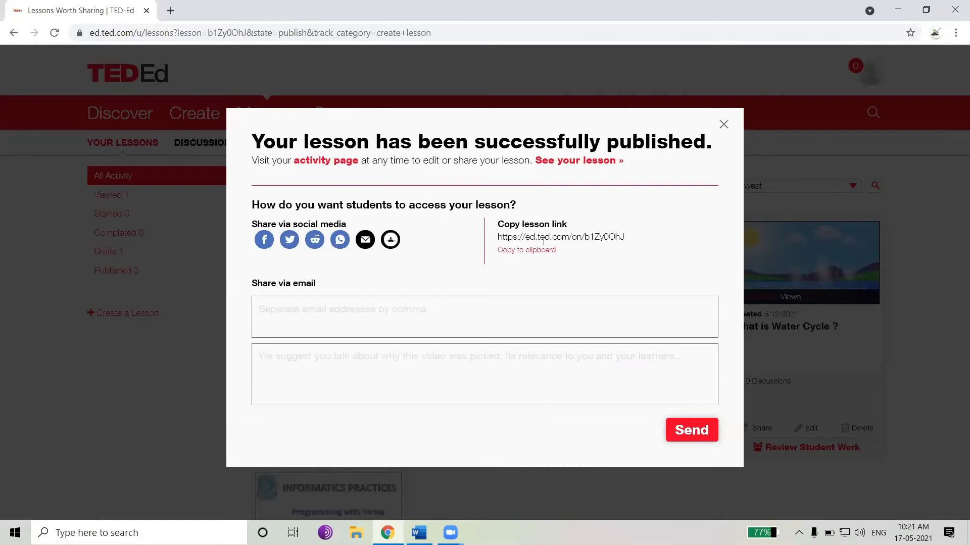
{"action": "left_click_drag", "start_coordinate": [621, 235], "coordinate": [498, 238]}
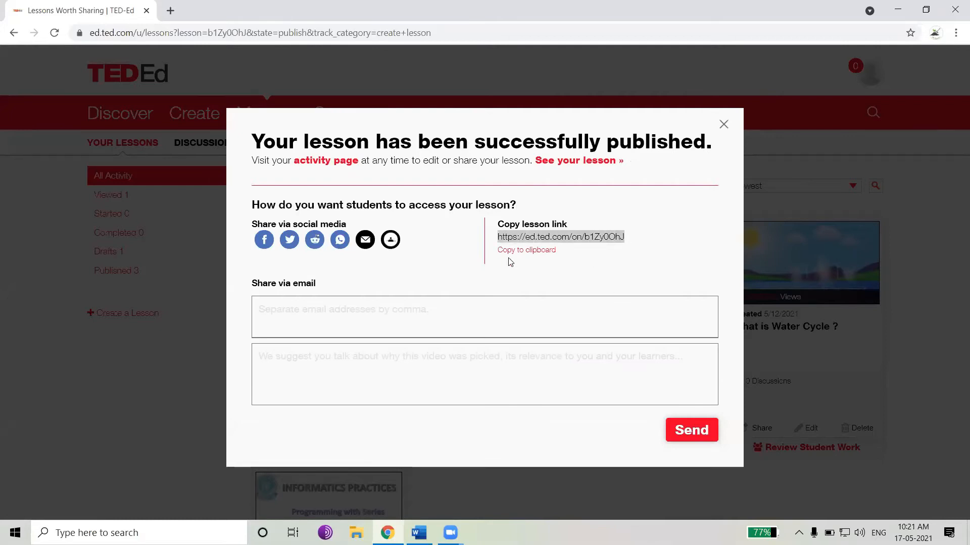
{"action": "left_click", "coordinate": [526, 251]}
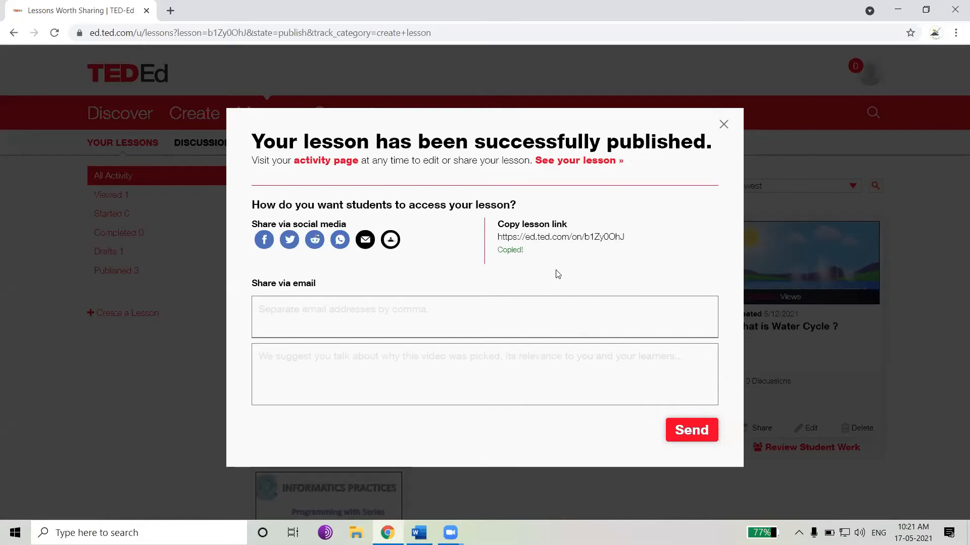
Open the copied lesson link in a new incognito window
{"action": "key", "text": "ctrl+n"}
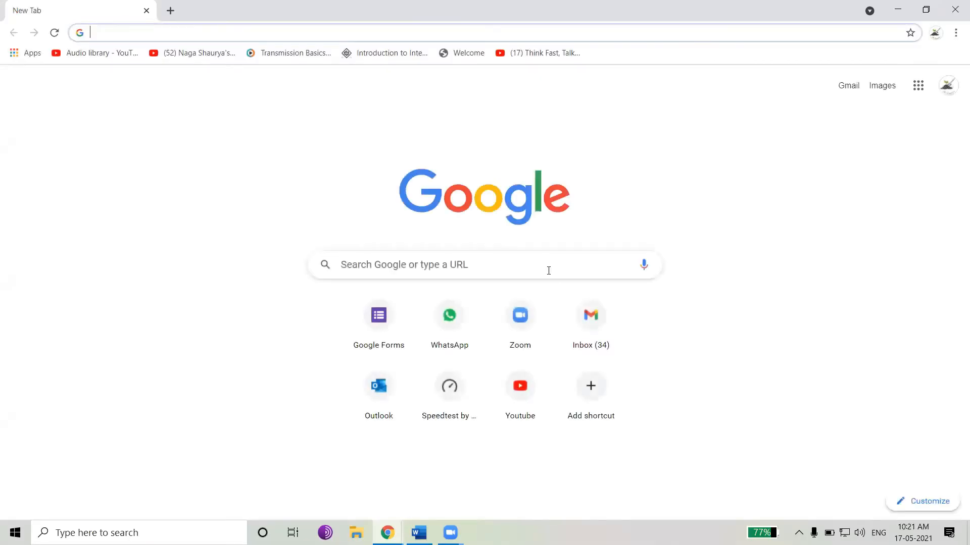
{"action": "key", "text": "ctrl+shift+n"}
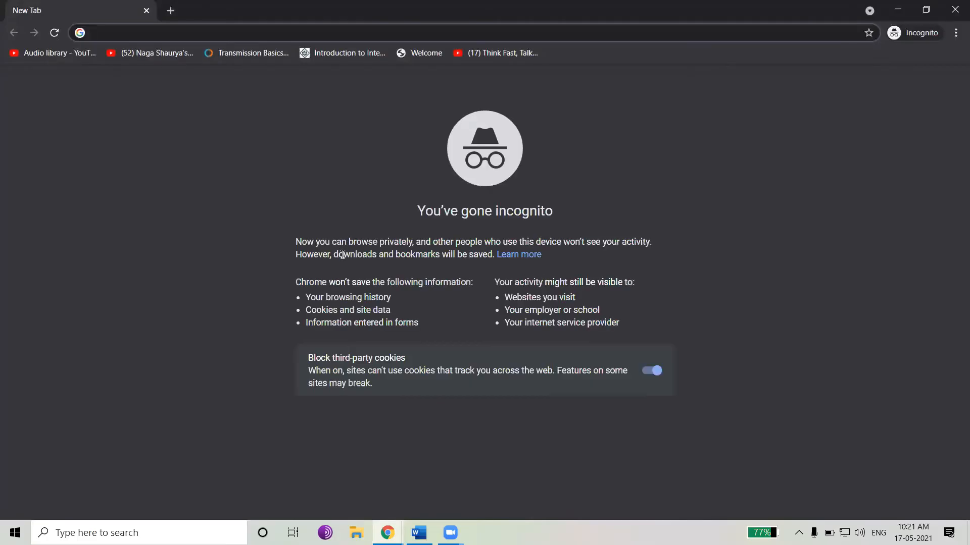
{"action": "key", "text": "ctrl+v"}
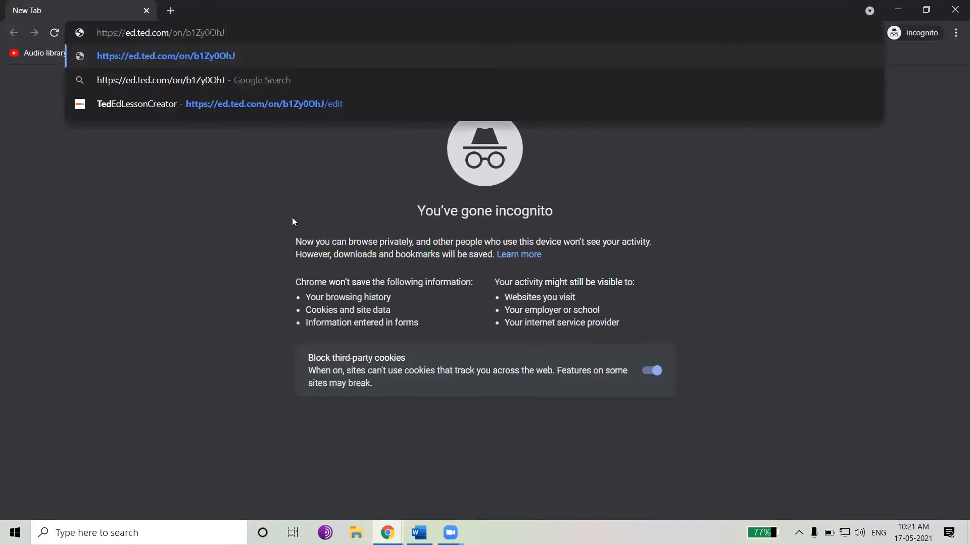
{"action": "key", "text": "Return"}
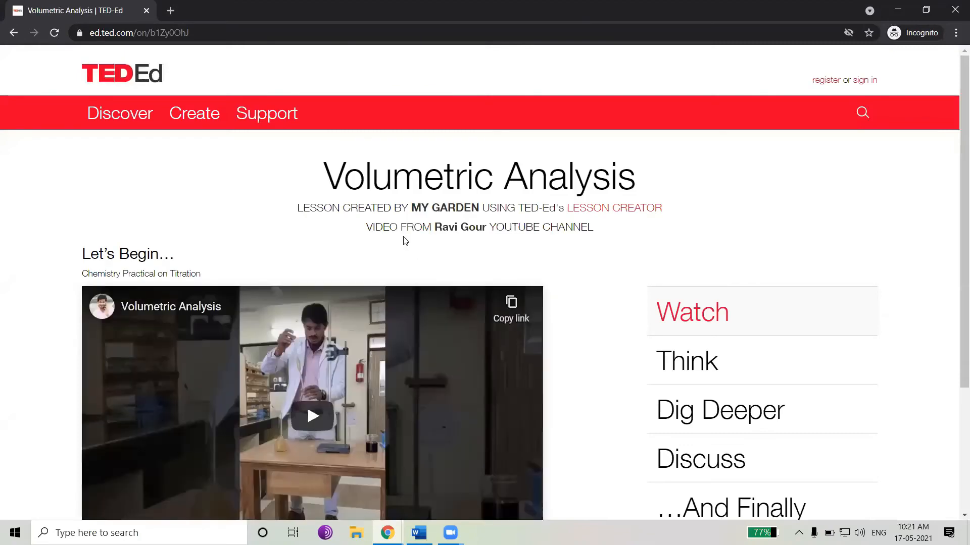
Review the published lesson page's title, credits and section list
{"action": "scroll", "coordinate": [406, 247], "scroll_direction": "down", "scroll_amount": 2}
{"action": "scroll", "coordinate": [408, 252], "scroll_direction": "down", "scroll_amount": 2}
{"action": "scroll", "coordinate": [384, 247], "scroll_direction": "up", "scroll_amount": 3}
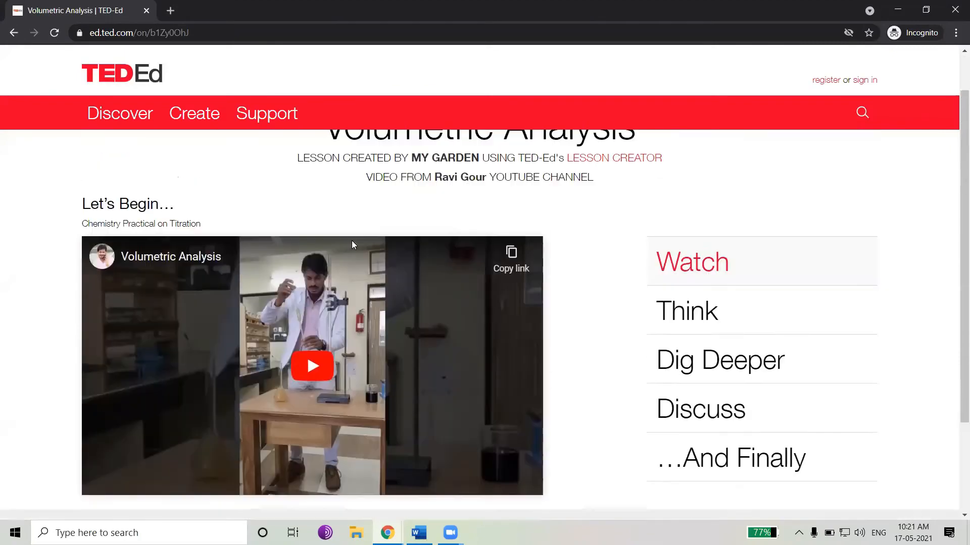
{"action": "scroll", "coordinate": [613, 228], "scroll_direction": "up", "scroll_amount": 1}
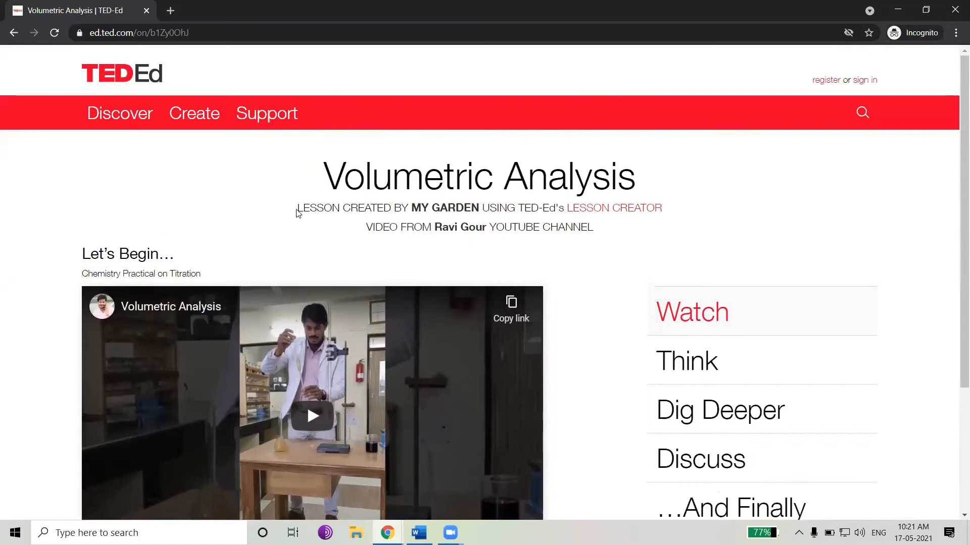
{"action": "left_click_drag", "start_coordinate": [298, 208], "coordinate": [481, 211]}
{"action": "left_click", "coordinate": [495, 207]}
{"action": "left_click_drag", "start_coordinate": [486, 207], "coordinate": [489, 233]}
{"action": "left_click_drag", "start_coordinate": [382, 227], "coordinate": [493, 227]}
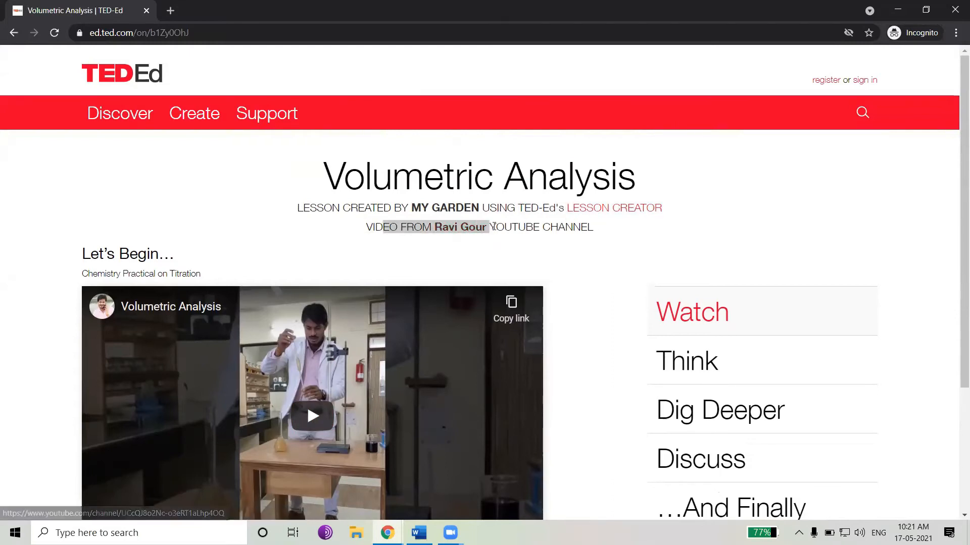
{"action": "left_click", "coordinate": [427, 243]}
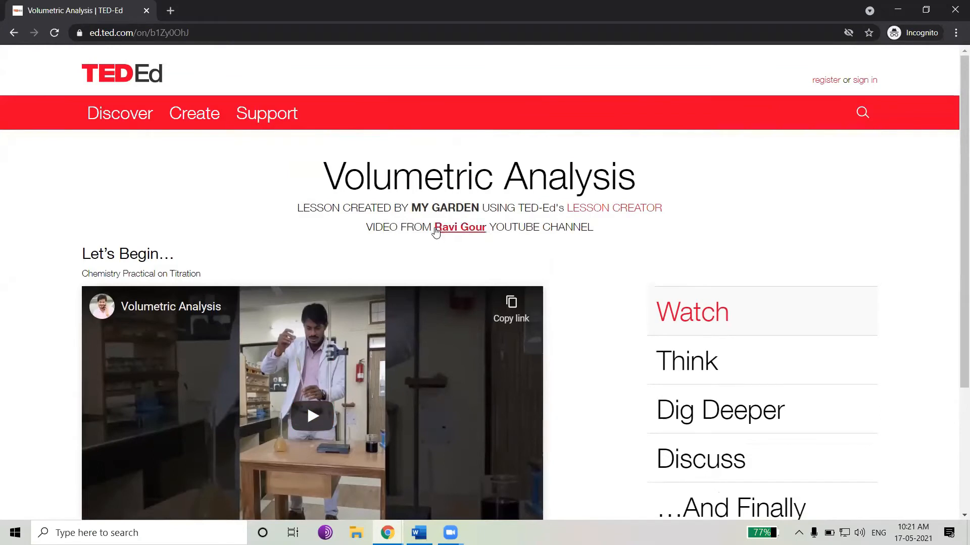
{"action": "scroll", "coordinate": [492, 235], "scroll_direction": "down", "scroll_amount": 1}
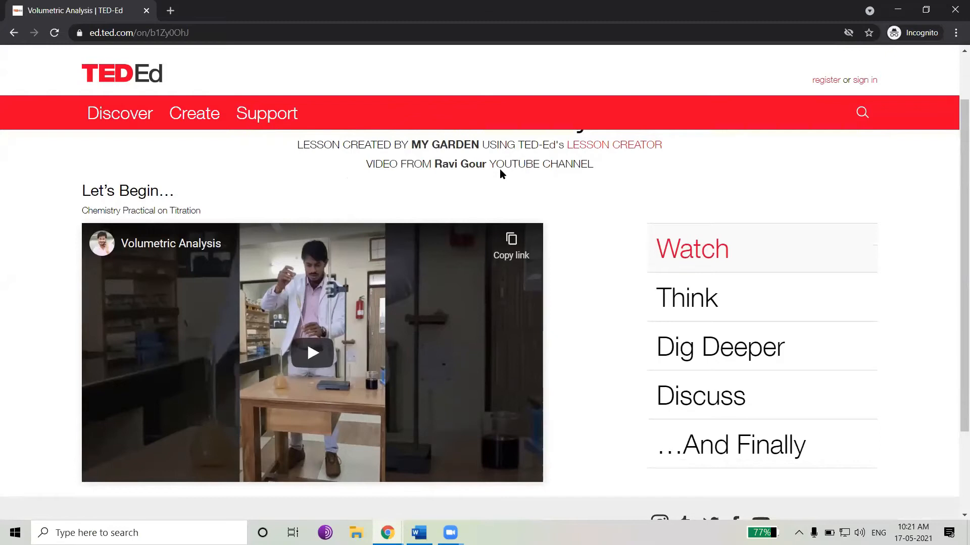
{"action": "scroll", "coordinate": [500, 173], "scroll_direction": "down", "scroll_amount": 1}
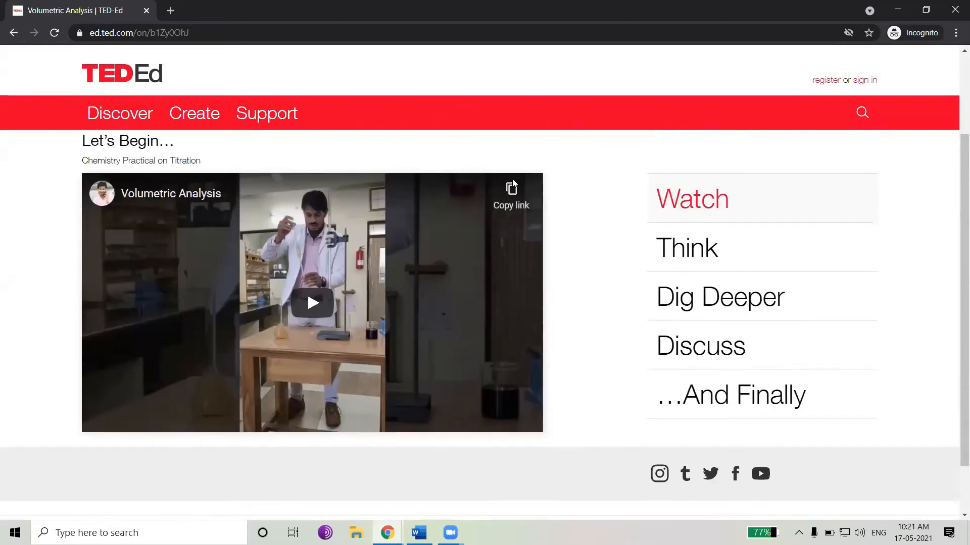
{"action": "scroll", "coordinate": [570, 222], "scroll_direction": "up", "scroll_amount": 2}
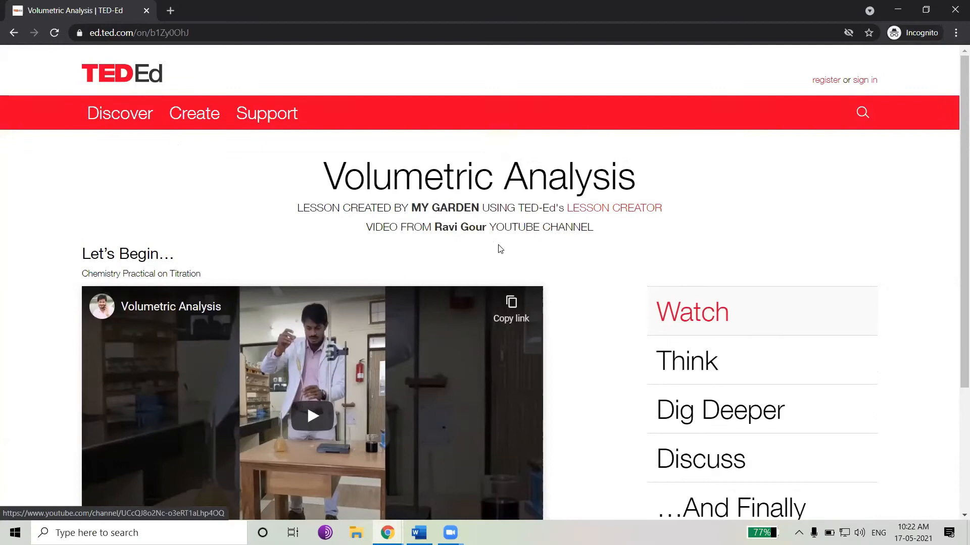
{"action": "scroll", "coordinate": [500, 249], "scroll_direction": "down", "scroll_amount": 1}
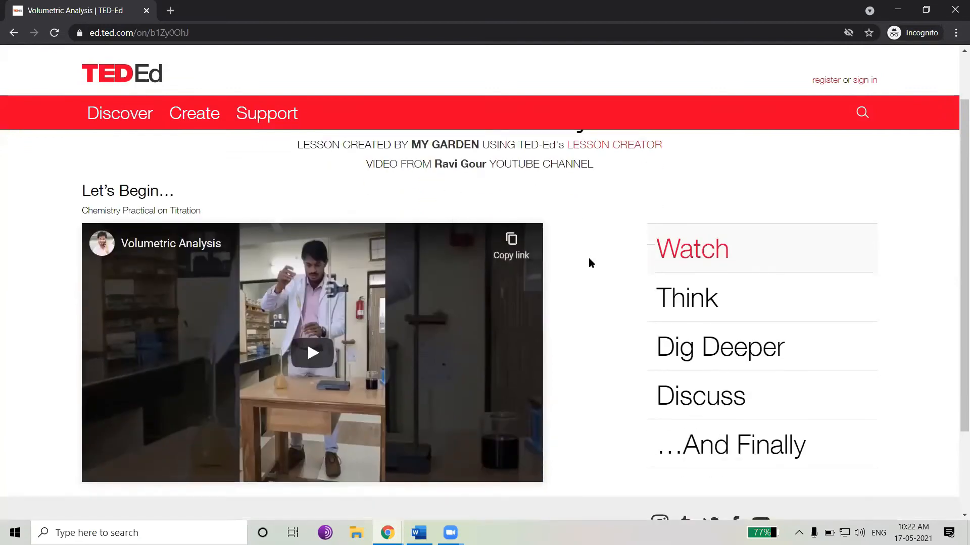
{"action": "scroll", "coordinate": [589, 258], "scroll_direction": "down", "scroll_amount": 1}
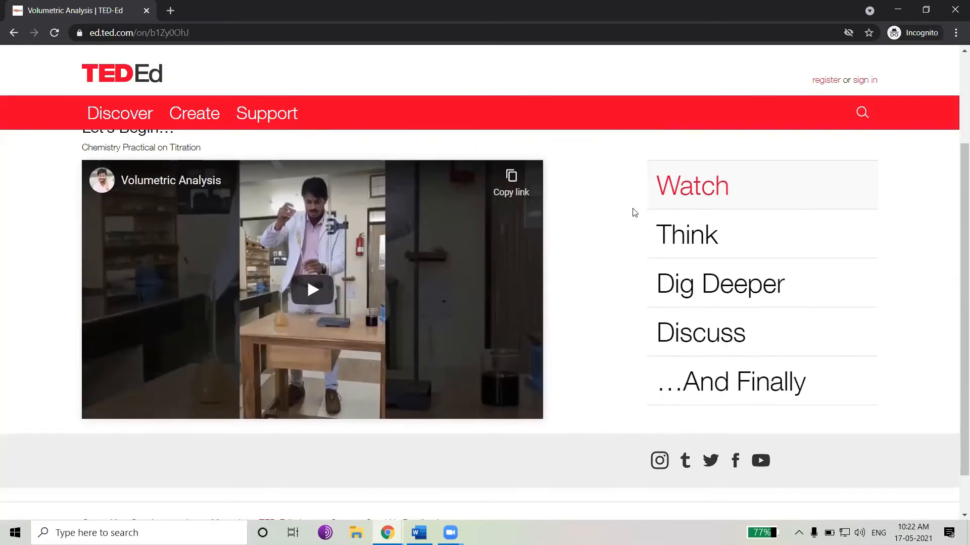
Play the lesson video, switch it to full screen and back, and pause it
{"action": "left_click", "coordinate": [318, 295]}
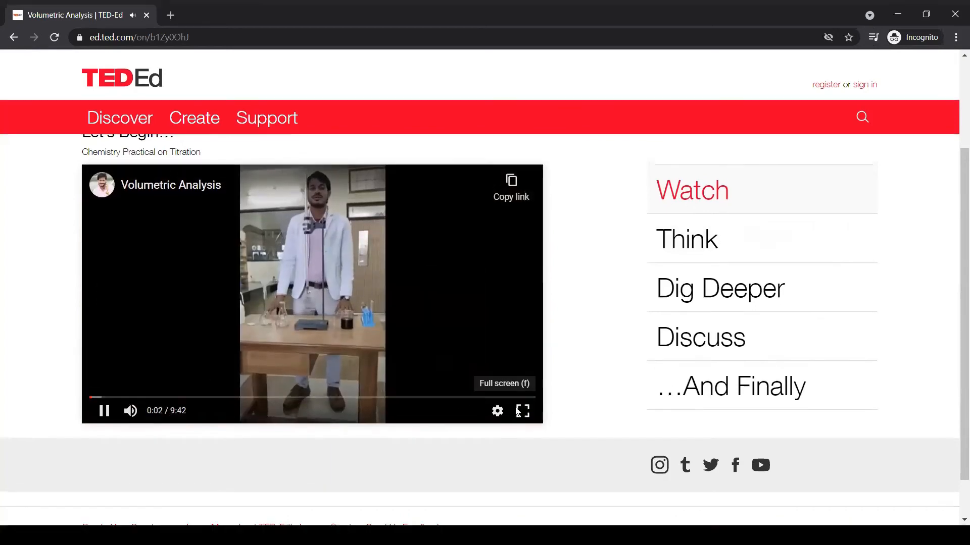
{"action": "left_click", "coordinate": [522, 406]}
{"action": "left_click", "coordinate": [59, 510]}
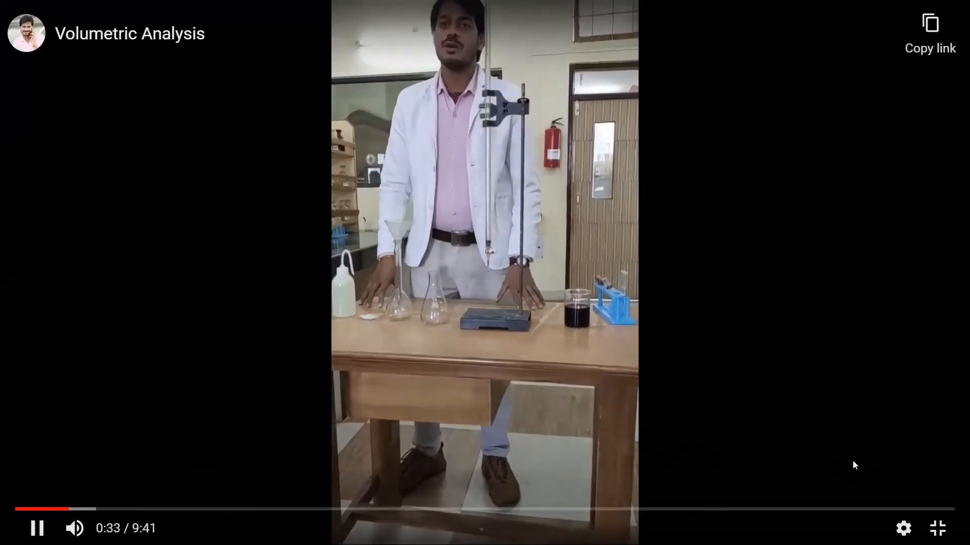
{"action": "left_click", "coordinate": [938, 529]}
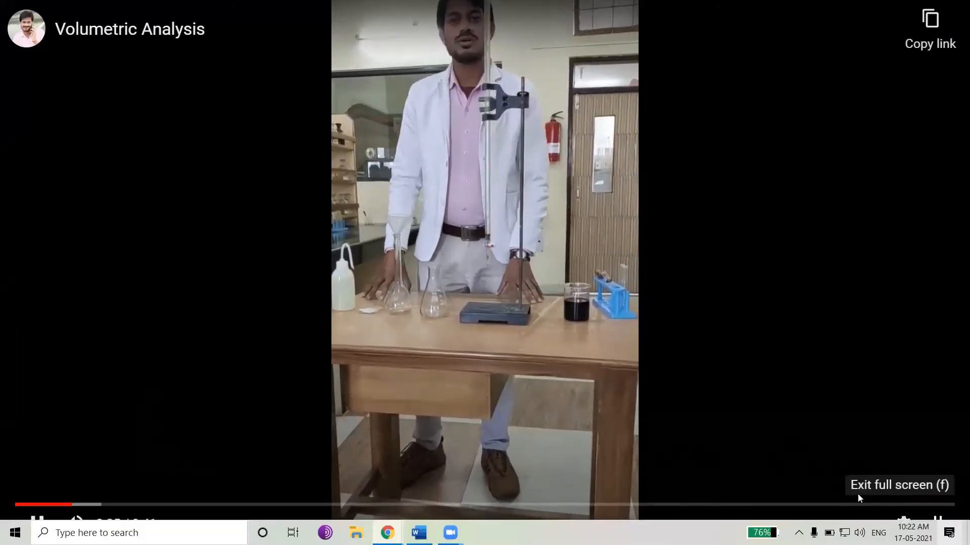
{"action": "double_click", "coordinate": [450, 339]}
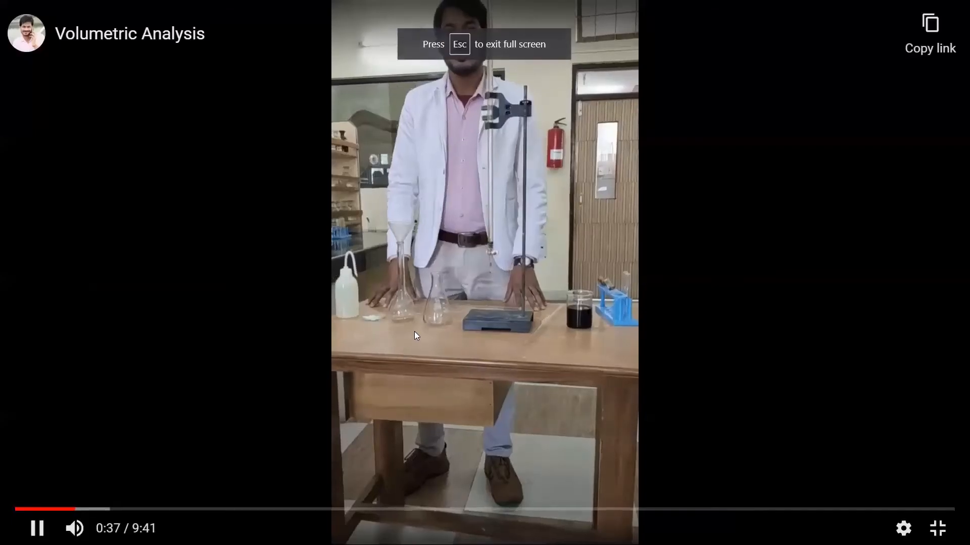
{"action": "double_click", "coordinate": [415, 330]}
{"action": "left_click", "coordinate": [415, 326]}
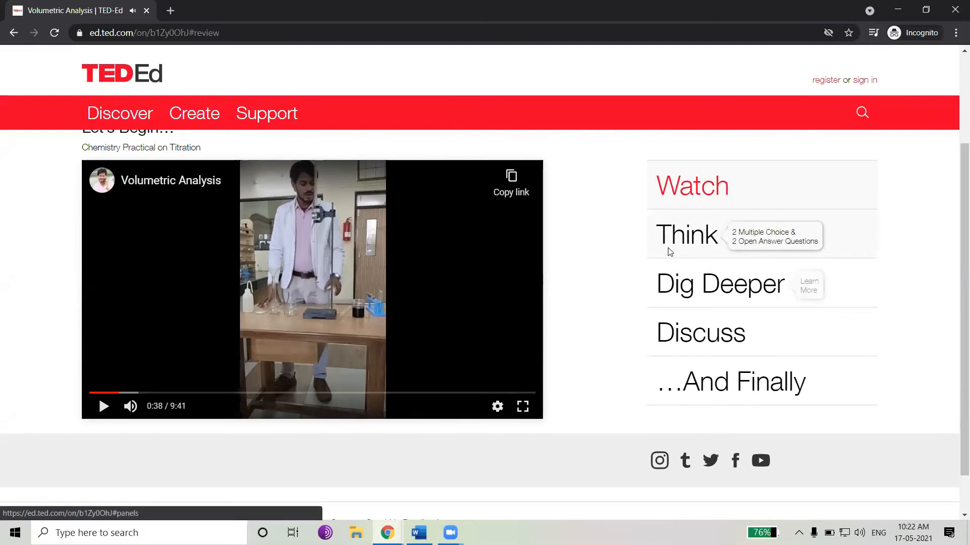
Open the Think section and choose Precipitating agent for the first question
{"action": "left_click", "coordinate": [657, 252]}
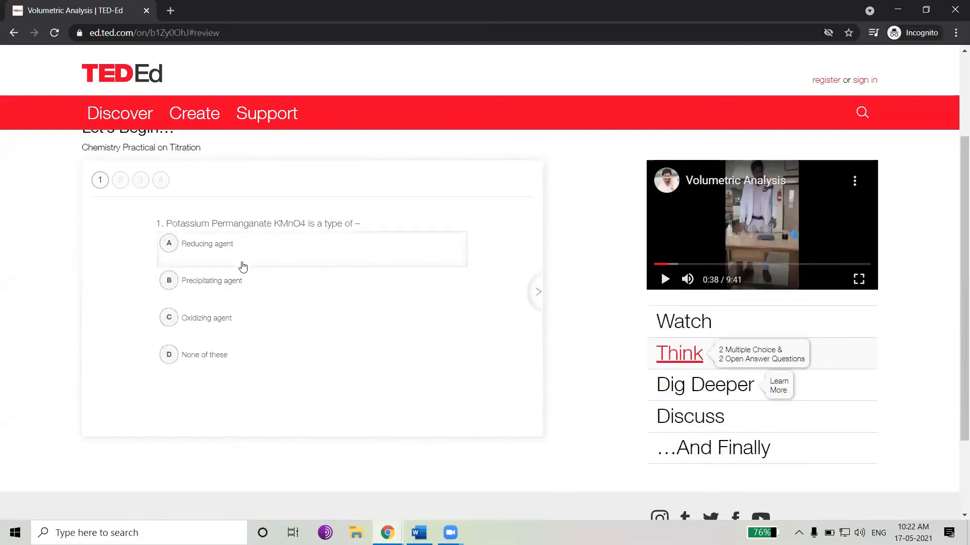
{"action": "scroll", "coordinate": [192, 264], "scroll_direction": "up", "scroll_amount": 1}
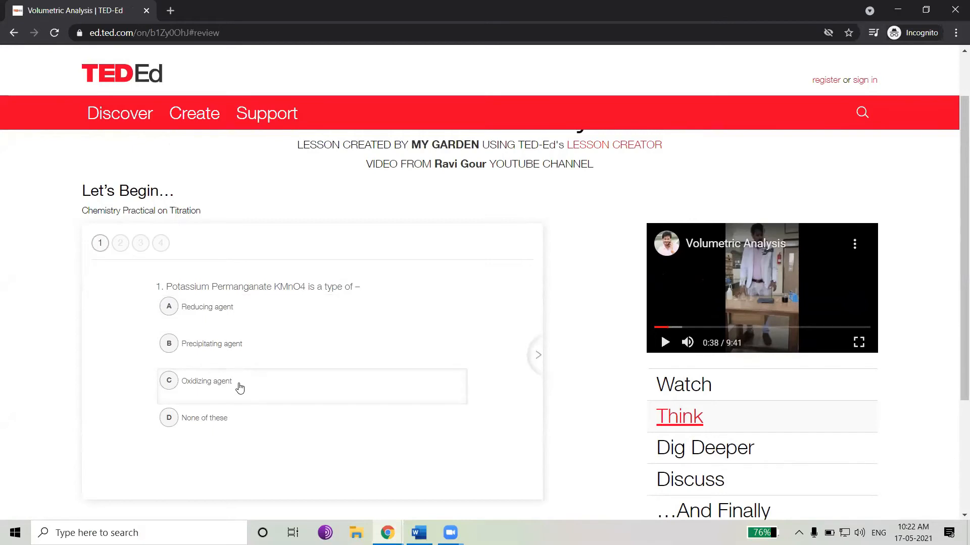
{"action": "left_click", "coordinate": [234, 357]}
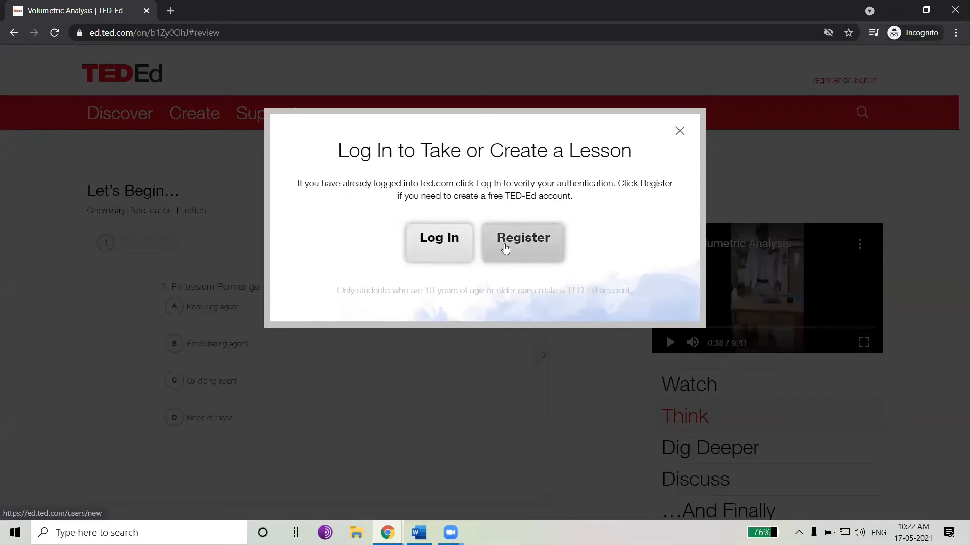
Register for a TED-Ed account by continuing with Google, choosing the saved account and submitting its password
{"action": "left_click", "coordinate": [506, 248]}
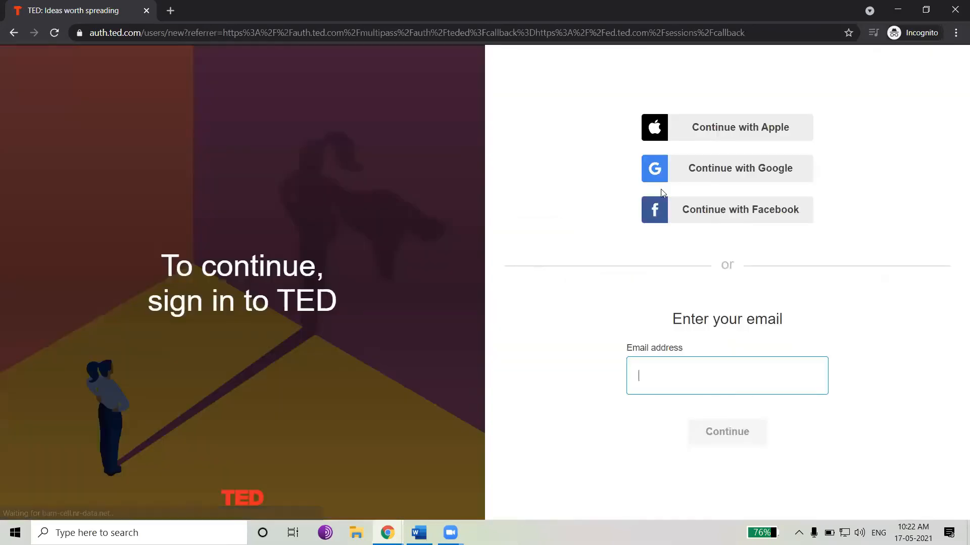
{"action": "left_click", "coordinate": [706, 172]}
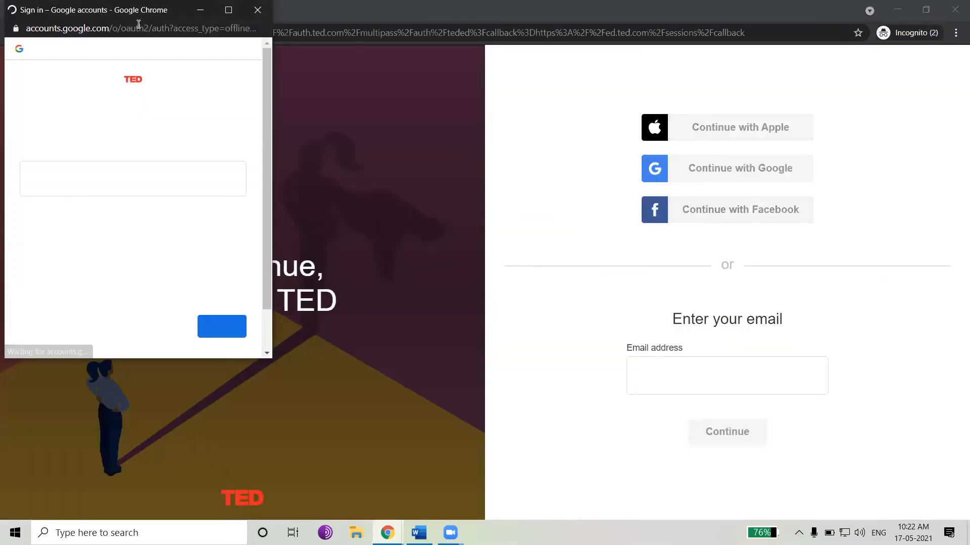
{"action": "left_click", "coordinate": [132, 182]}
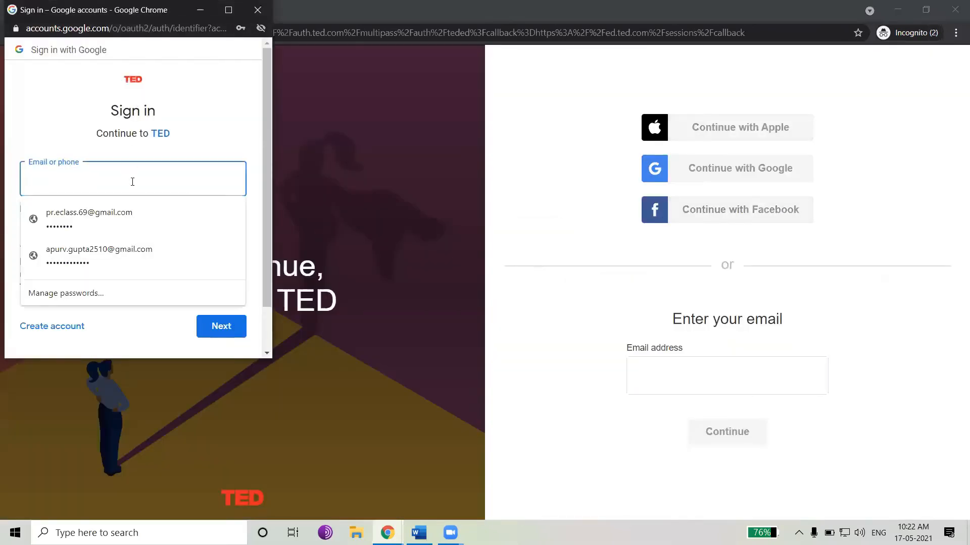
{"action": "left_click", "coordinate": [123, 215]}
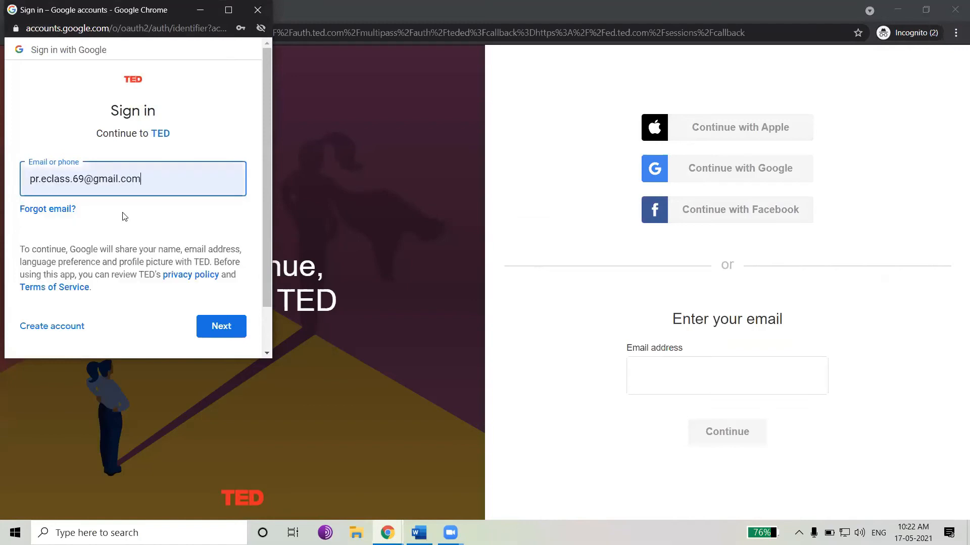
{"action": "left_click", "coordinate": [216, 323]}
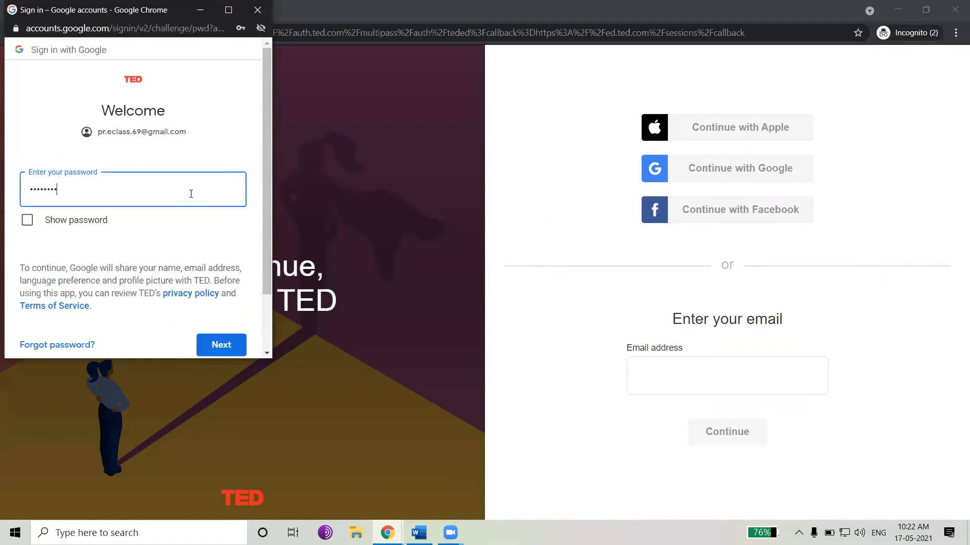
{"action": "left_click", "coordinate": [216, 346]}
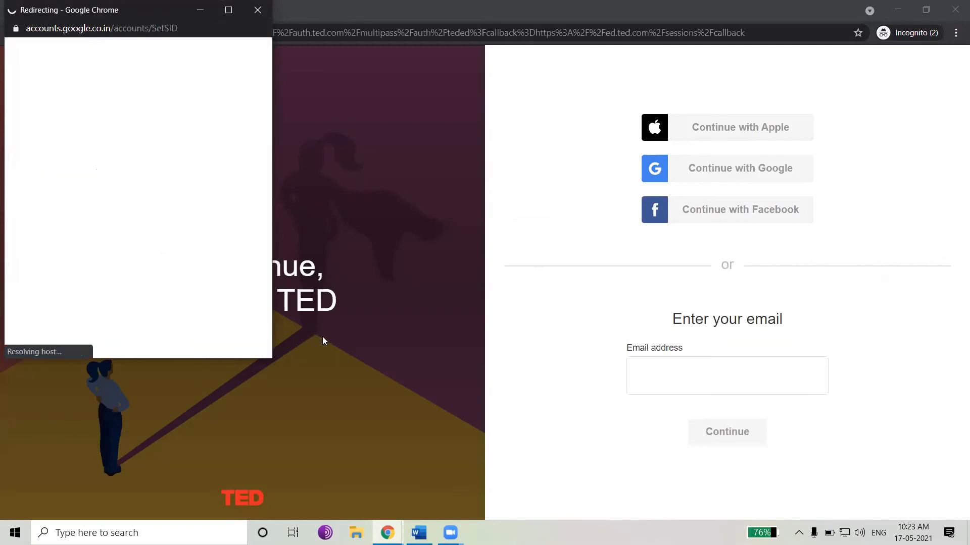
{"action": "left_click", "coordinate": [726, 341]}
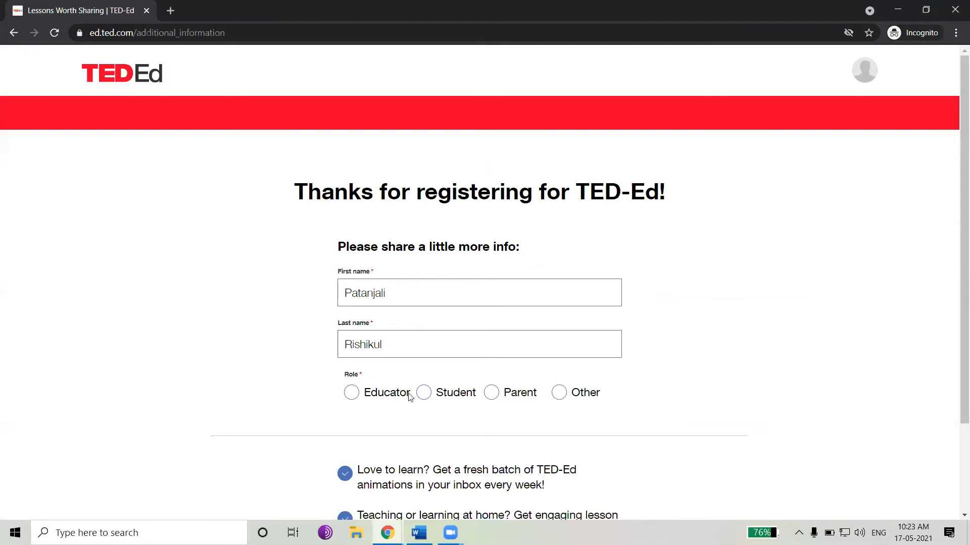
Set the role to Student, pick Thinking & Learning as an interest, and continue to TED-Ed
{"action": "left_click", "coordinate": [424, 393]}
{"action": "scroll", "coordinate": [429, 346], "scroll_direction": "down", "scroll_amount": 3}
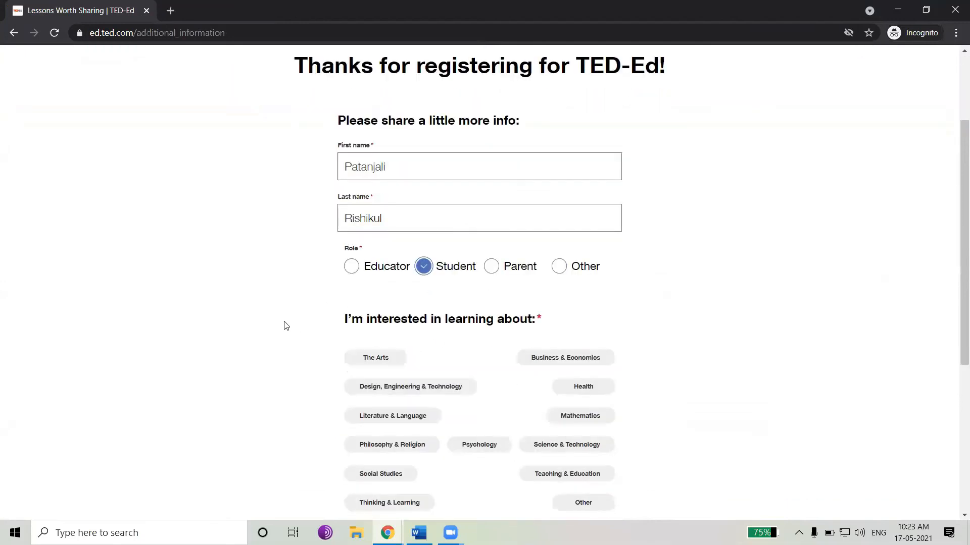
{"action": "scroll", "coordinate": [283, 338], "scroll_direction": "down", "scroll_amount": 5}
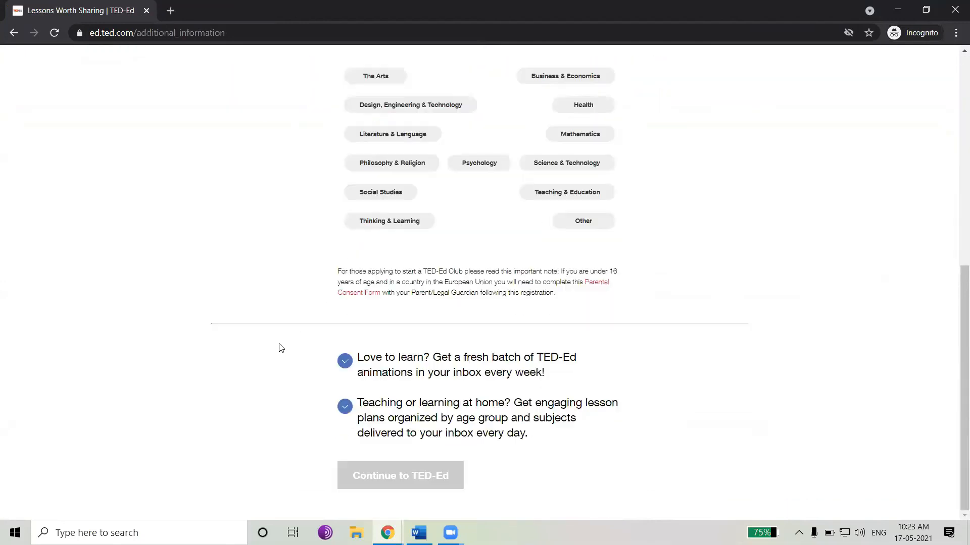
{"action": "left_click", "coordinate": [398, 222]}
{"action": "left_click", "coordinate": [407, 477]}
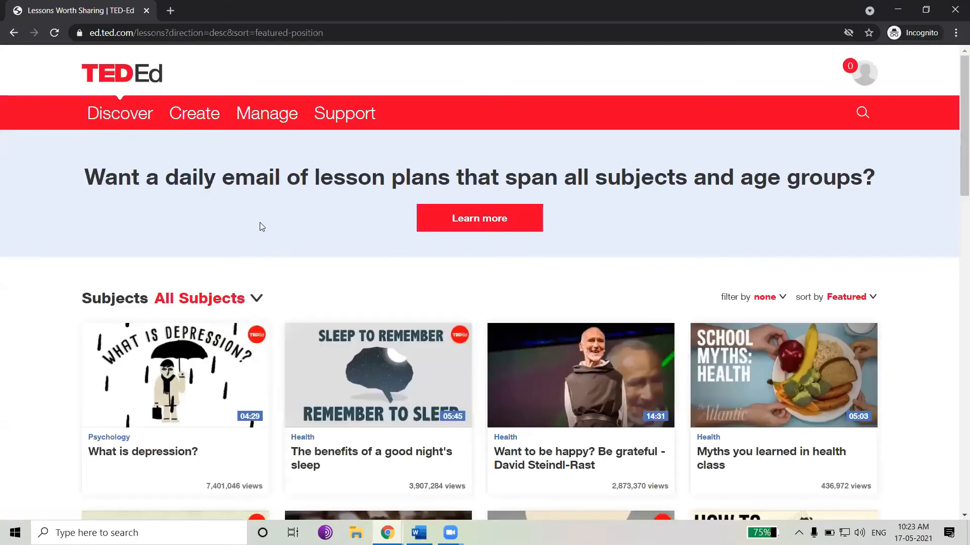
Paste the copied lesson link into the address bar and open the lesson
{"action": "scroll", "coordinate": [266, 232], "scroll_direction": "down", "scroll_amount": 3}
{"action": "scroll", "coordinate": [281, 216], "scroll_direction": "up", "scroll_amount": 3}
{"action": "left_click", "coordinate": [220, 36]}
{"action": "type", "text": "https://ed.ted.com/on/b1Zy0OhJ"}
{"action": "key", "text": "Return"}
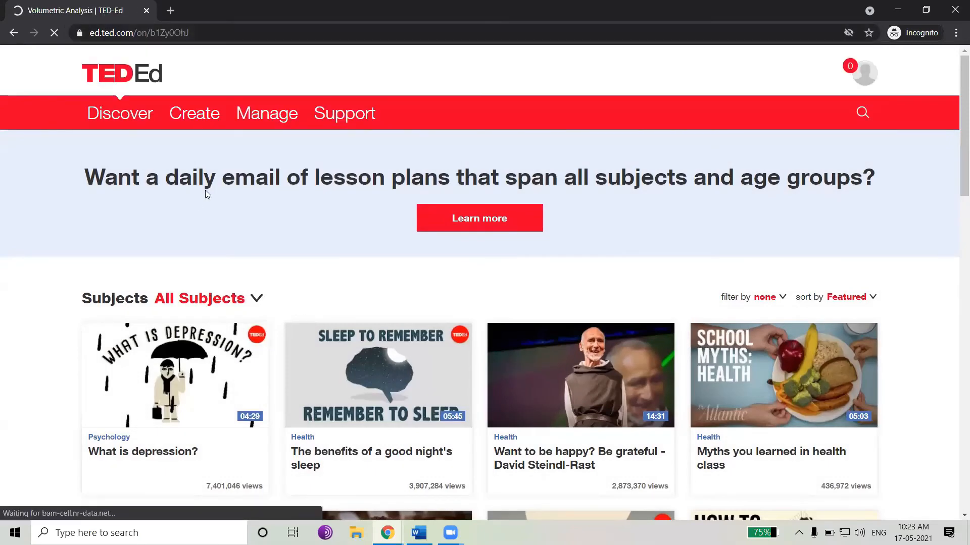
Open the Think section and save Precipitating agent as the answer to the first question
{"action": "scroll", "coordinate": [652, 253], "scroll_direction": "down", "scroll_amount": 3}
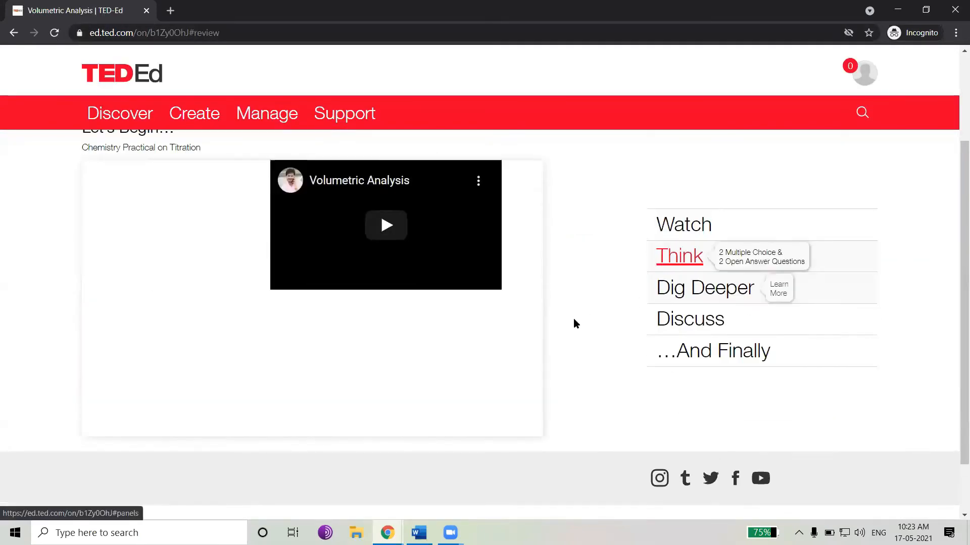
{"action": "left_click", "coordinate": [207, 281]}
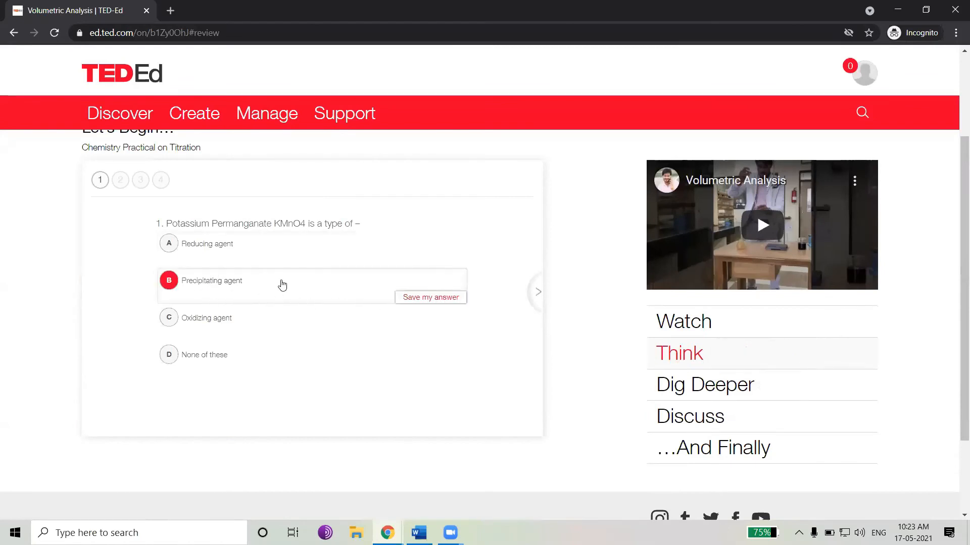
{"action": "left_click", "coordinate": [430, 298]}
{"action": "left_click_drag", "start_coordinate": [169, 274], "coordinate": [466, 280]}
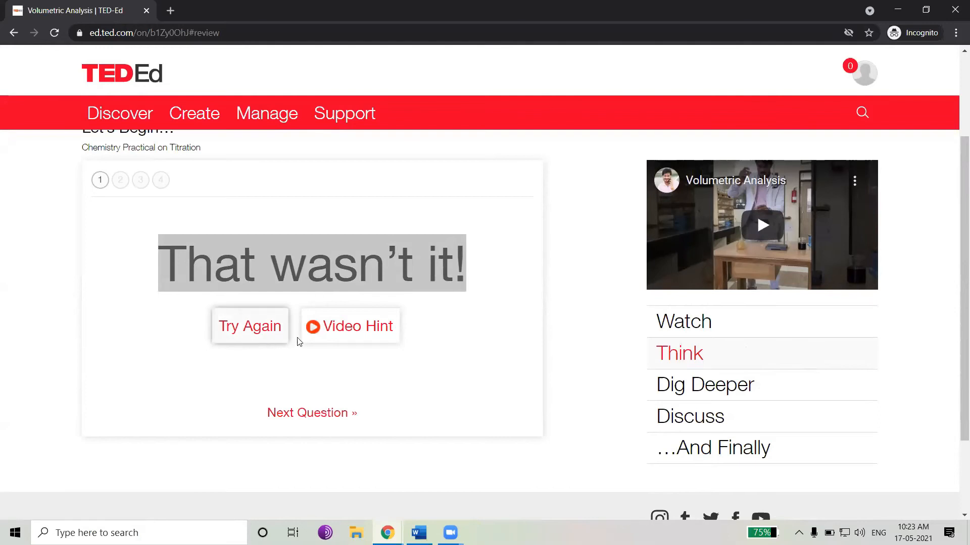
Play the video hint for the first question and pause it
{"action": "left_click", "coordinate": [360, 339]}
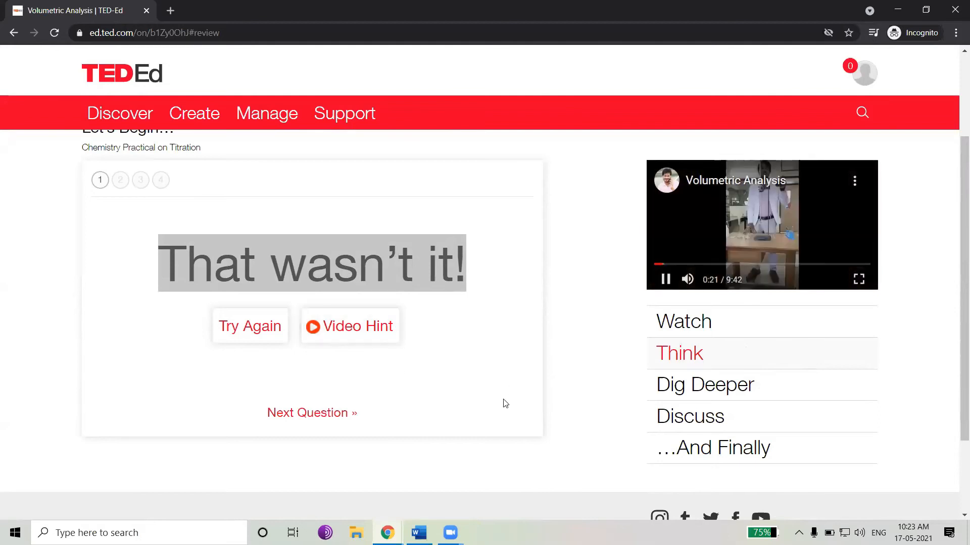
{"action": "scroll", "coordinate": [516, 420], "scroll_direction": "up", "scroll_amount": 1}
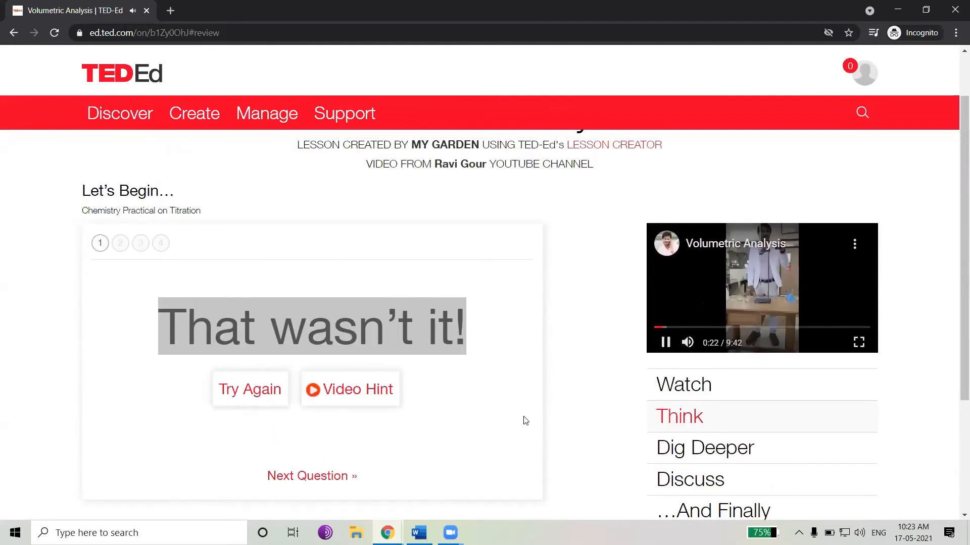
{"action": "left_click", "coordinate": [665, 344]}
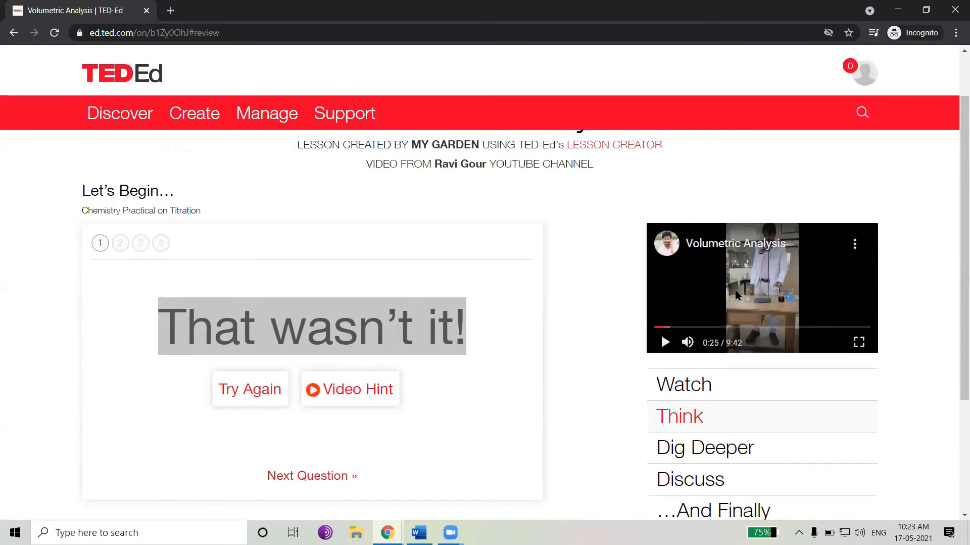
Try the first question again, save Oxidizing agent as the answer, and move to the next question
{"action": "left_click", "coordinate": [251, 391]}
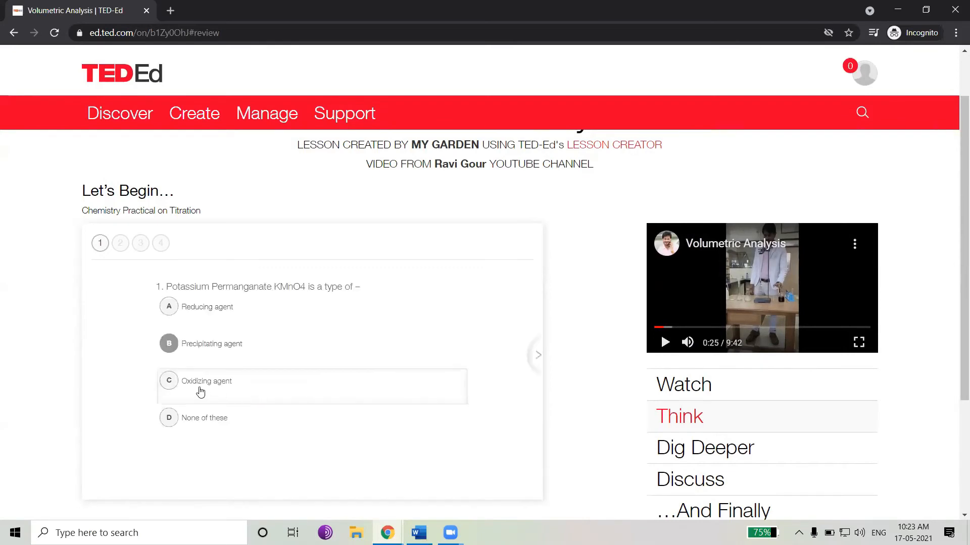
{"action": "left_click", "coordinate": [225, 400]}
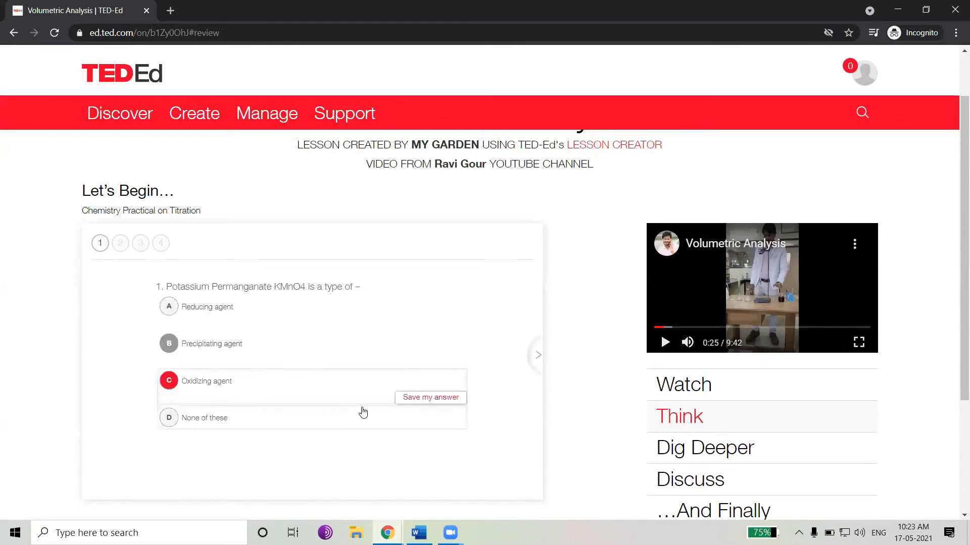
{"action": "left_click", "coordinate": [411, 399]}
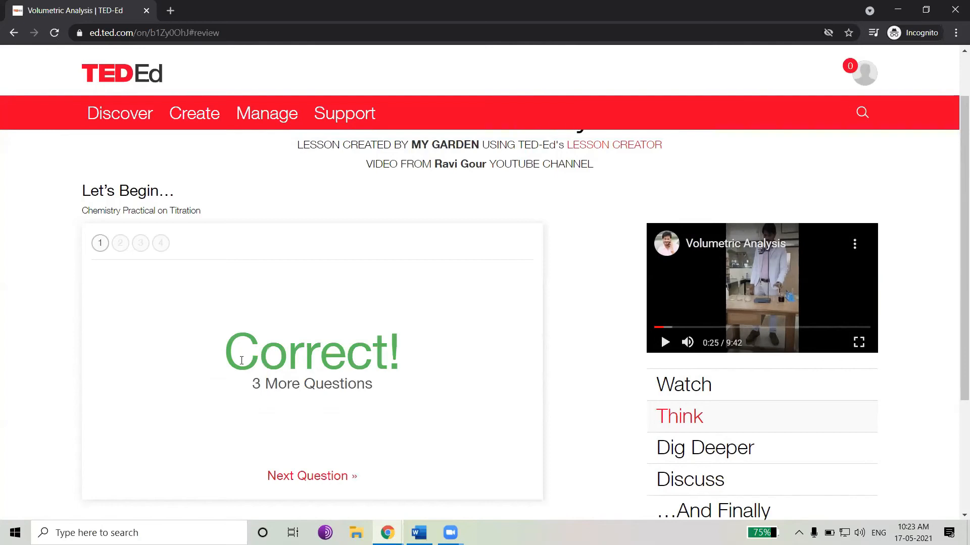
{"action": "left_click_drag", "start_coordinate": [230, 360], "coordinate": [401, 361]}
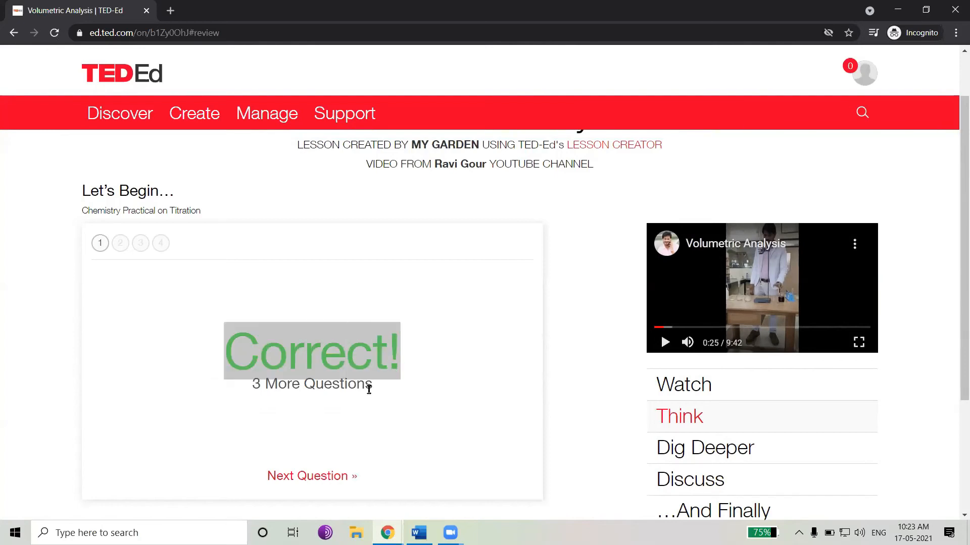
{"action": "left_click", "coordinate": [338, 477]}
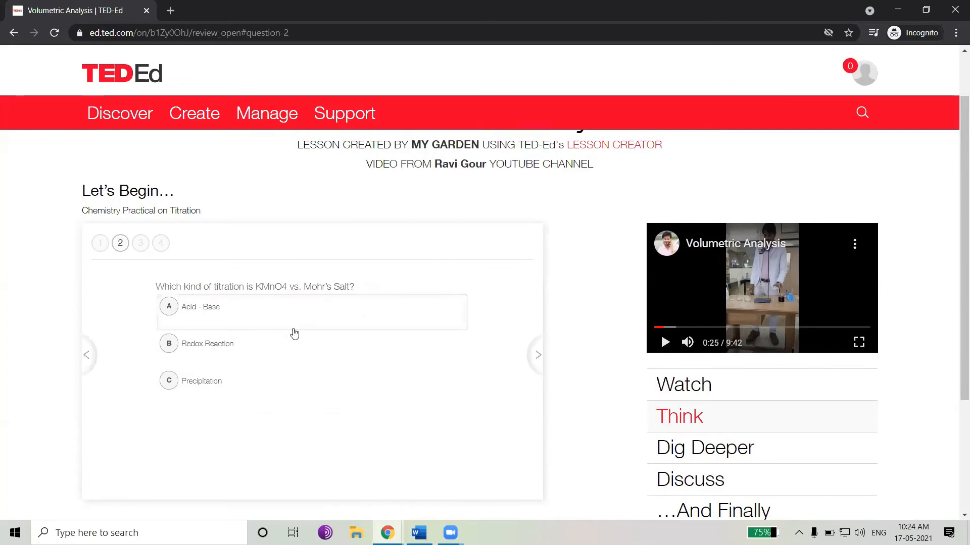
Save Redox Reaction as the answer to the second question and move to the next question
{"action": "left_click", "coordinate": [276, 351]}
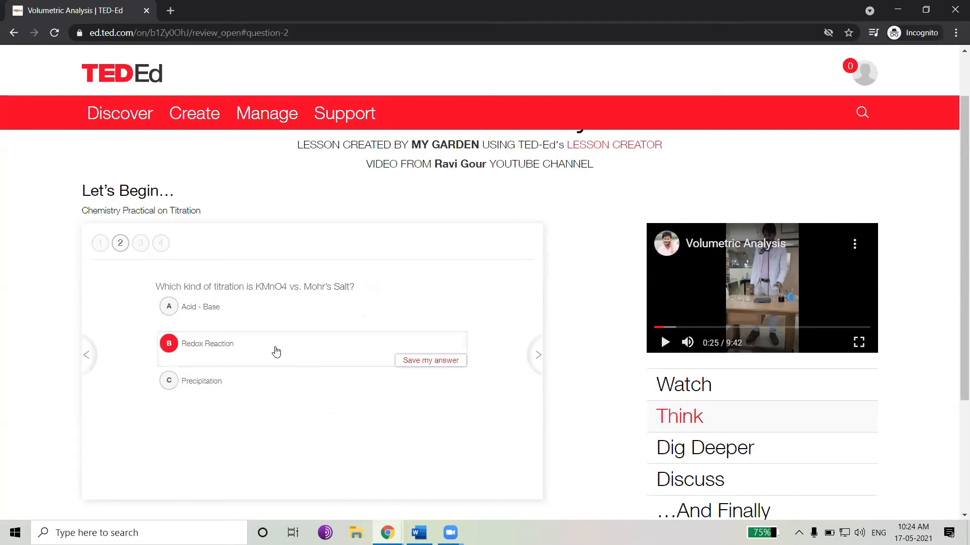
{"action": "left_click", "coordinate": [425, 362]}
{"action": "left_click_drag", "start_coordinate": [235, 357], "coordinate": [401, 363]}
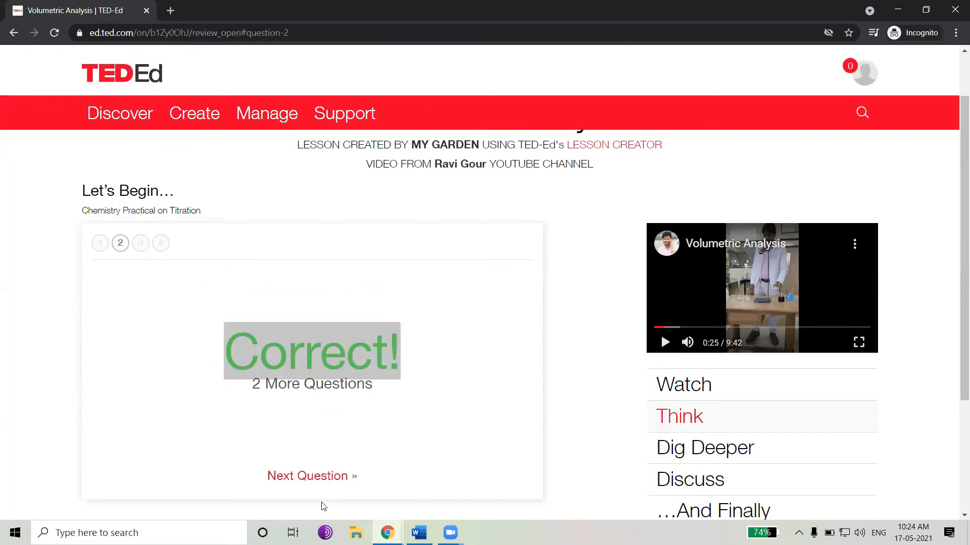
{"action": "left_click", "coordinate": [323, 476]}
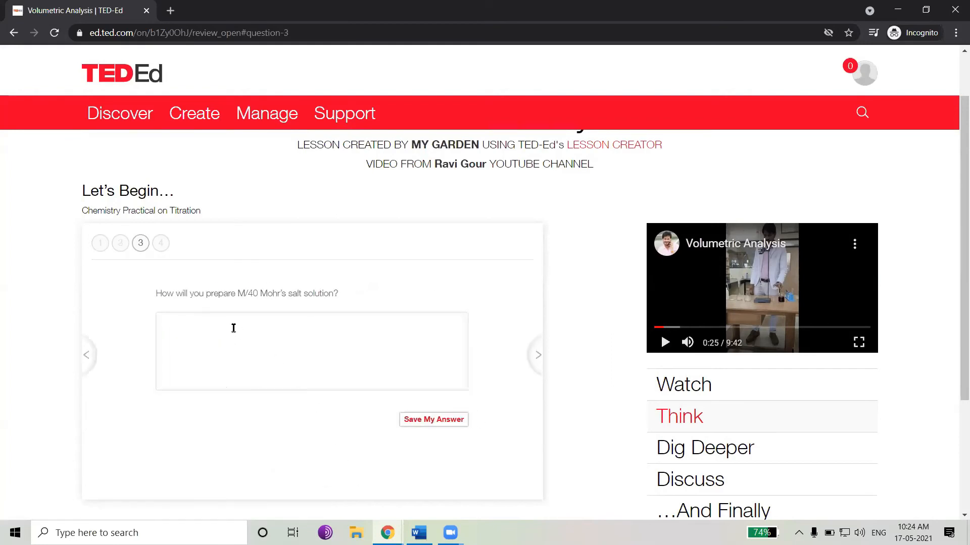
Answer the Mohr's salt preparation question with "kjsbdlkvjbldxcbkfdbljd", save it, and go to the next question
{"action": "left_click", "coordinate": [338, 342]}
{"action": "type", "text": "kjsbdlkvjbldxcbkfdbljd"}
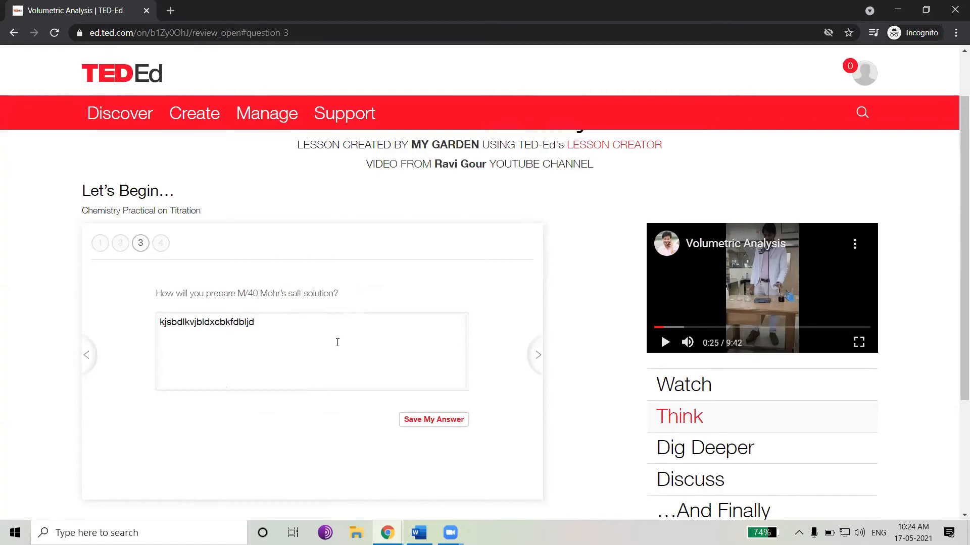
{"action": "left_click", "coordinate": [415, 423]}
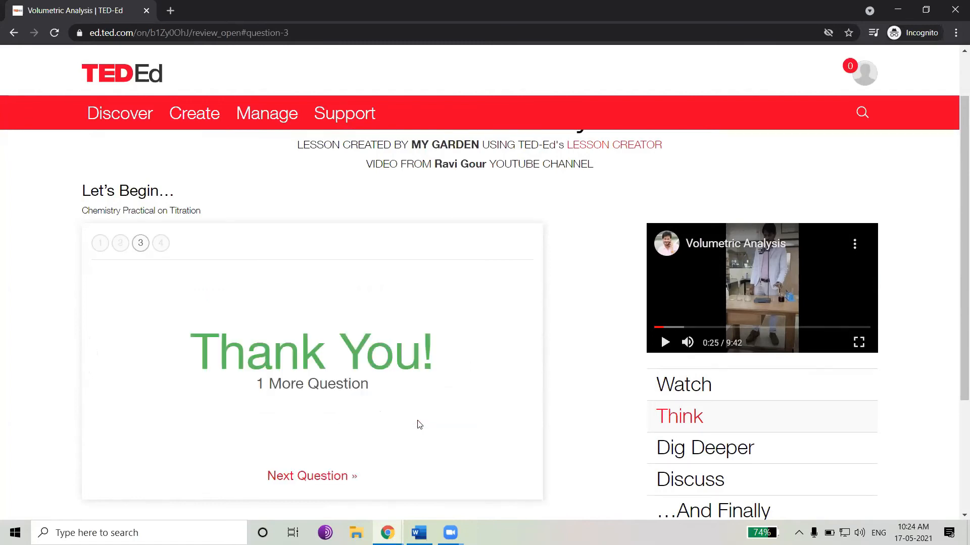
{"action": "left_click", "coordinate": [343, 477]}
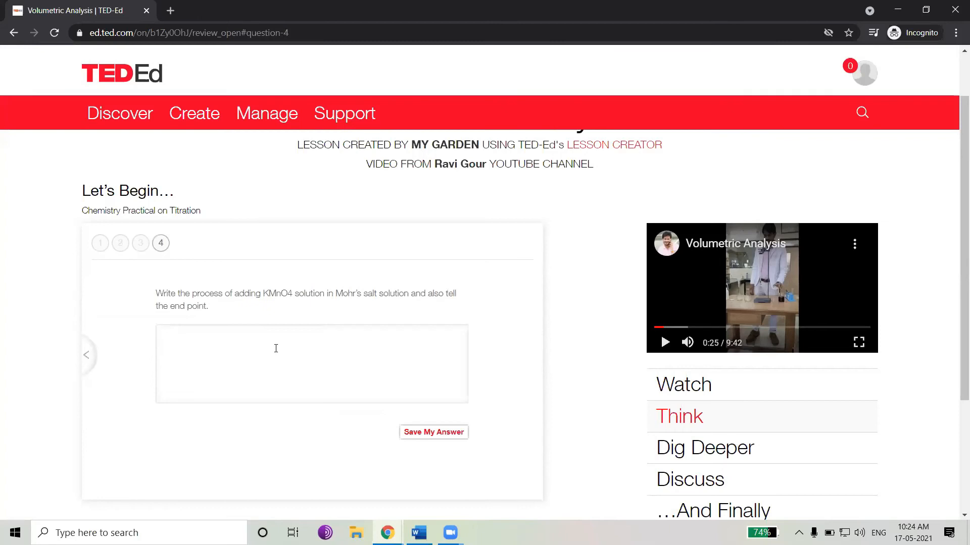
Answer the KMnO4 addition question with "nb;odfnhfodnib;dnlkvnd;blvnscvoipsdoiuf" and go to the next section
{"action": "type", "text": "nb;odfnhfodnib;dnlkvnd;blvnscvoipsdoiuf"}
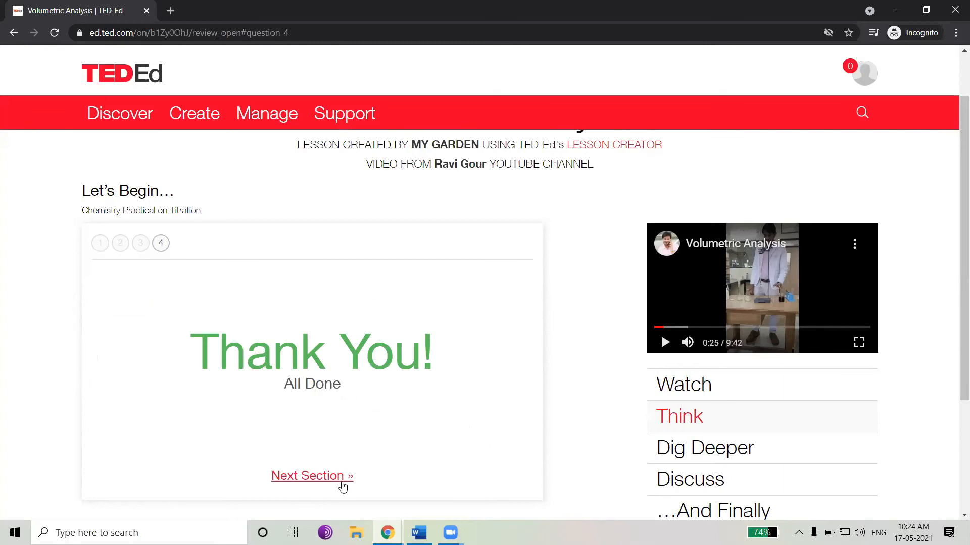
{"action": "left_click", "coordinate": [311, 484]}
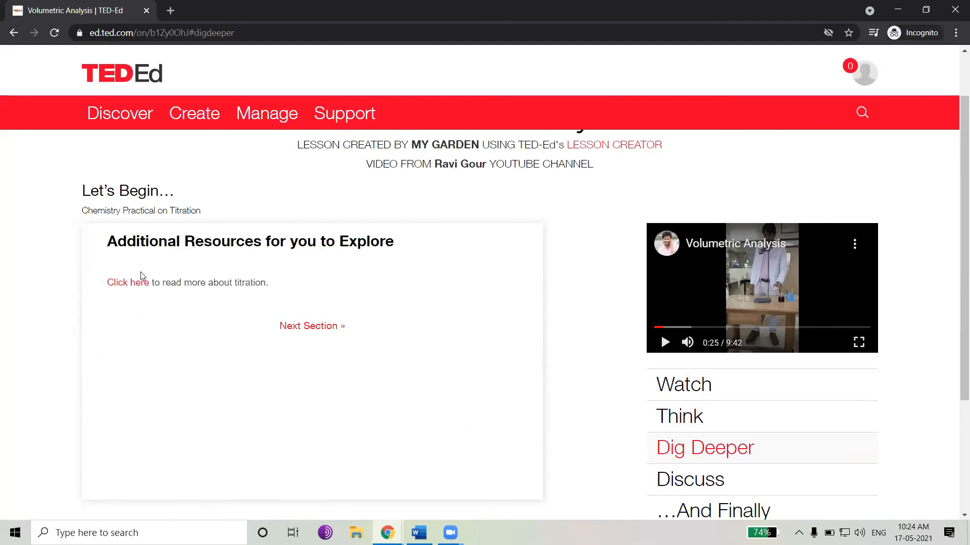
Open the Dig Deeper link about titration and scroll through the titration PDF
{"action": "left_click_drag", "start_coordinate": [207, 243], "coordinate": [371, 244]}
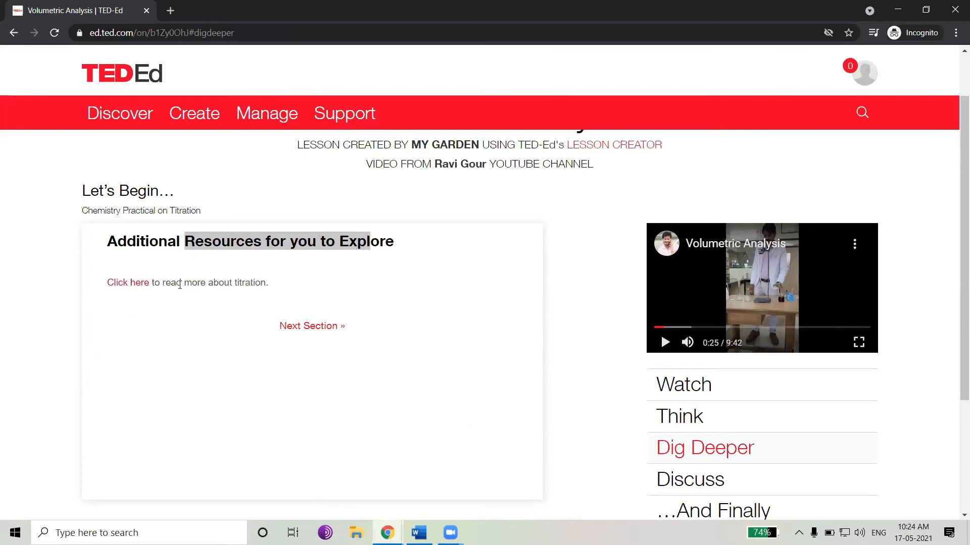
{"action": "left_click", "coordinate": [142, 283]}
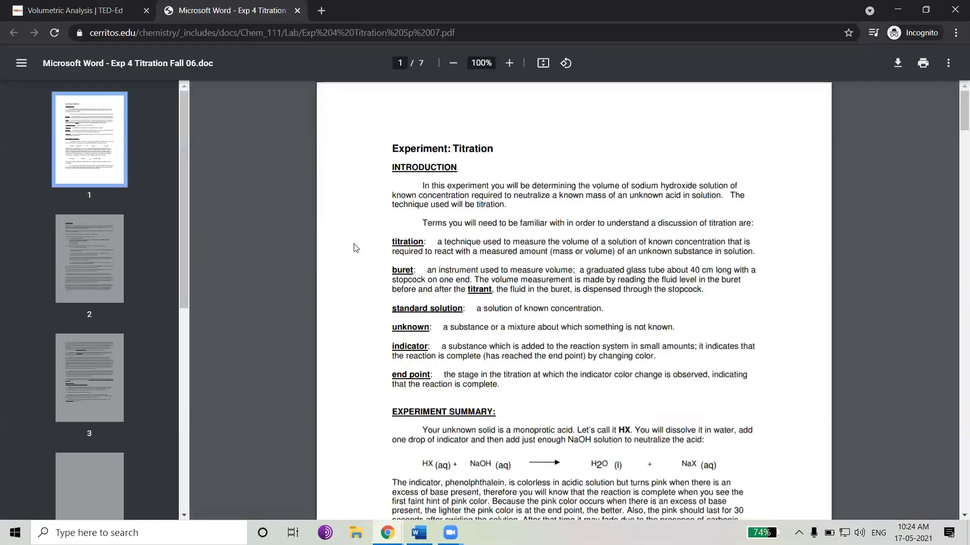
{"action": "scroll", "coordinate": [460, 230], "scroll_direction": "down", "scroll_amount": 10}
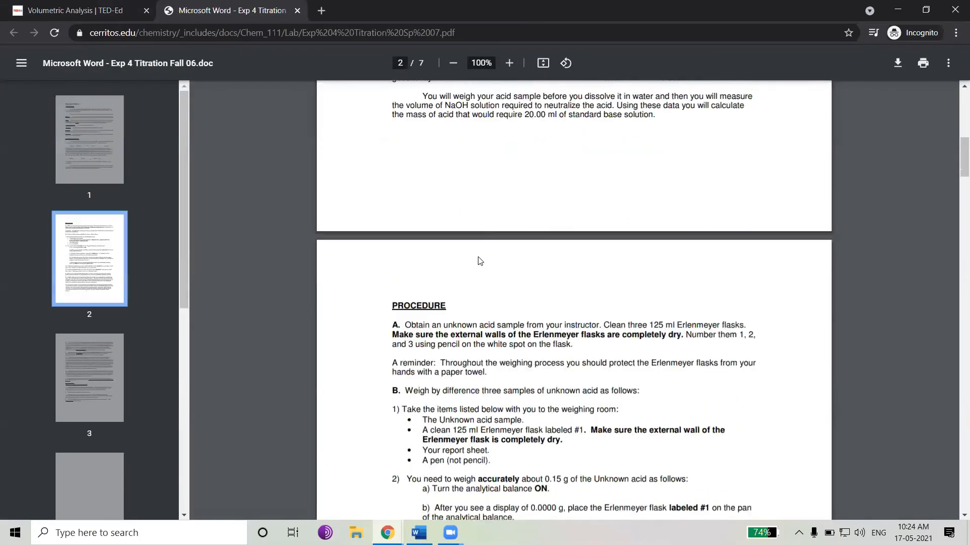
{"action": "scroll", "coordinate": [483, 254], "scroll_direction": "down", "scroll_amount": 15}
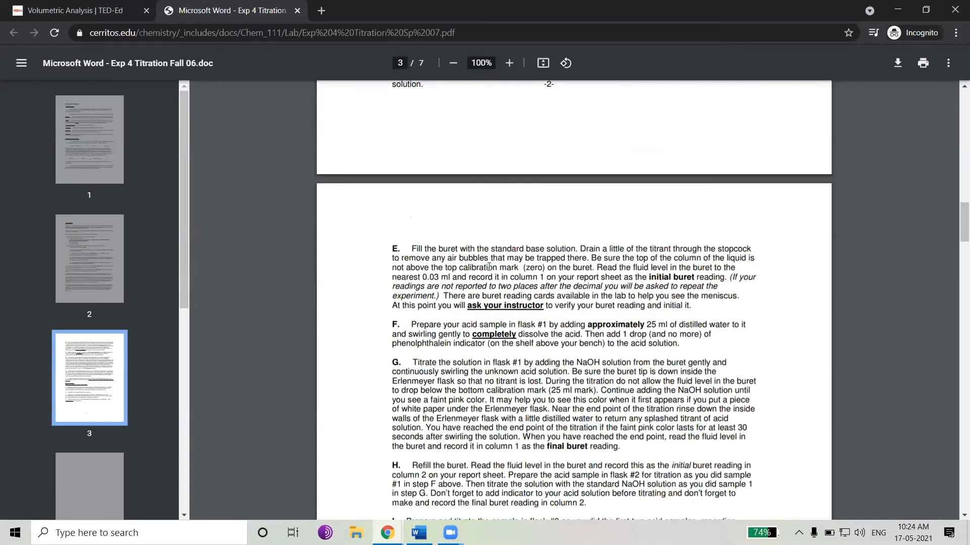
{"action": "scroll", "coordinate": [497, 264], "scroll_direction": "up", "scroll_amount": 20}
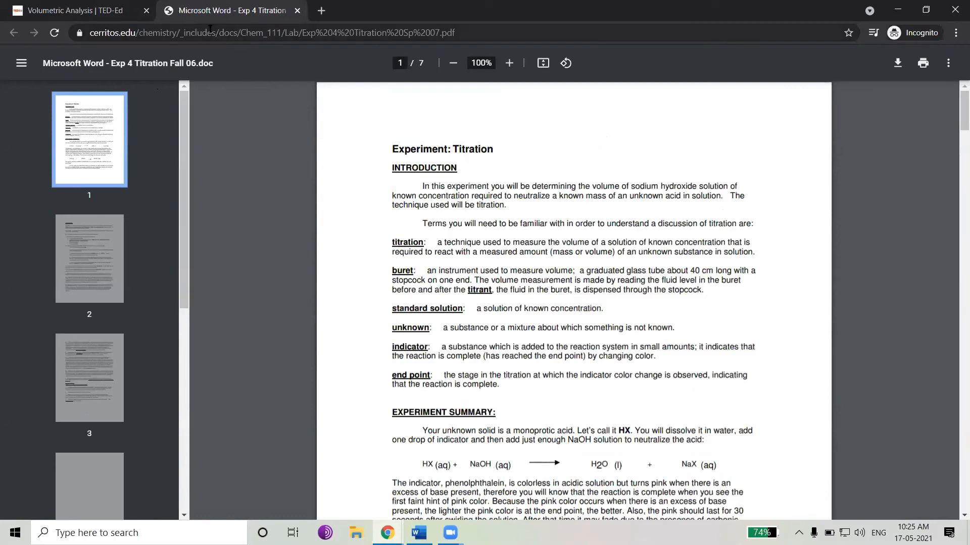
Return to the lesson tab, move on to the Discuss section and open the Class Discussion on Titration
{"action": "left_click", "coordinate": [129, 11]}
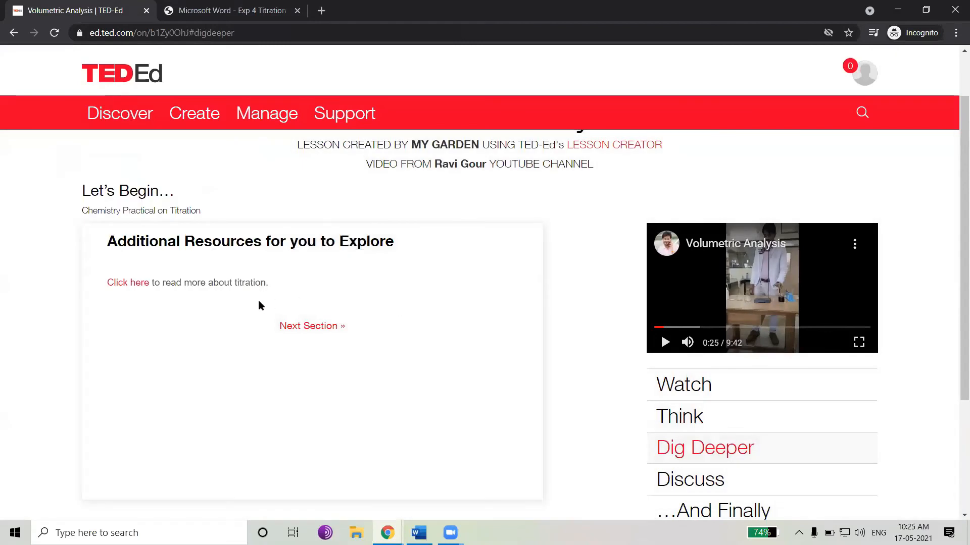
{"action": "left_click", "coordinate": [312, 327]}
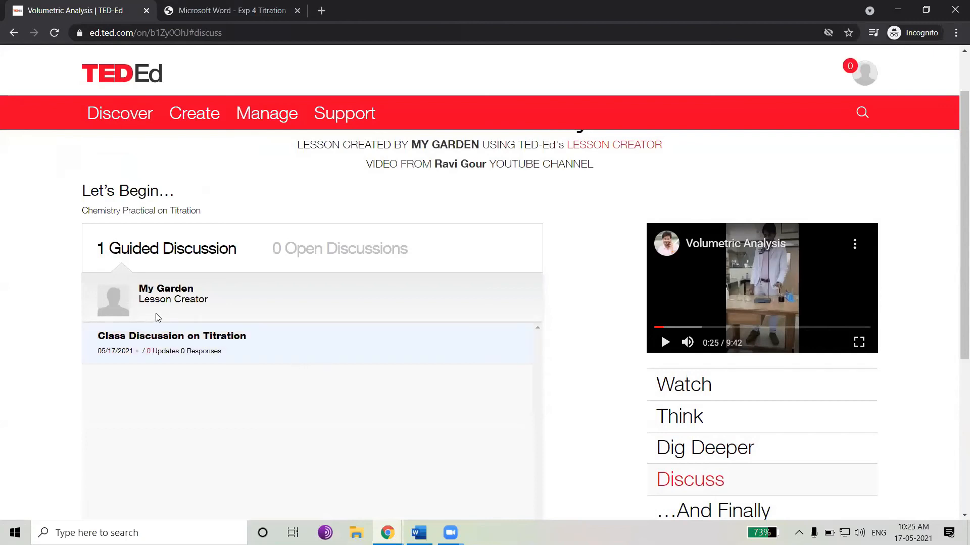
{"action": "scroll", "coordinate": [170, 308], "scroll_direction": "down", "scroll_amount": 1}
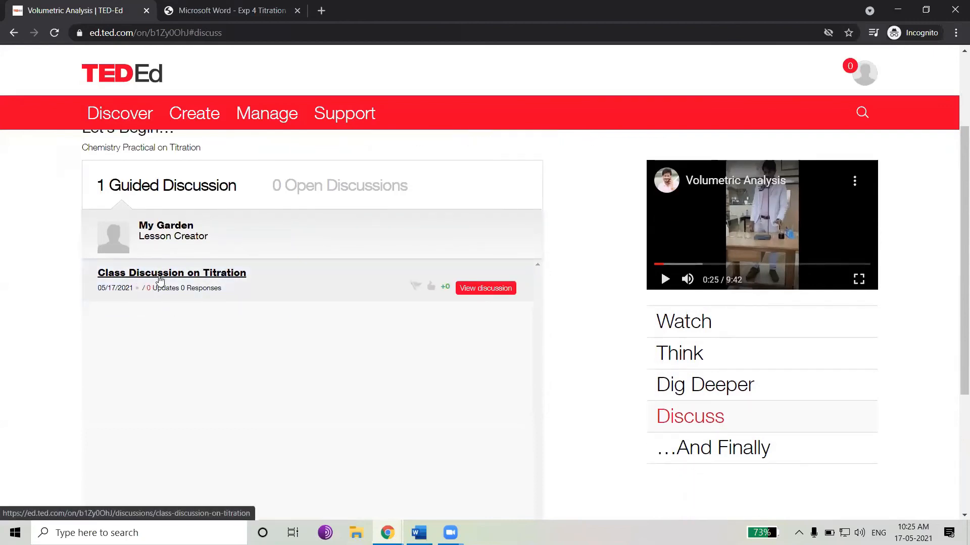
{"action": "left_click", "coordinate": [222, 278]}
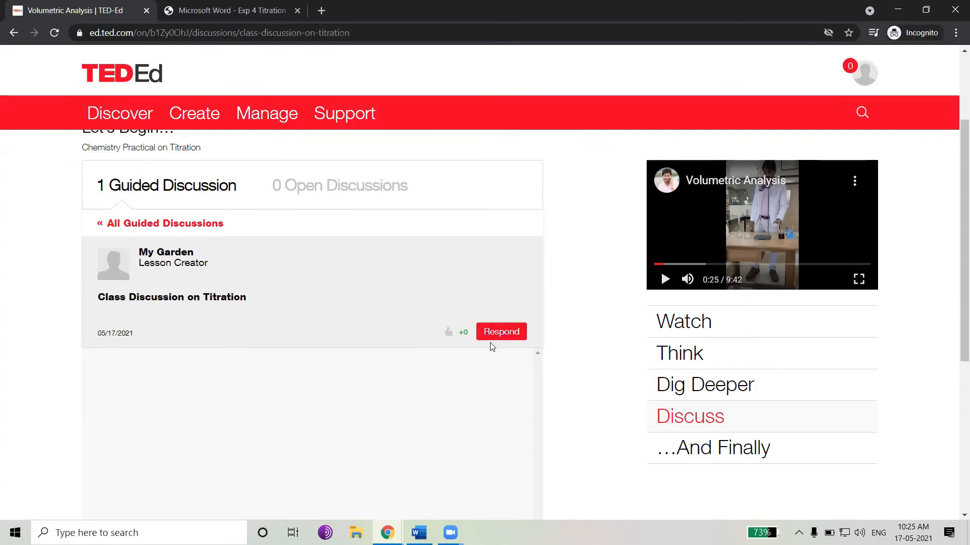
Open the …And Finally section and read through its closing instructions about the report sheet
{"action": "scroll", "coordinate": [556, 367], "scroll_direction": "down", "scroll_amount": 3}
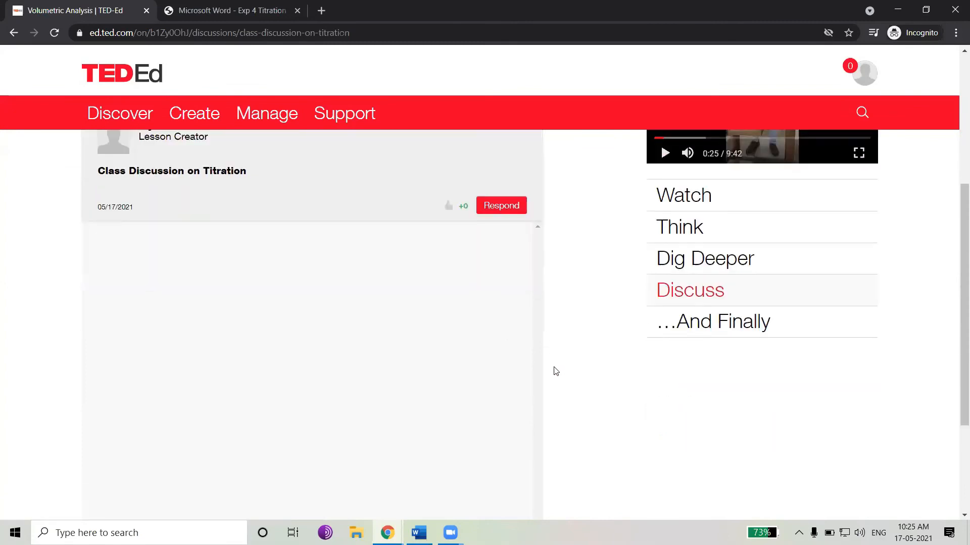
{"action": "left_click", "coordinate": [703, 328]}
{"action": "scroll", "coordinate": [477, 340], "scroll_direction": "up", "scroll_amount": 4}
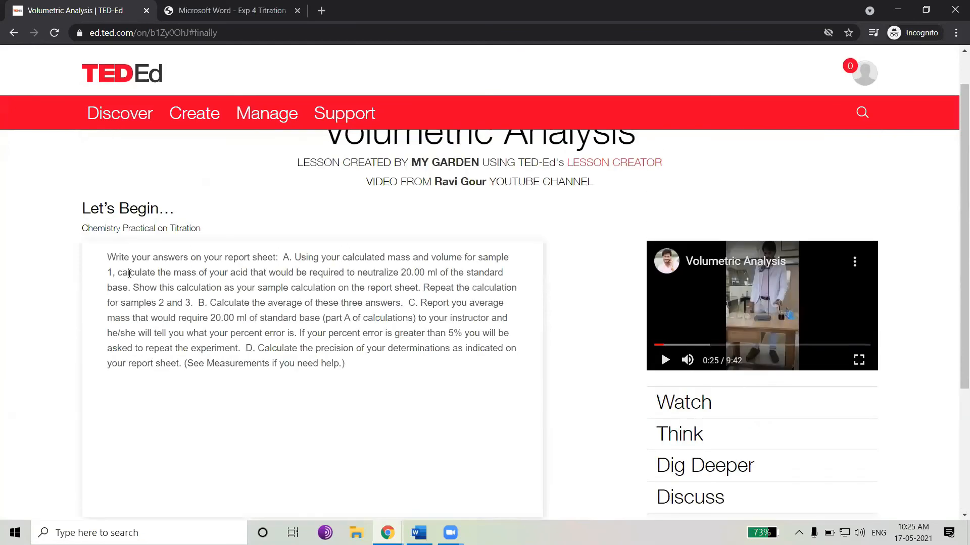
{"action": "left_click_drag", "start_coordinate": [111, 257], "coordinate": [354, 374]}
{"action": "left_click", "coordinate": [275, 280]}
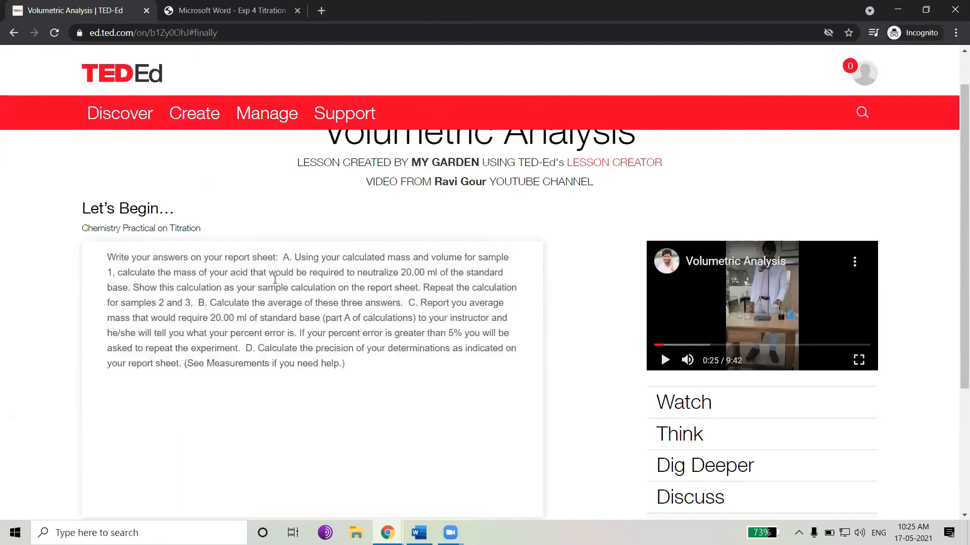
{"action": "left_click_drag", "start_coordinate": [108, 258], "coordinate": [282, 257]}
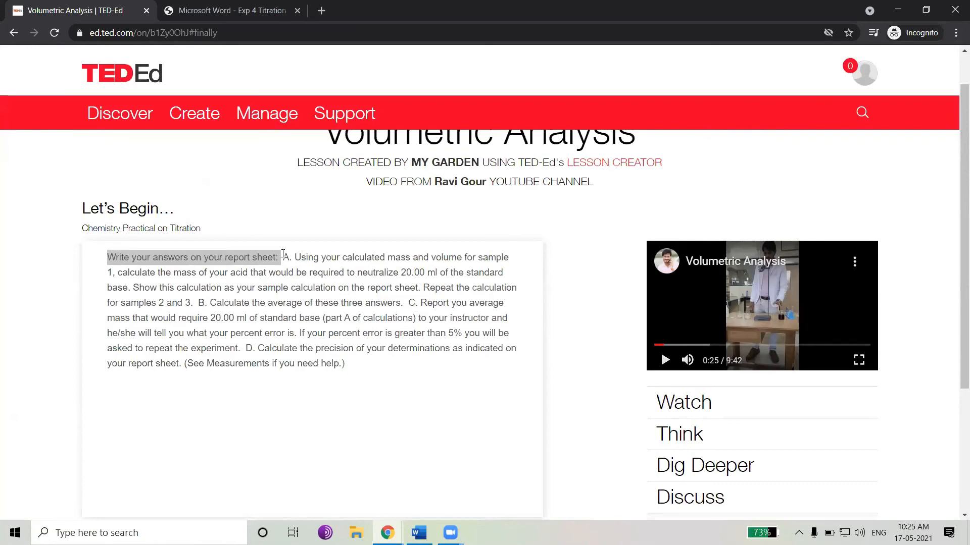
{"action": "scroll", "coordinate": [266, 264], "scroll_direction": "down", "scroll_amount": 3}
{"action": "scroll", "coordinate": [333, 268], "scroll_direction": "up", "scroll_amount": 3}
{"action": "scroll", "coordinate": [495, 339], "scroll_direction": "down", "scroll_amount": 2}
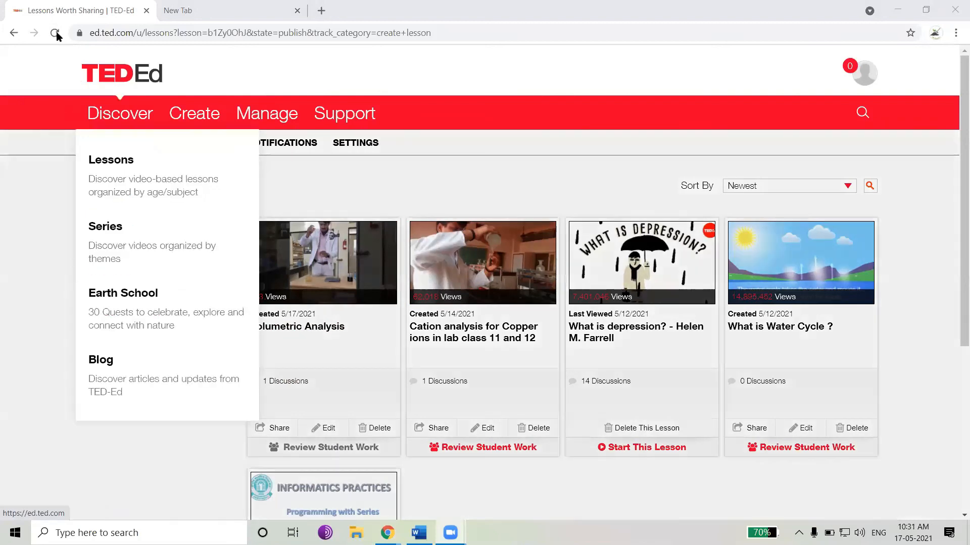
Reload the creator dashboard, dismiss the publish dialog and open the Volumetric Analysis student responses review
{"action": "left_click", "coordinate": [55, 32]}
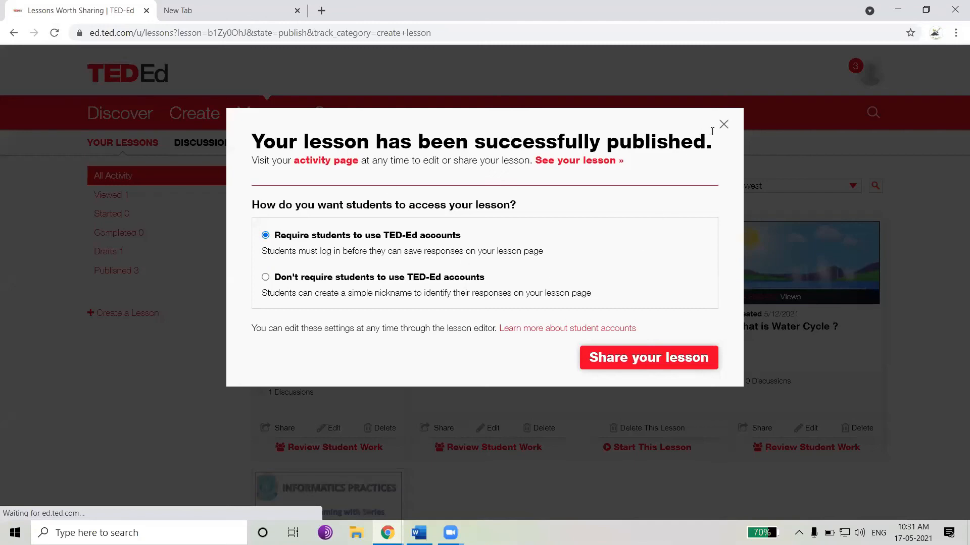
{"action": "left_click", "coordinate": [724, 125]}
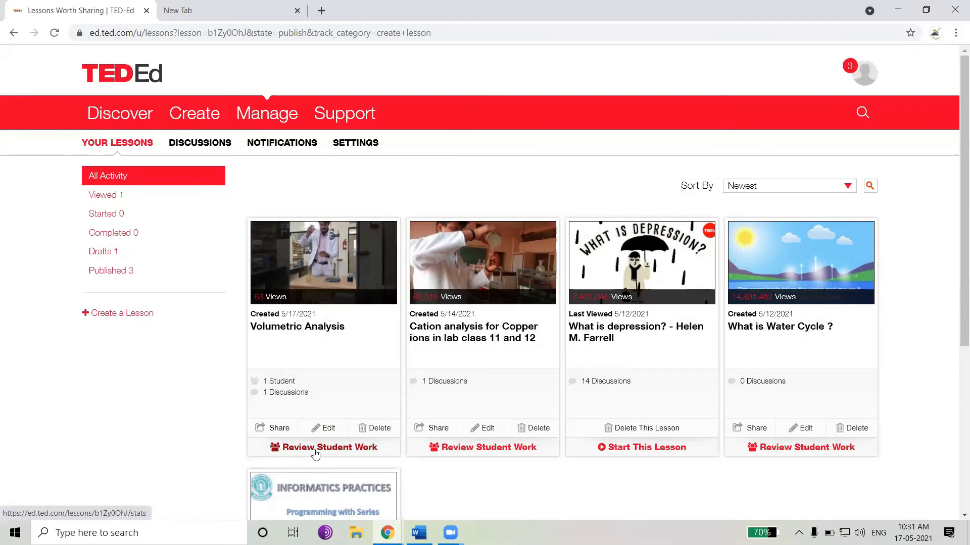
{"action": "left_click", "coordinate": [363, 448]}
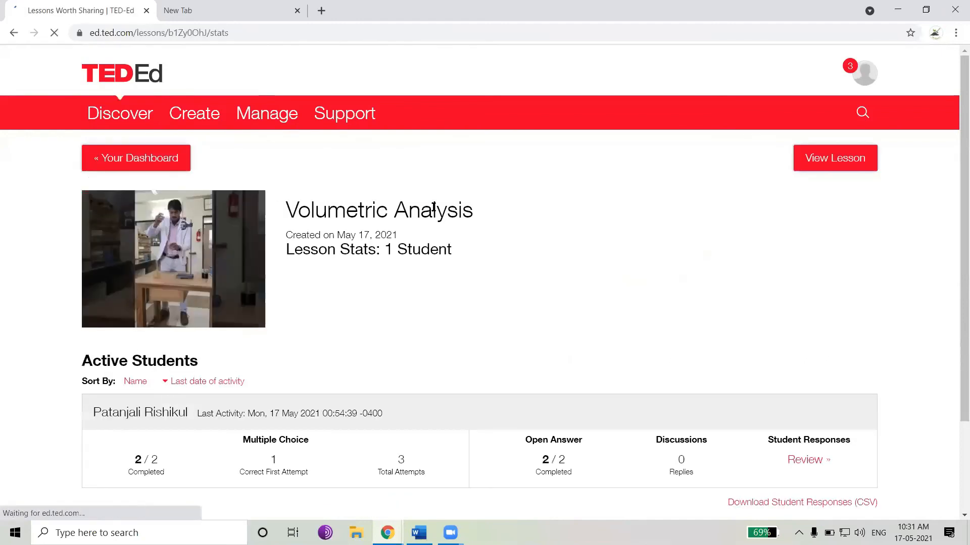
{"action": "scroll", "coordinate": [436, 222], "scroll_direction": "down", "scroll_amount": 1}
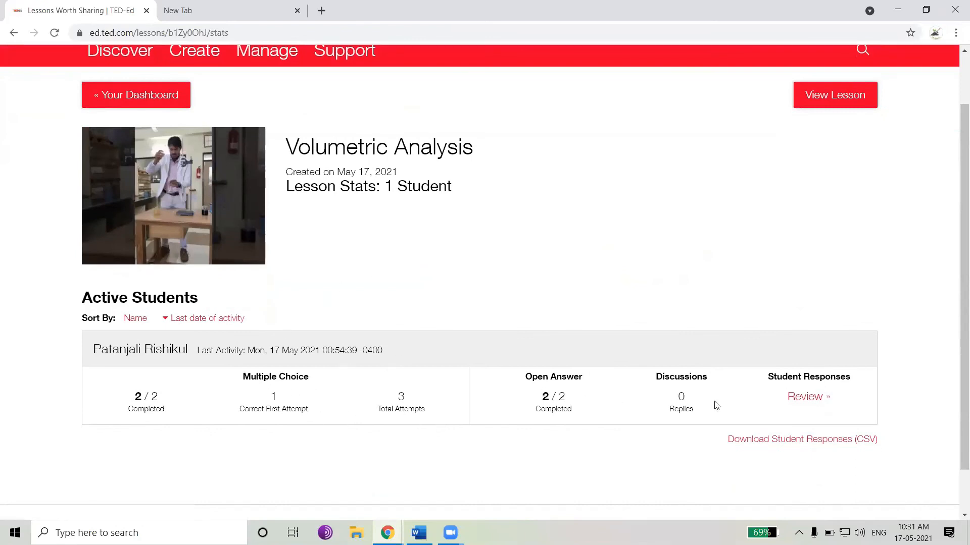
{"action": "left_click", "coordinate": [808, 399]}
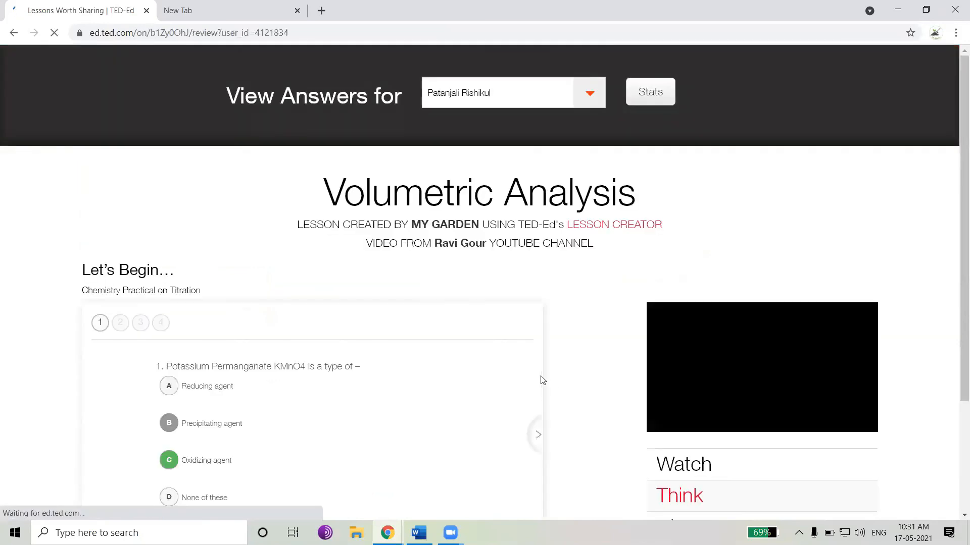
Step through the student's answers from the first question to the fourth open-answer question
{"action": "scroll", "coordinate": [335, 262], "scroll_direction": "up", "scroll_amount": 1}
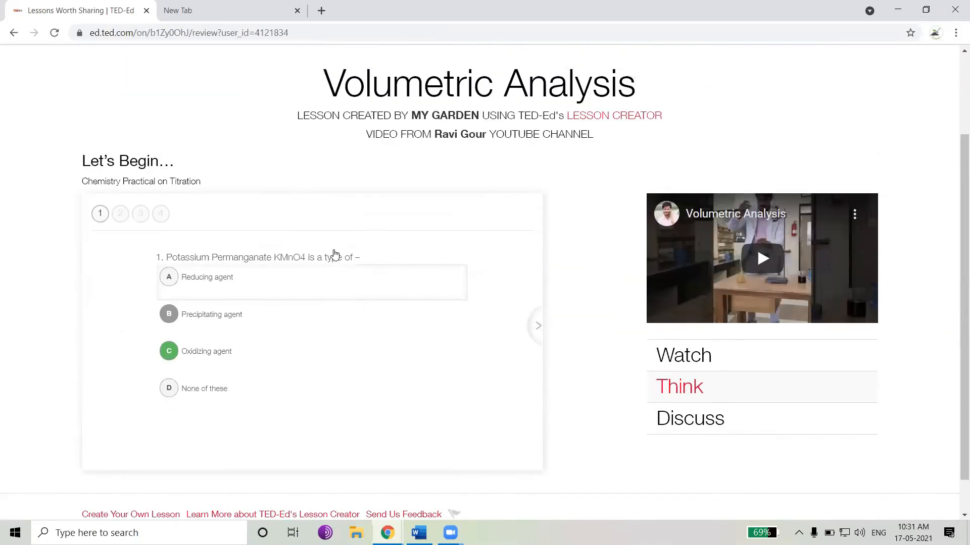
{"action": "scroll", "coordinate": [525, 313], "scroll_direction": "down", "scroll_amount": 1}
{"action": "left_click", "coordinate": [538, 285]}
{"action": "left_click", "coordinate": [538, 286]}
{"action": "left_click", "coordinate": [538, 286]}
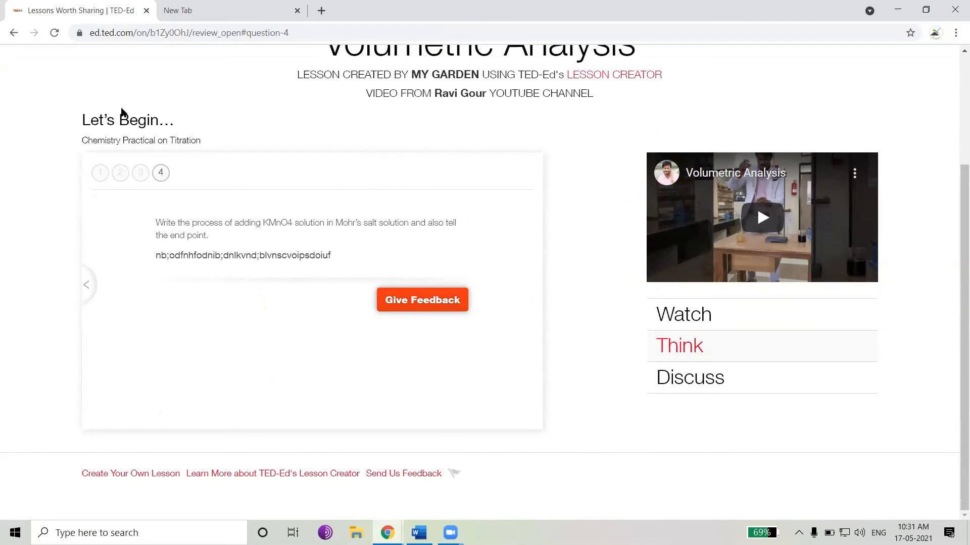
Go back to the dashboard, close the publish dialog and reopen Review Student Work for Volumetric Analysis
{"action": "left_click", "coordinate": [14, 34]}
{"action": "left_click", "coordinate": [12, 35]}
{"action": "left_click", "coordinate": [13, 35]}
{"action": "left_click", "coordinate": [14, 36]}
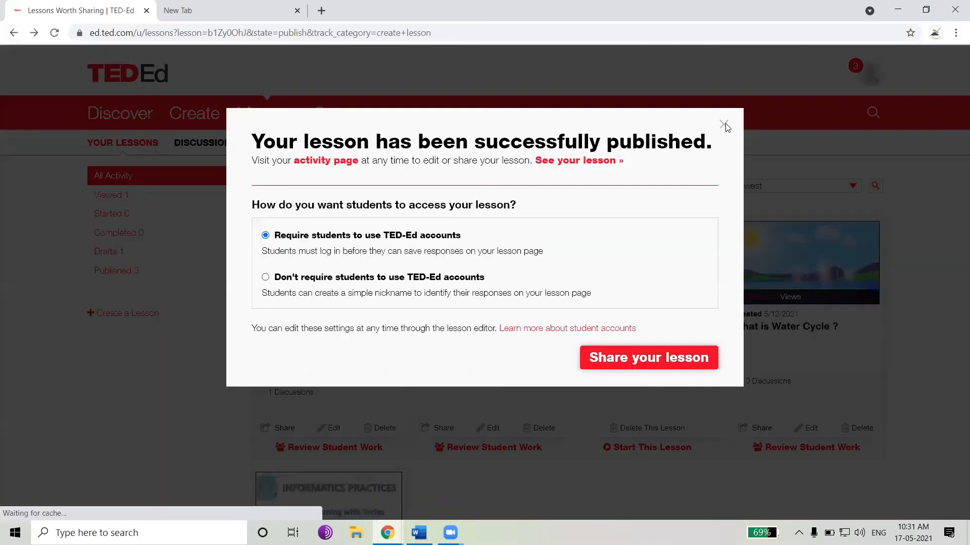
{"action": "left_click", "coordinate": [723, 125]}
{"action": "left_click", "coordinate": [367, 447]}
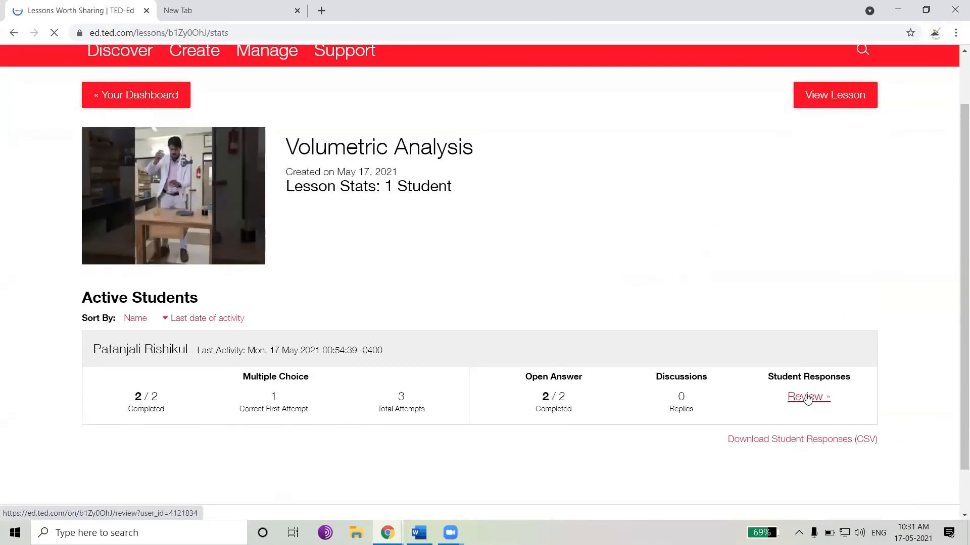
Download the student responses as CSV and open the downloaded file in Excel
{"action": "scroll", "coordinate": [806, 395], "scroll_direction": "down", "scroll_amount": 1}
{"action": "left_click", "coordinate": [750, 393]}
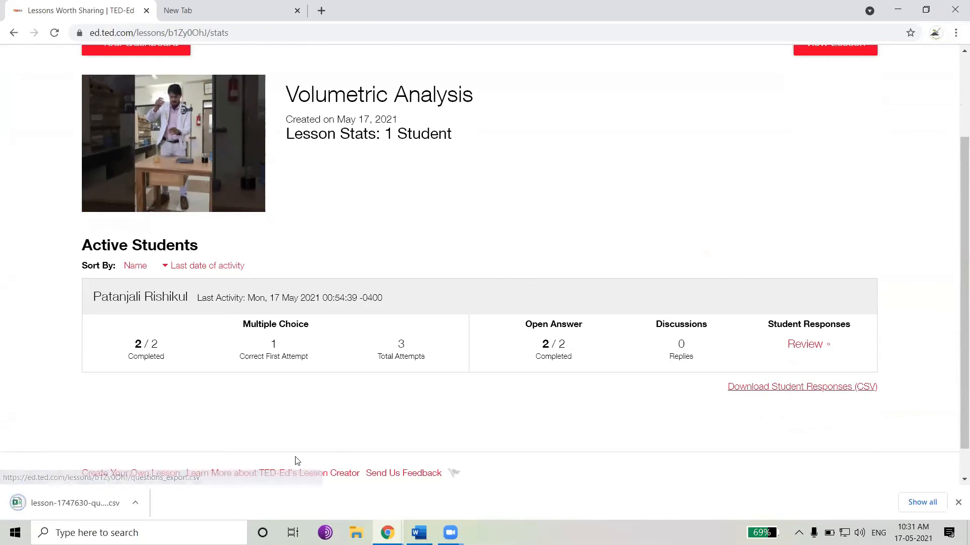
{"action": "left_click", "coordinate": [73, 505]}
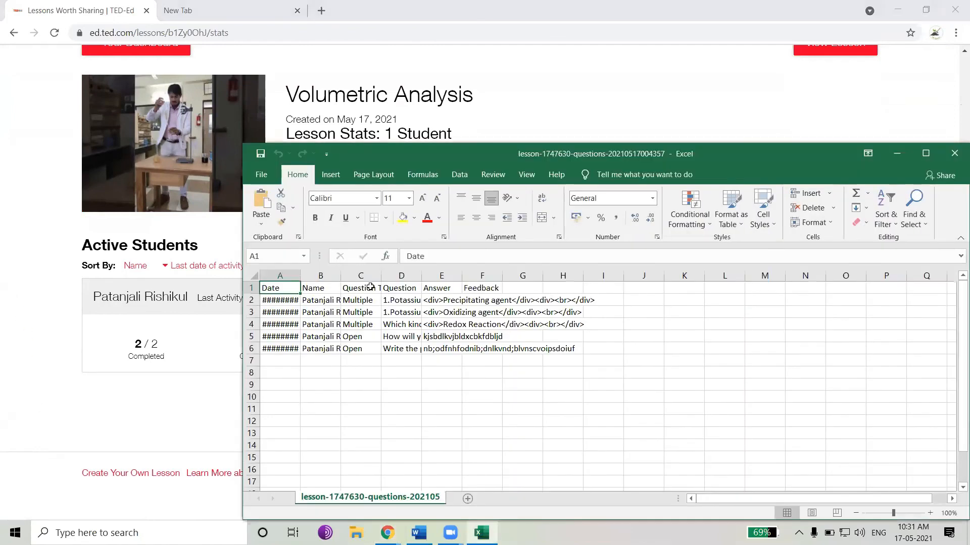
Widen the Name, Date, Question and Answer columns to read the responses, then close the workbook without saving
{"action": "double_click", "coordinate": [339, 275]}
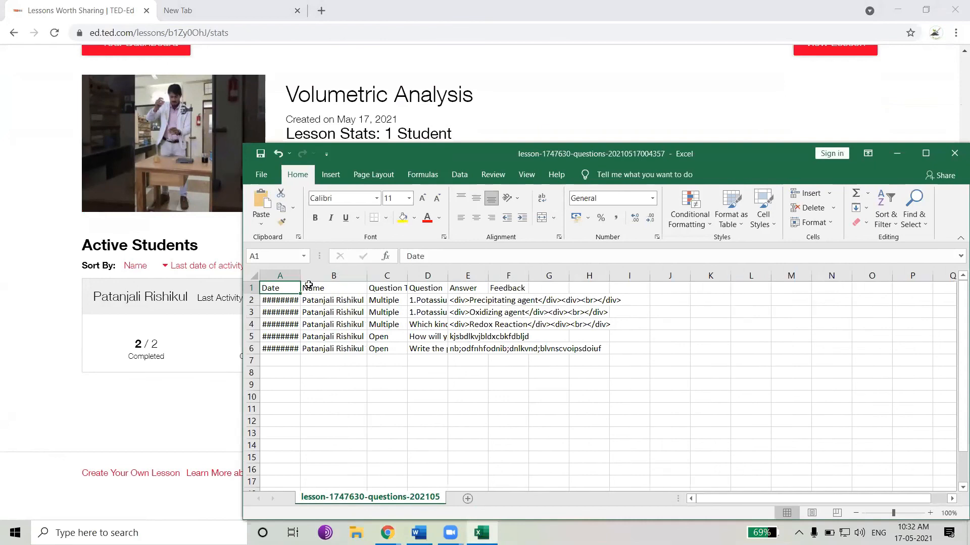
{"action": "double_click", "coordinate": [300, 276]}
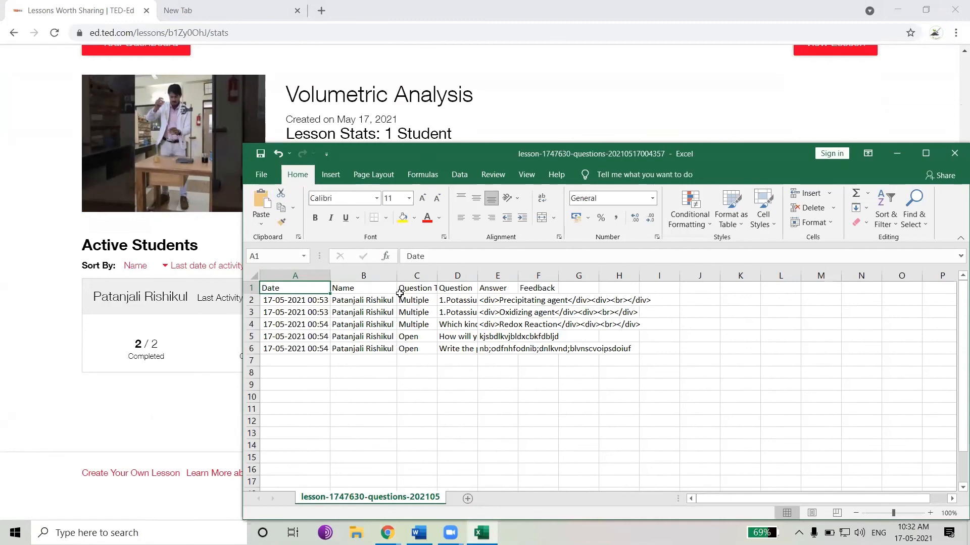
{"action": "double_click", "coordinate": [477, 275]}
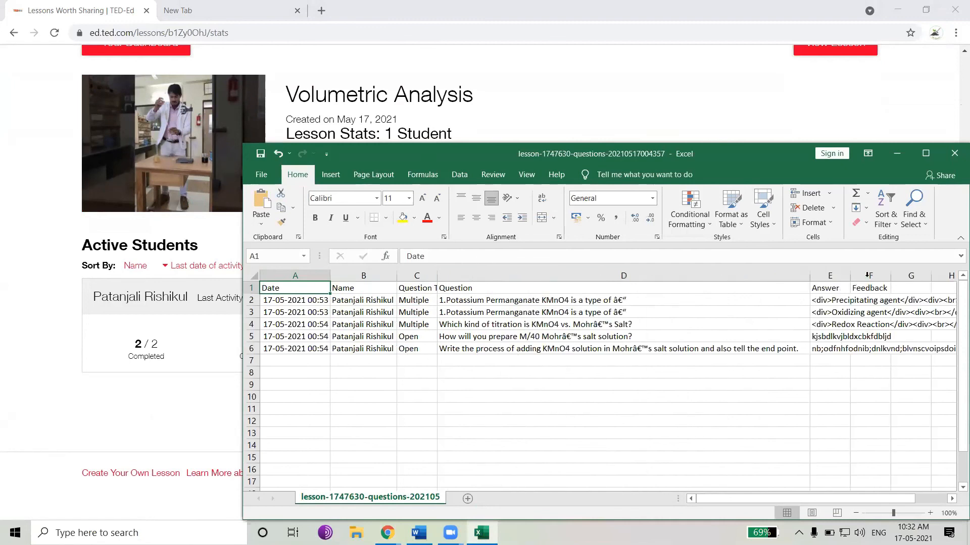
{"action": "double_click", "coordinate": [850, 275]}
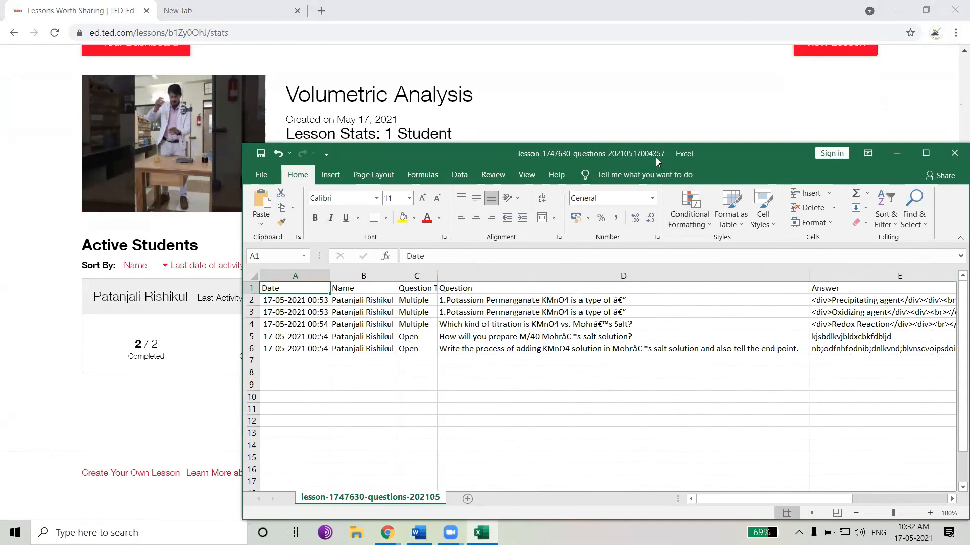
{"action": "left_click_drag", "start_coordinate": [656, 158], "coordinate": [497, 143]}
{"action": "left_click", "coordinate": [790, 141]}
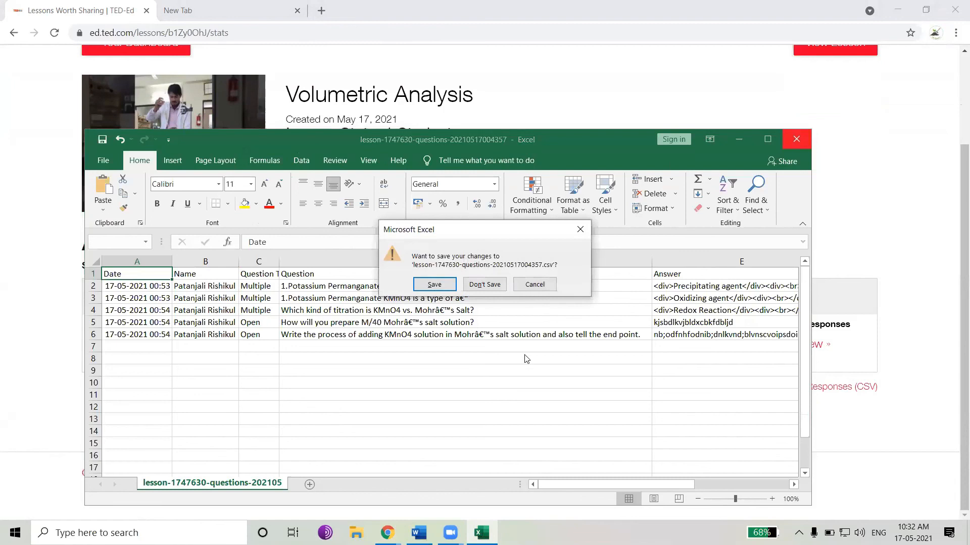
{"action": "left_click", "coordinate": [485, 284]}
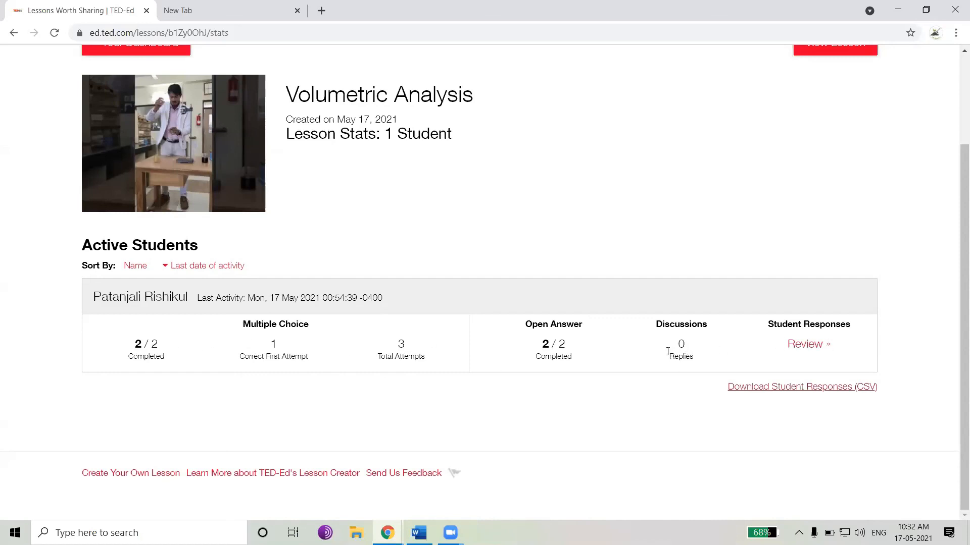
Highlight the student's activity line and the multiple-choice and open-answer stats on the stats page
{"action": "left_click_drag", "start_coordinate": [94, 300], "coordinate": [386, 303]}
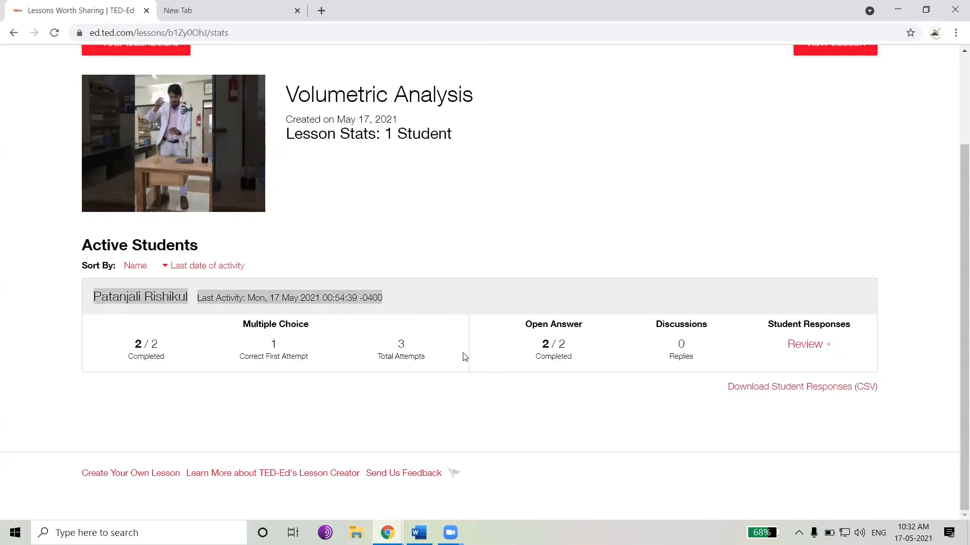
{"action": "left_click_drag", "start_coordinate": [150, 348], "coordinate": [690, 346]}
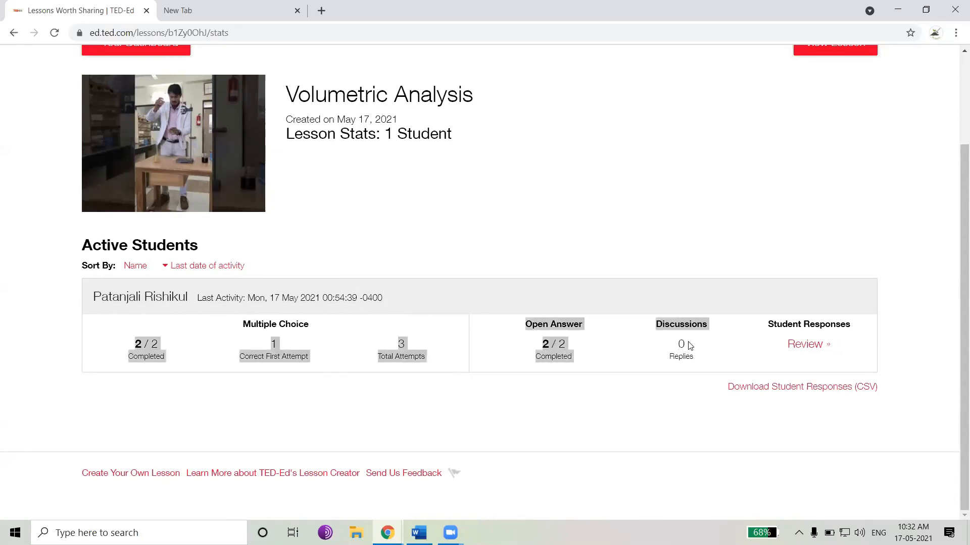
{"action": "left_click", "coordinate": [356, 412]}
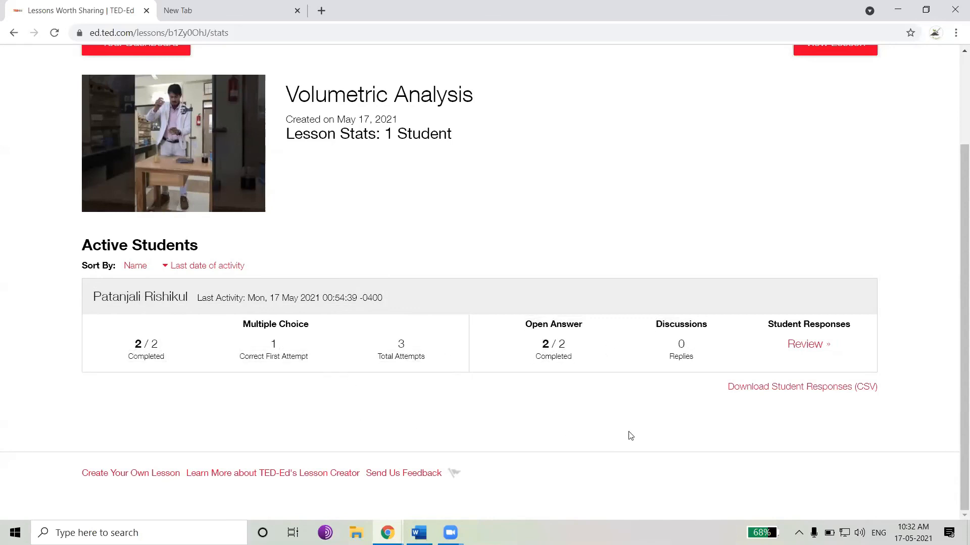
{"action": "scroll", "coordinate": [743, 204], "scroll_direction": "up", "scroll_amount": 3}
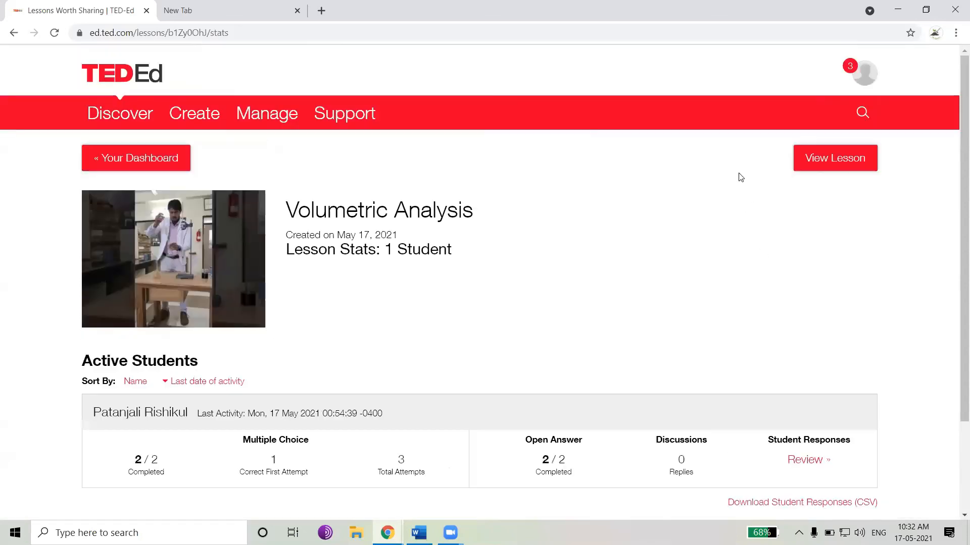